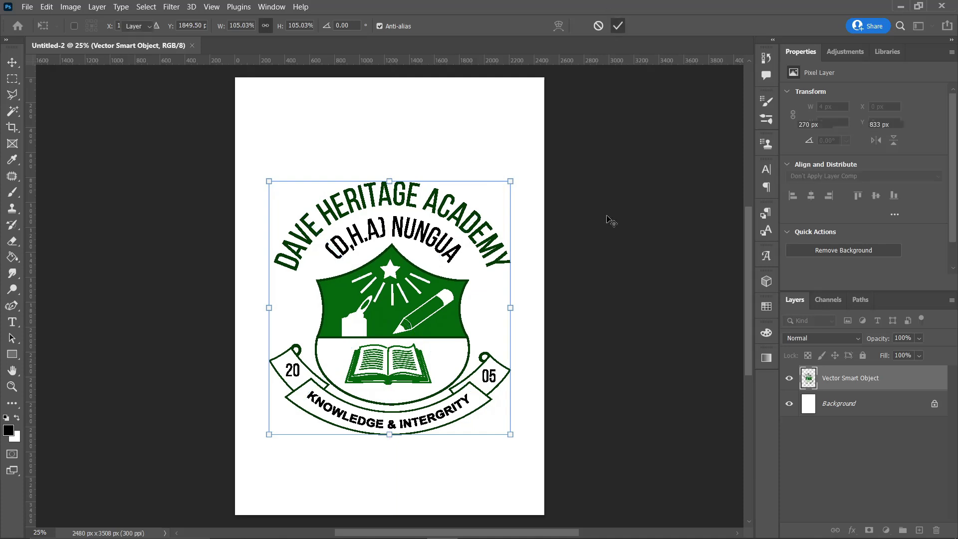
# Commit the placed crest smart object, select its Vector Smart Object layer and show the Channels panel.
pyautogui.press('Return')
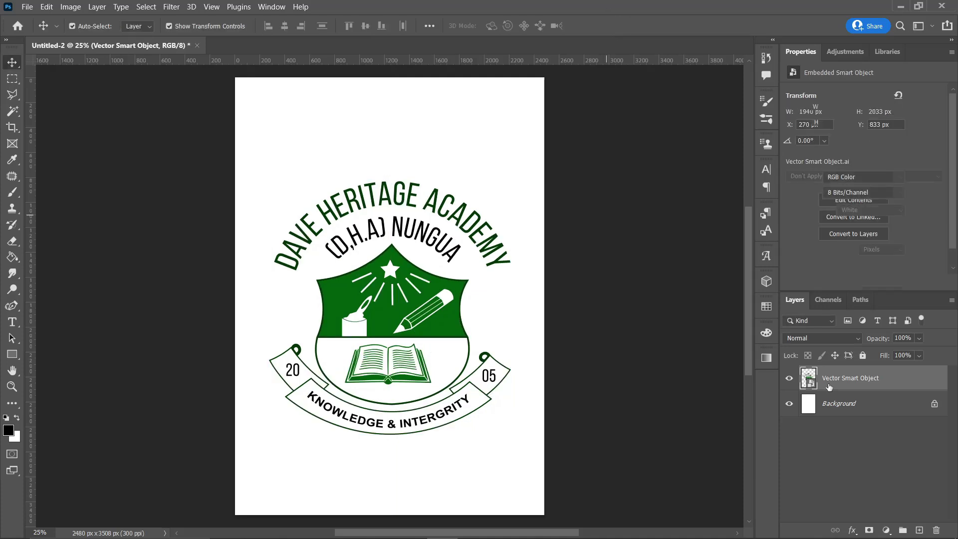
pyautogui.click(609, 219)
pyautogui.click(854, 377)
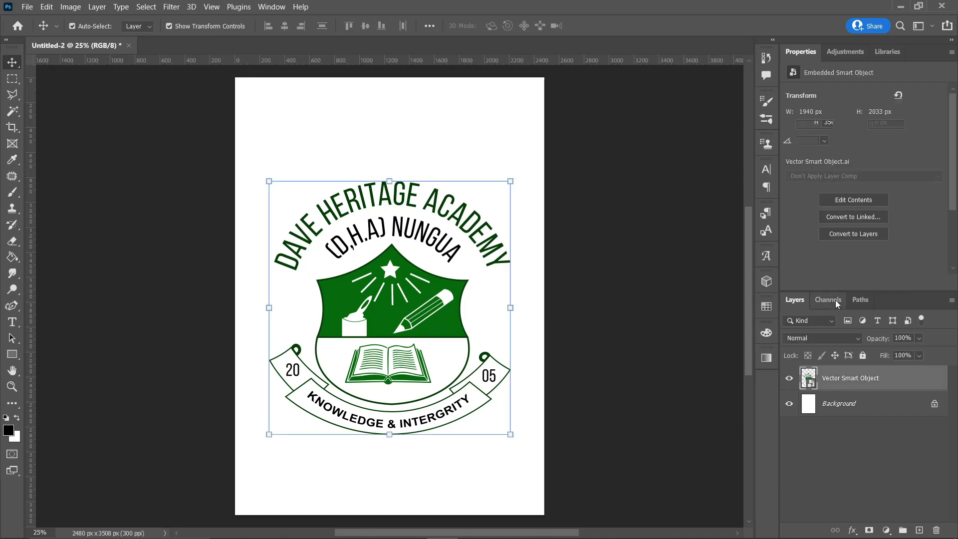
pyautogui.click(829, 299)
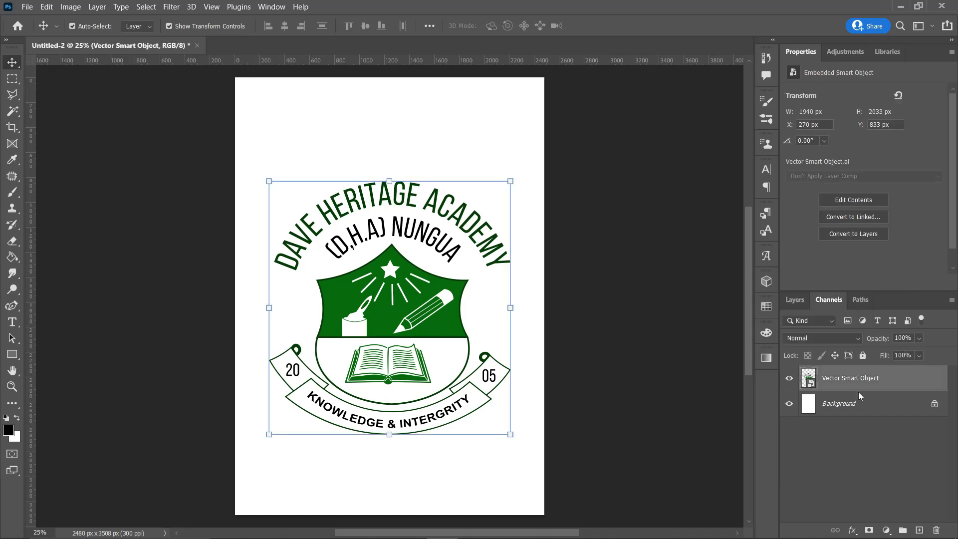
# Create a spot channel named 'blue outline' with green ink 038500 (3,133,0) at 100% solidity.
pyautogui.click(952, 300)
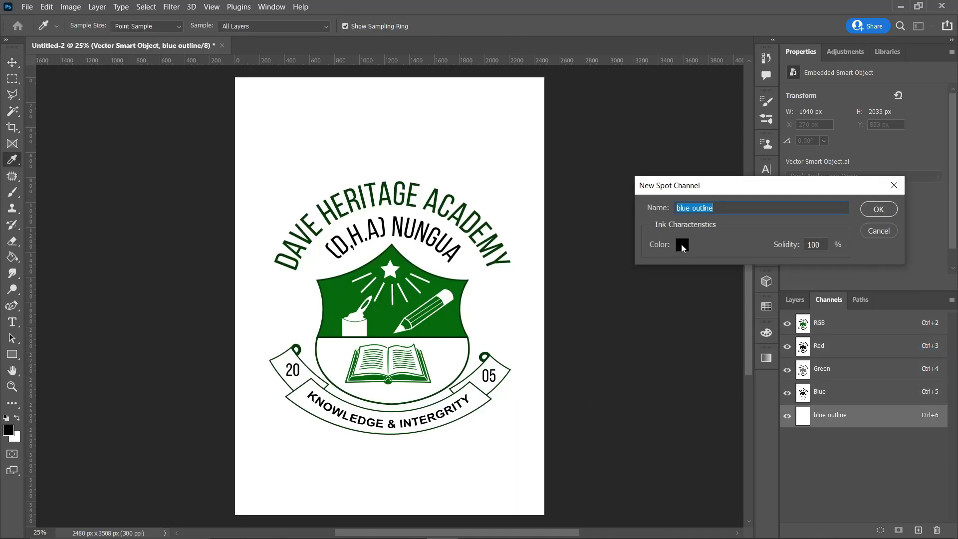
pyautogui.click(683, 244)
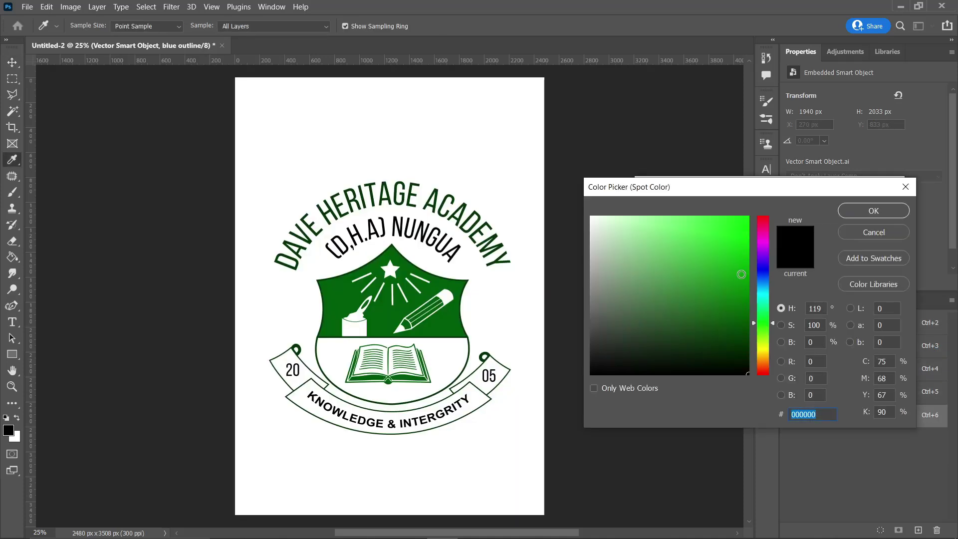
pyautogui.moveTo(741, 274); pyautogui.dragTo(754, 292)
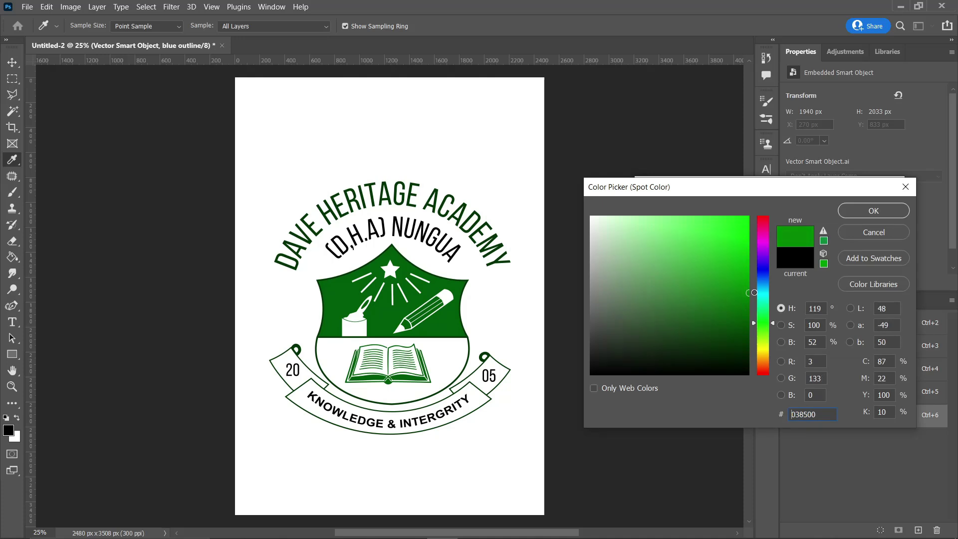
pyautogui.click(845, 214)
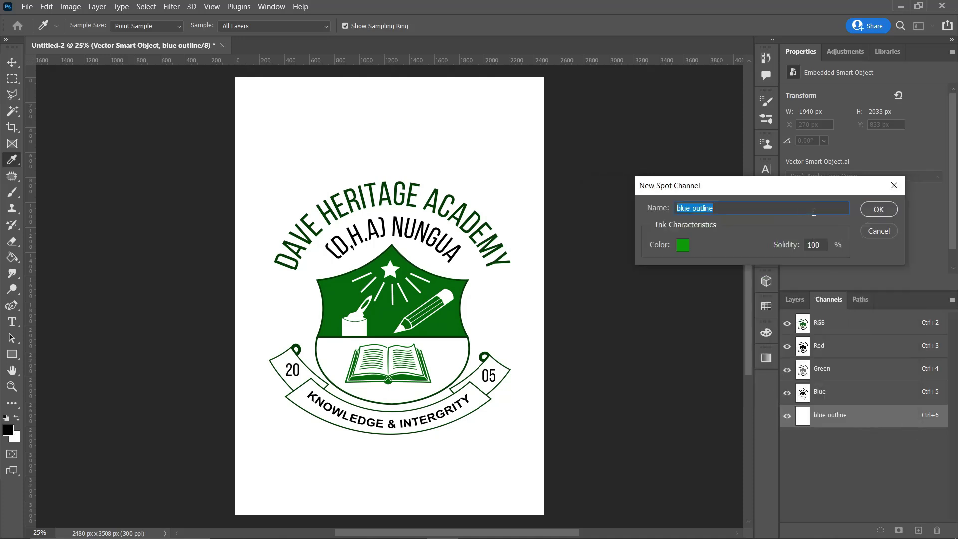
pyautogui.click(863, 212)
# With the Magic Wand on the RGB composite, select the crest's green shield area.
pyautogui.press('v')
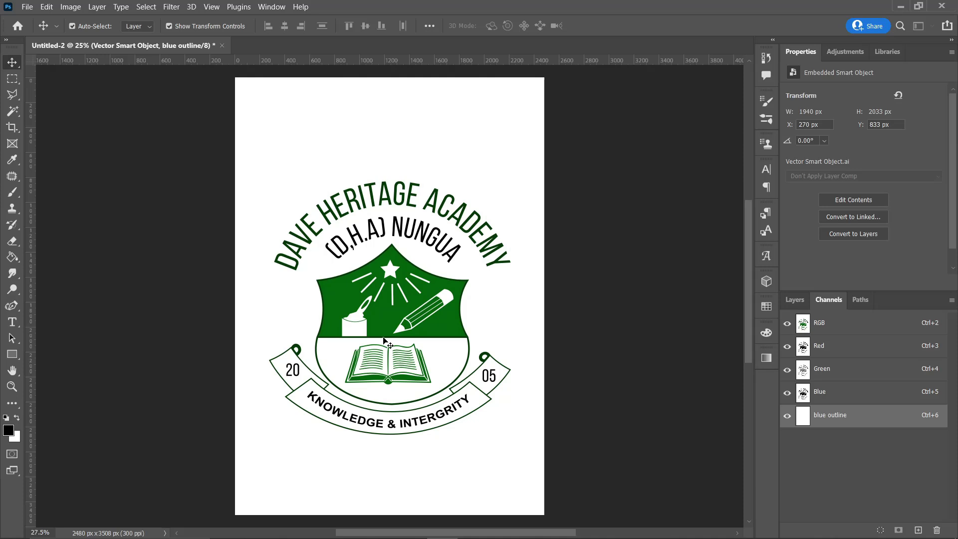
pyautogui.scroll(2, 392, 330)
pyautogui.scroll(2, 392, 330)
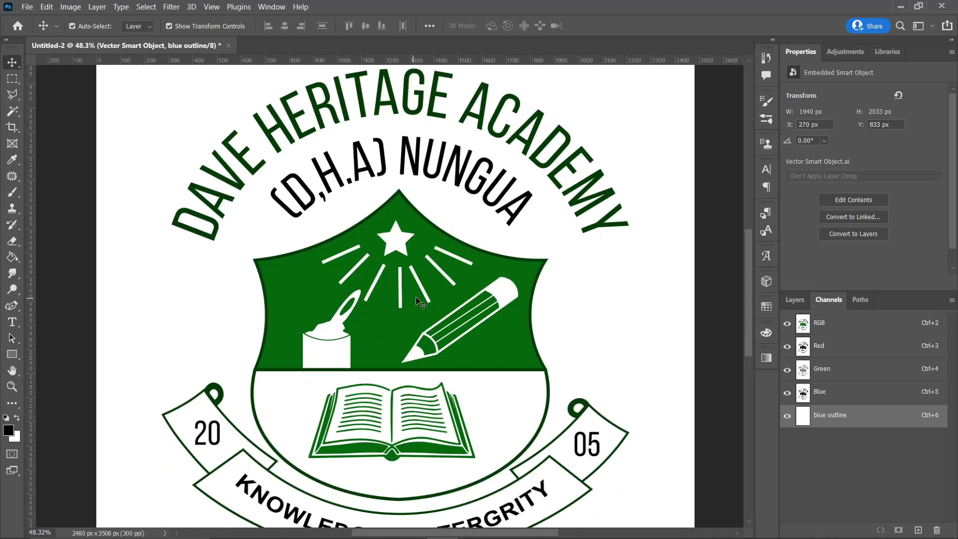
pyautogui.press('w')
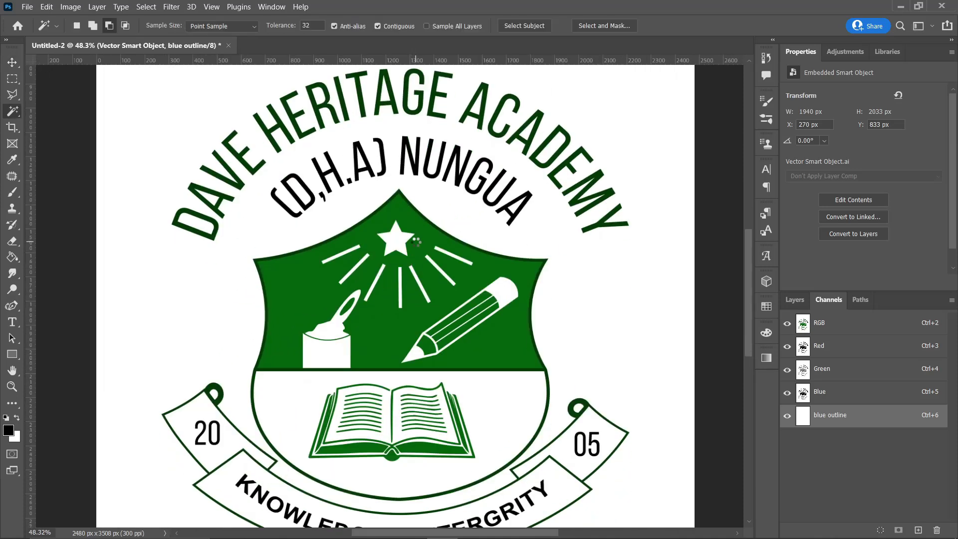
pyautogui.click(837, 329)
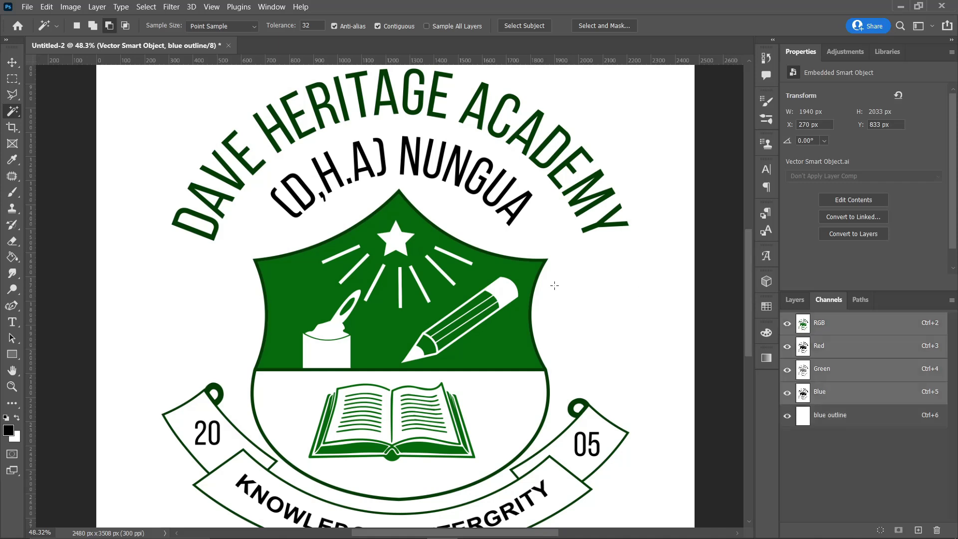
pyautogui.click(520, 271)
pyautogui.scroll(-1, 477, 379)
pyautogui.scroll(1, 417, 375)
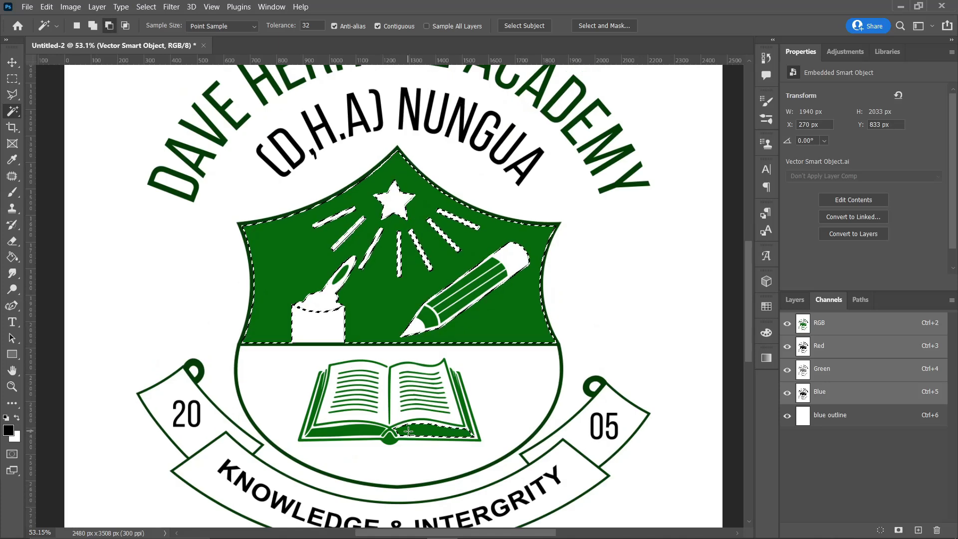
pyautogui.scroll(1, 370, 461)
pyautogui.scroll(3, 371, 451)
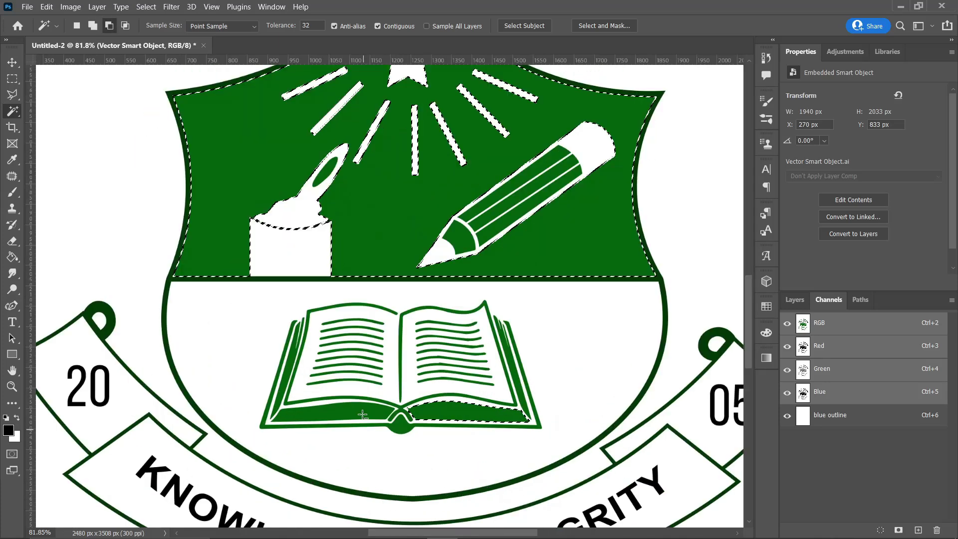
# Add the book's cover edges, page outline and right page-stack strips to the selection.
pyautogui.keyDown('shift'); pyautogui.click(391, 434); pyautogui.keyUp('shift')
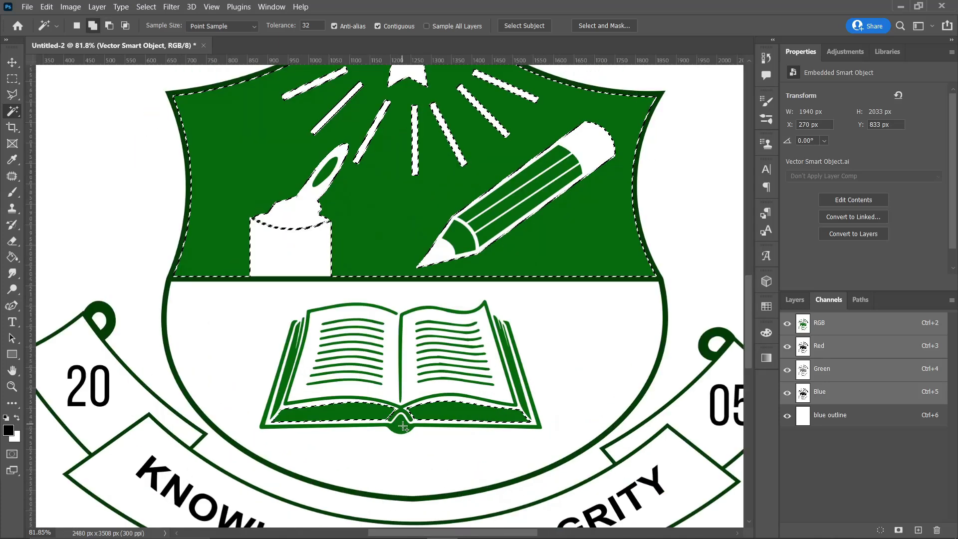
pyautogui.keyDown('shift'); pyautogui.click(286, 387); pyautogui.keyUp('shift')
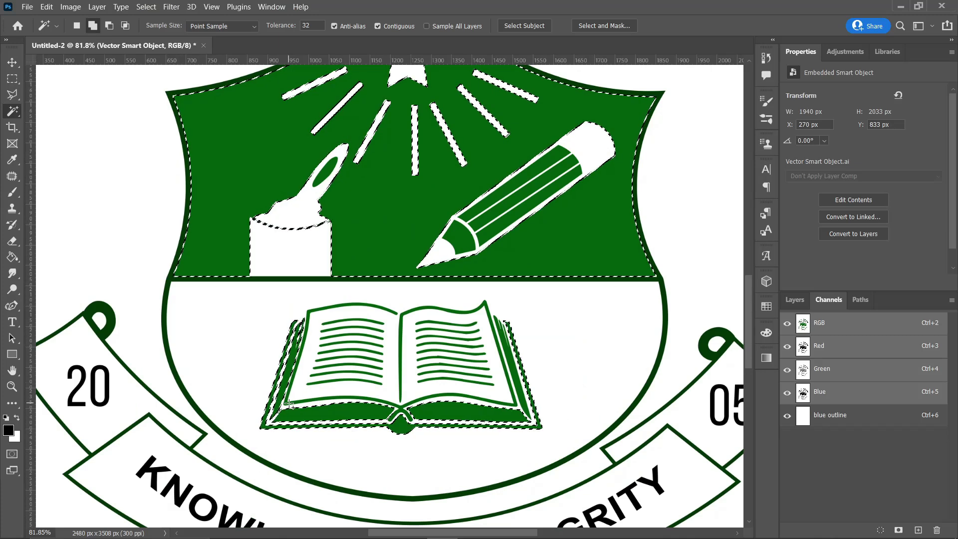
pyautogui.keyDown('shift'); pyautogui.click(289, 402); pyautogui.keyUp('shift')
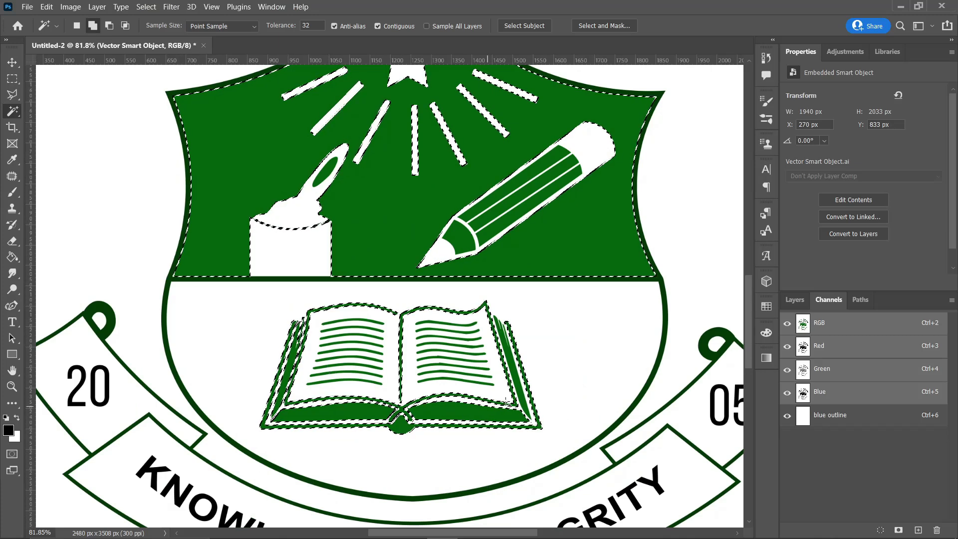
pyautogui.keyDown('shift'); pyautogui.click(518, 377); pyautogui.keyUp('shift')
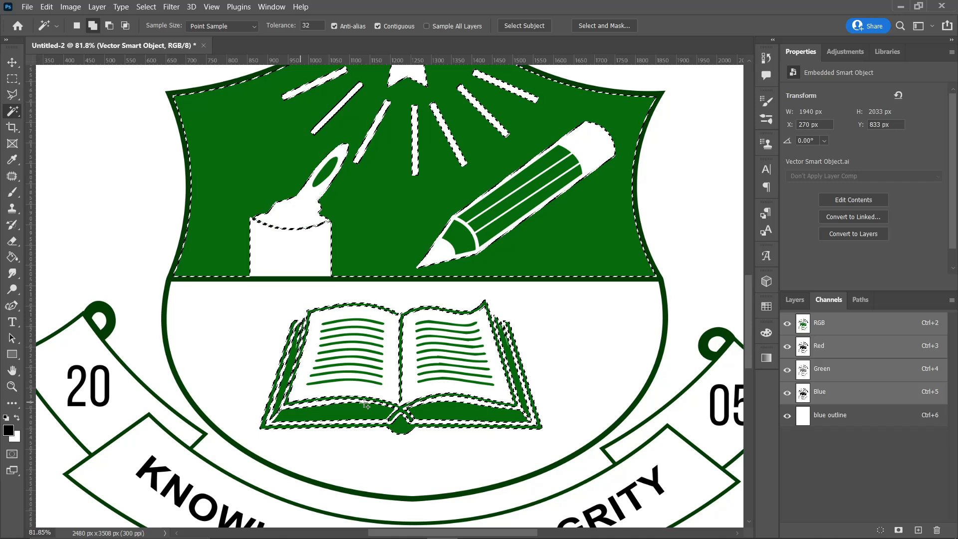
# Add all nine text lines of the book's left page to the selection.
pyautogui.scroll(6, 381, 405)
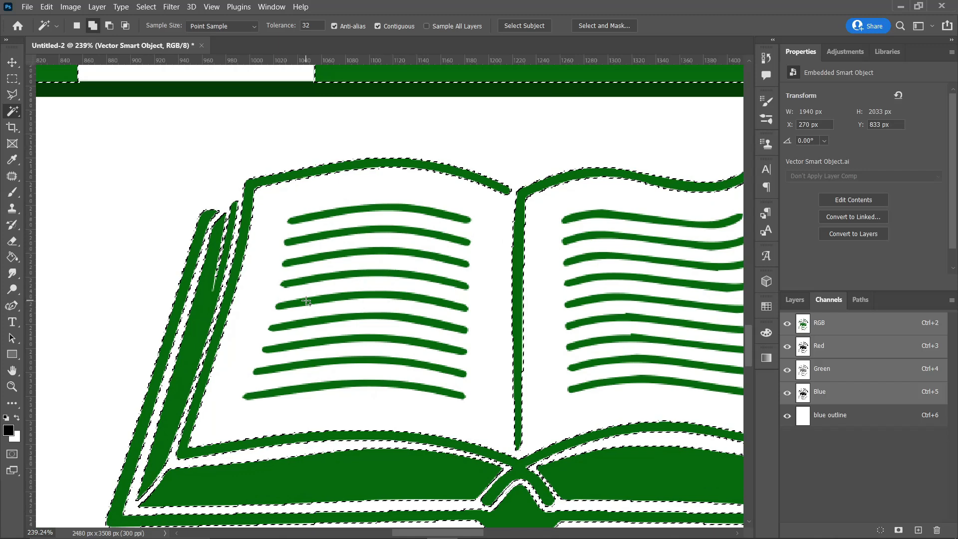
pyautogui.keyDown('shift'); pyautogui.click(315, 303); pyautogui.keyUp('shift')
pyautogui.keyDown('shift'); pyautogui.click(319, 328); pyautogui.keyUp('shift')
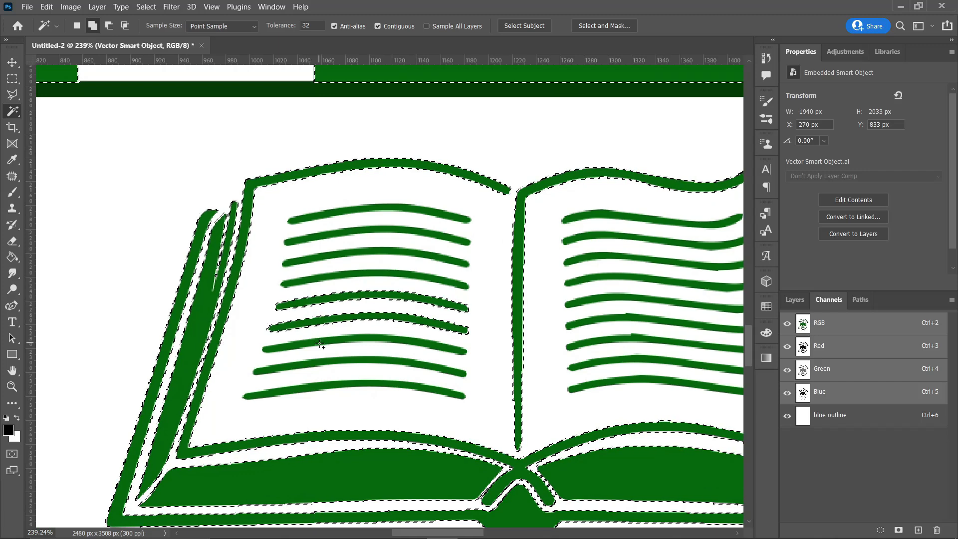
pyautogui.keyDown('shift'); pyautogui.click(320, 363); pyautogui.keyUp('shift')
pyautogui.keyDown('shift'); pyautogui.click(327, 385); pyautogui.keyUp('shift')
pyautogui.keyDown('shift'); pyautogui.click(321, 337); pyautogui.keyUp('shift')
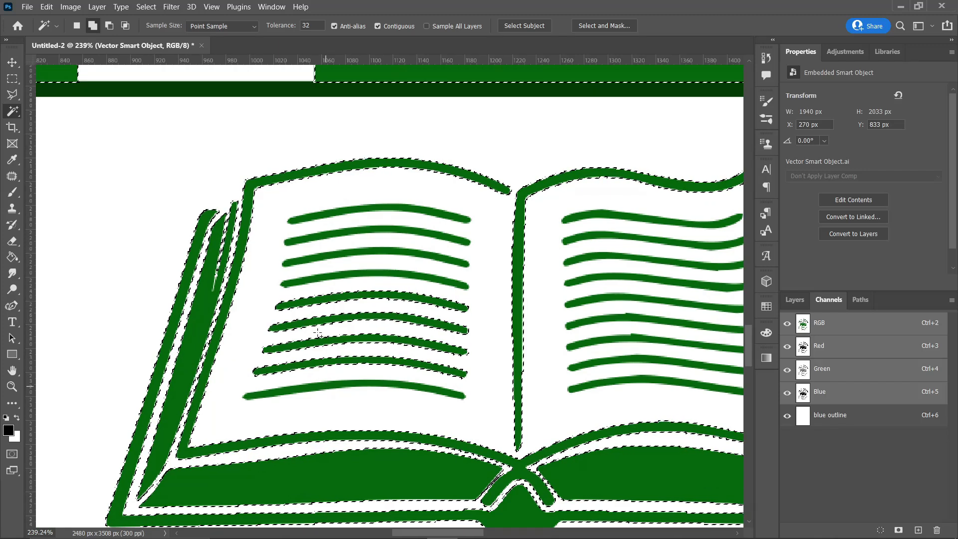
pyautogui.keyDown('shift'); pyautogui.click(309, 280); pyautogui.keyUp('shift')
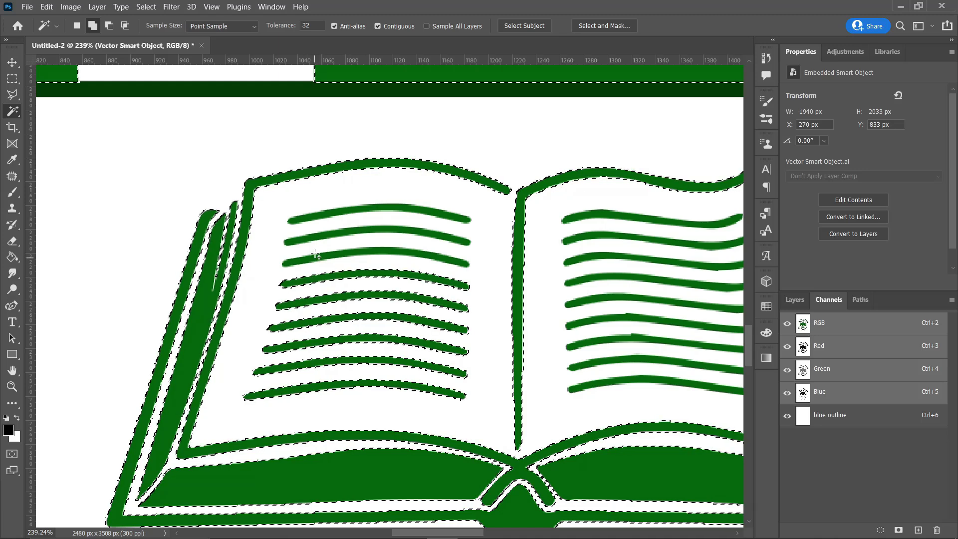
pyautogui.keyDown('shift'); pyautogui.click(316, 258); pyautogui.keyUp('shift')
pyautogui.keyDown('shift'); pyautogui.click(315, 239); pyautogui.keyUp('shift')
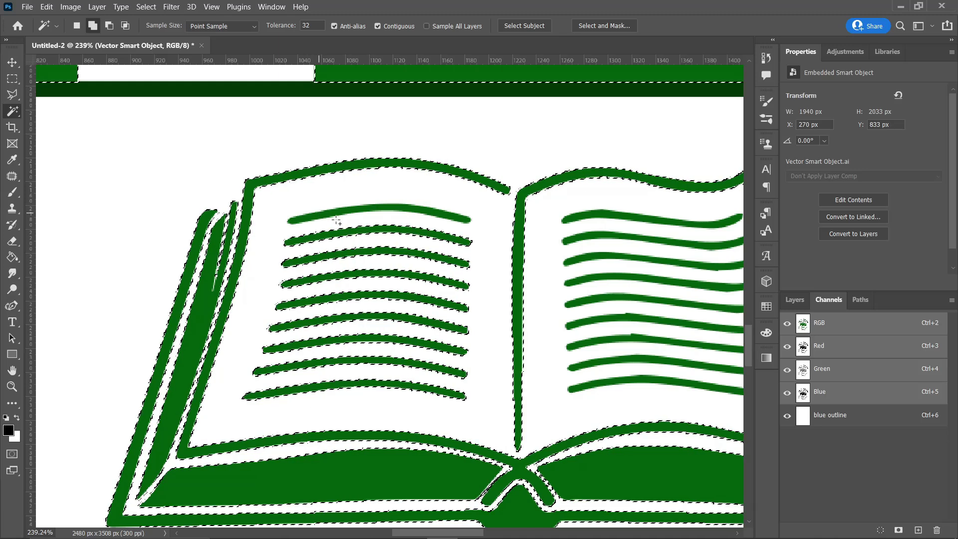
pyautogui.keyDown('shift'); pyautogui.click(337, 220); pyautogui.keyUp('shift')
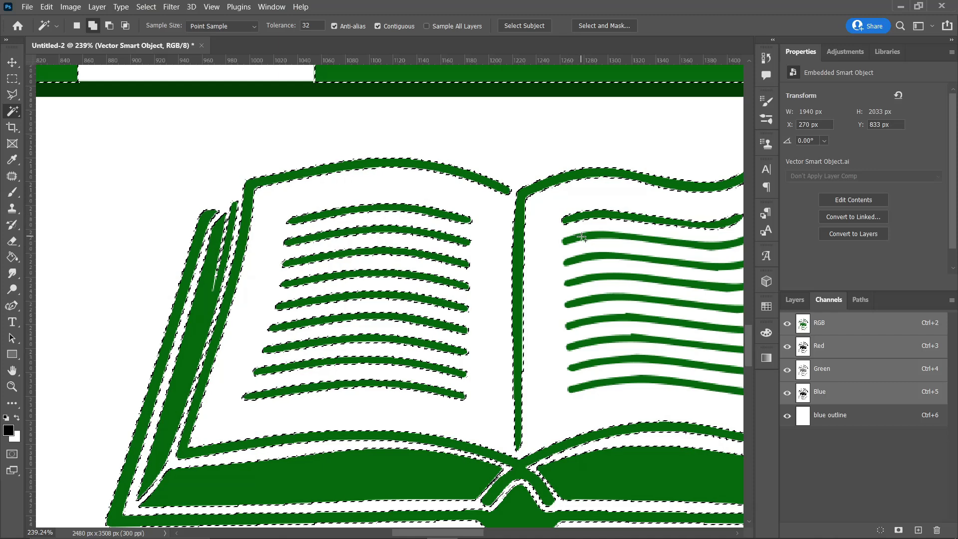
# Add the right page's text lines to the selection and zoom out slightly.
pyautogui.keyDown('shift'); pyautogui.click(583, 241); pyautogui.keyUp('shift')
pyautogui.keyDown('shift'); pyautogui.click(587, 258); pyautogui.keyUp('shift')
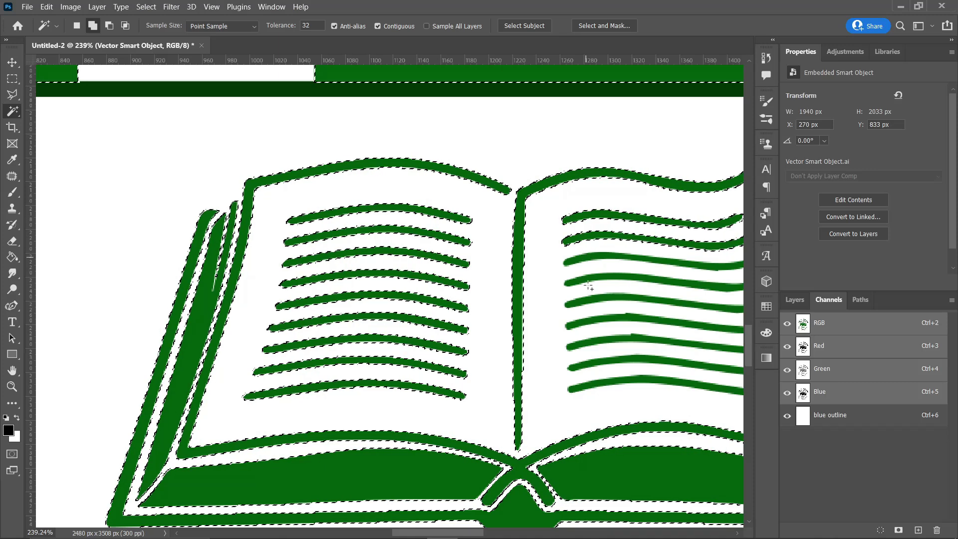
pyautogui.keyDown('shift'); pyautogui.click(589, 280); pyautogui.keyUp('shift')
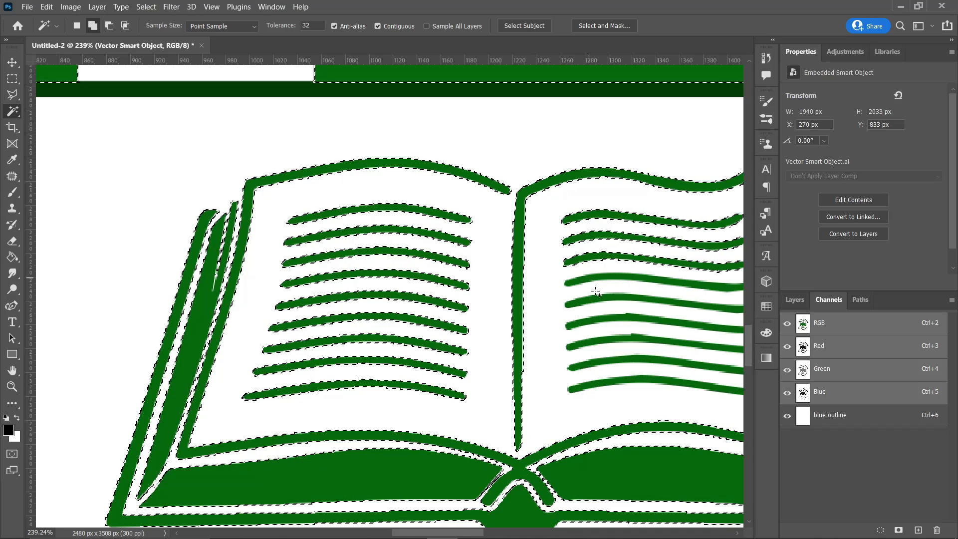
pyautogui.keyDown('shift'); pyautogui.click(599, 318); pyautogui.keyUp('shift')
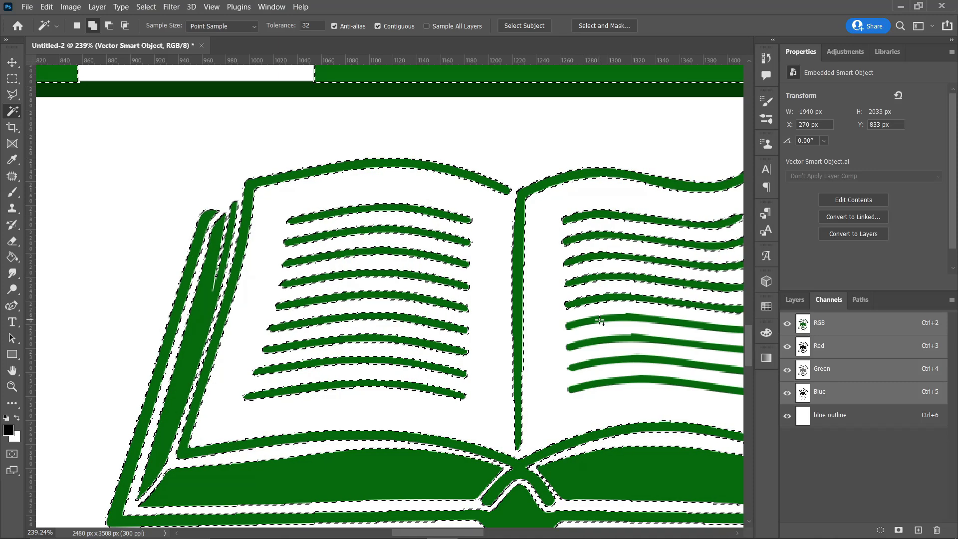
pyautogui.keyDown('shift'); pyautogui.click(607, 355); pyautogui.keyUp('shift')
pyautogui.keyDown('shift'); pyautogui.click(612, 368); pyautogui.keyUp('shift')
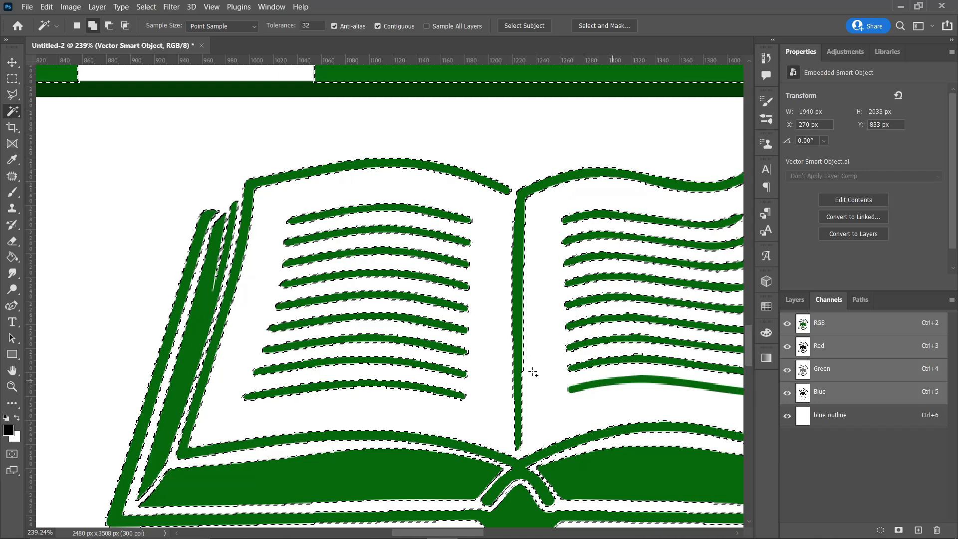
pyautogui.scroll(-6, 533, 372)
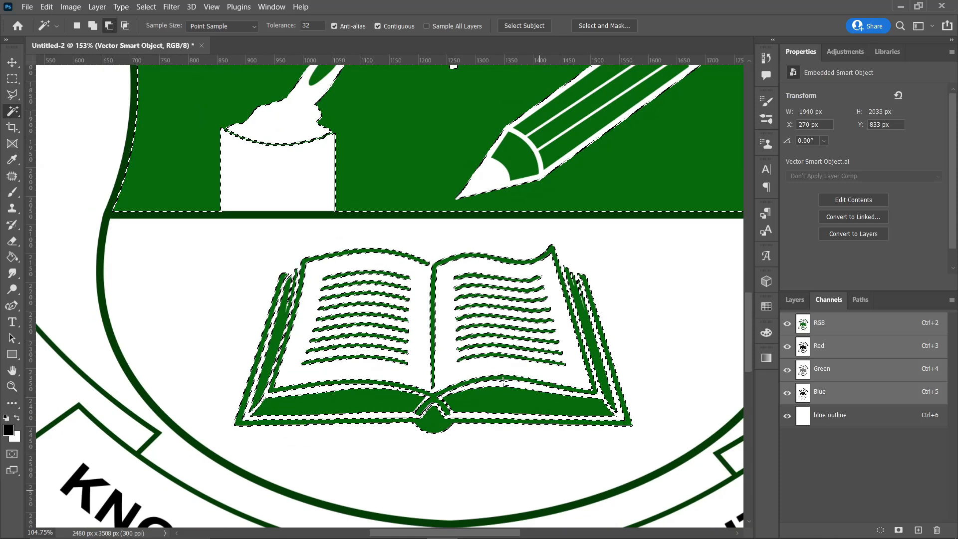
pyautogui.scroll(-3, 504, 382)
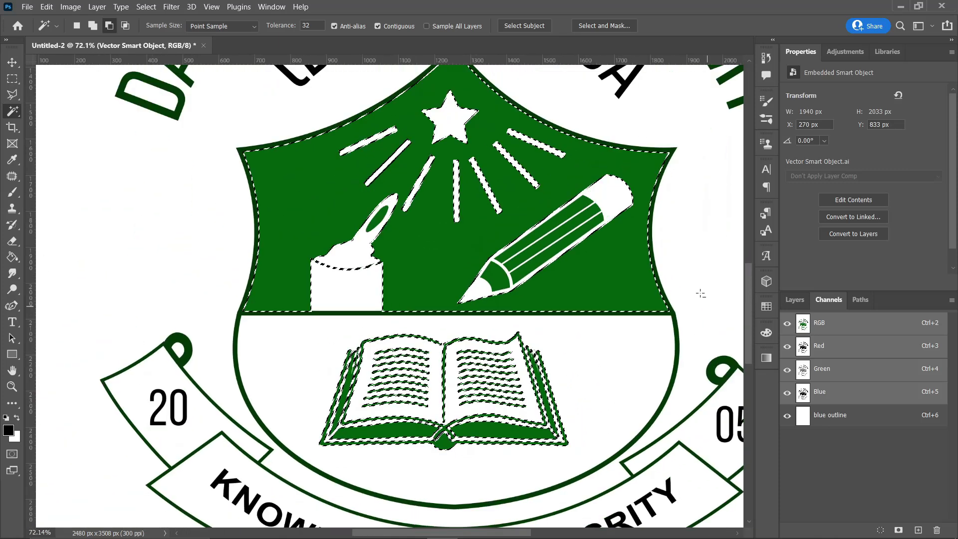
pyautogui.scroll(1, 614, 279)
pyautogui.scroll(-1, 437, 290)
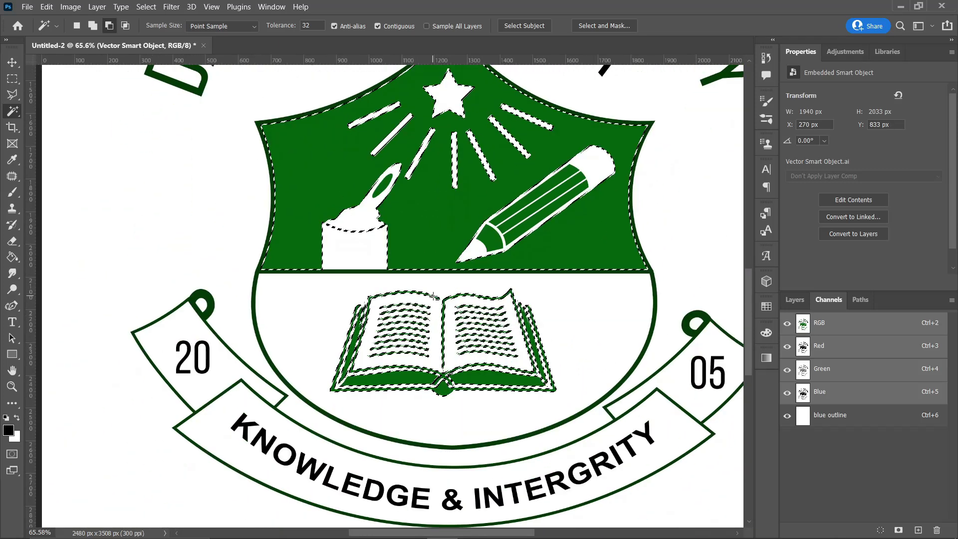
pyautogui.scroll(-1, 587, 304)
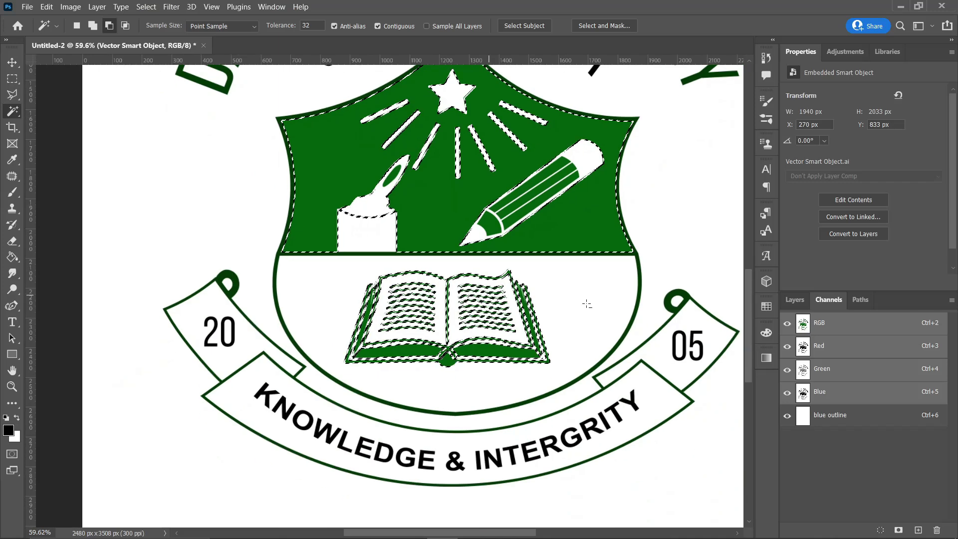
# Clear the selected crest shapes to white in the blue outline channel.
pyautogui.click(907, 419)
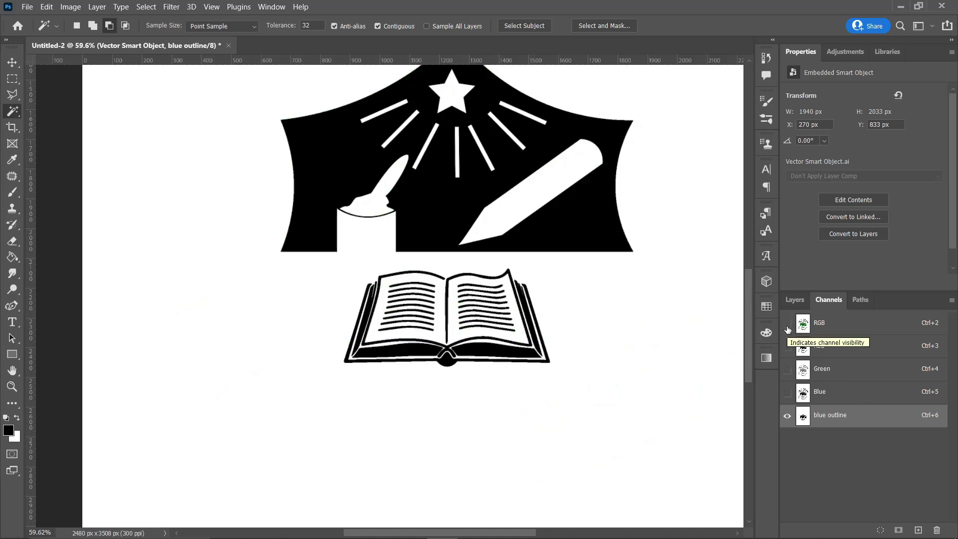
pyautogui.click(627, 325)
pyautogui.press('Delete')
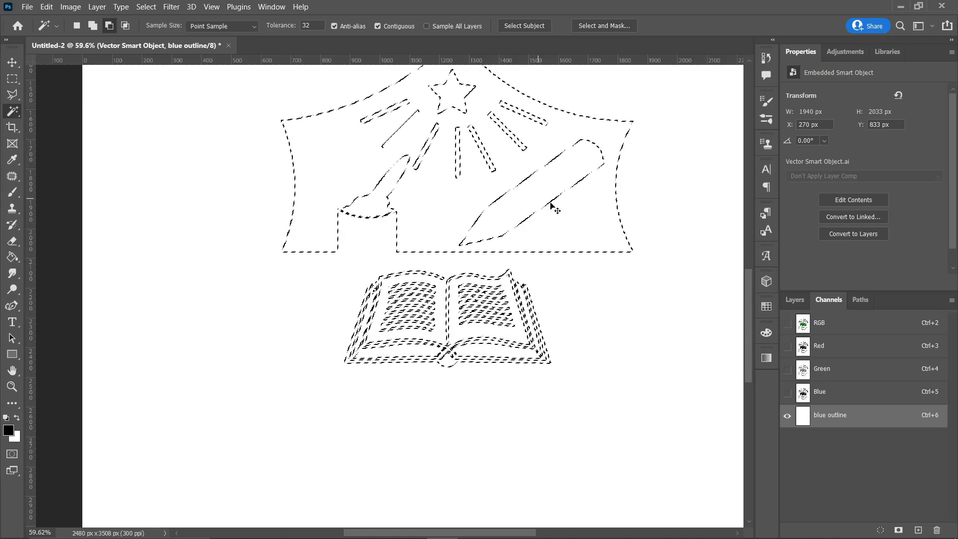
# Return to the full-colour RGB composite with the crest artwork still selected.
pyautogui.click(788, 324)
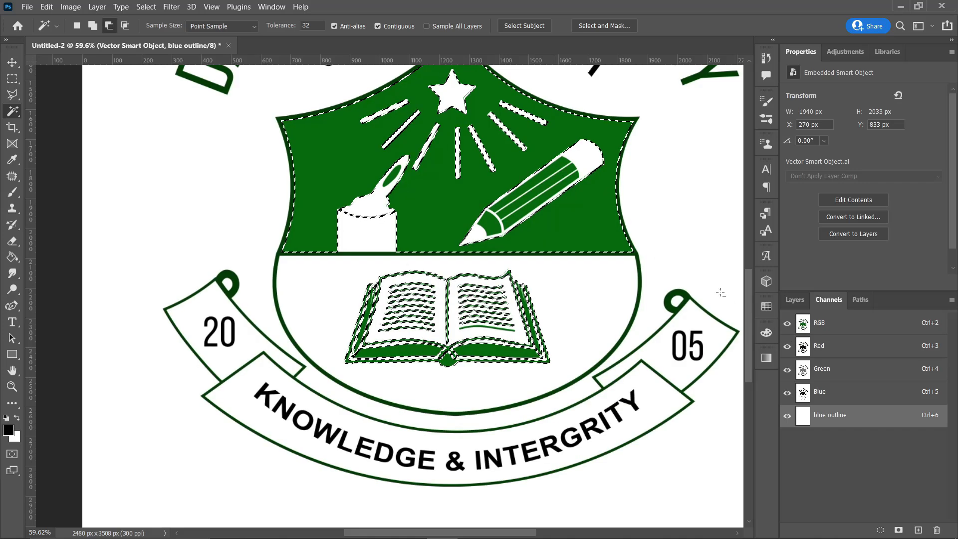
pyautogui.scroll(5, 564, 208)
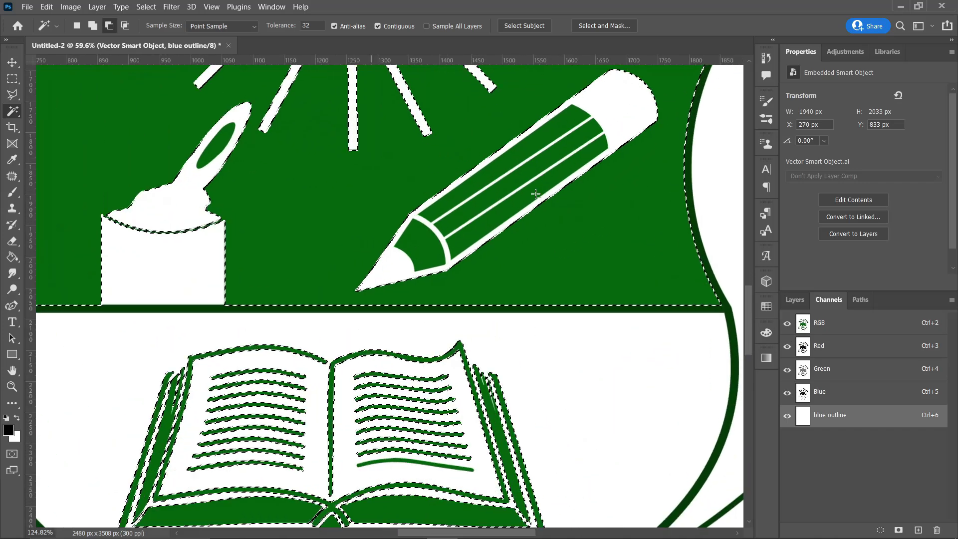
pyautogui.click(533, 169)
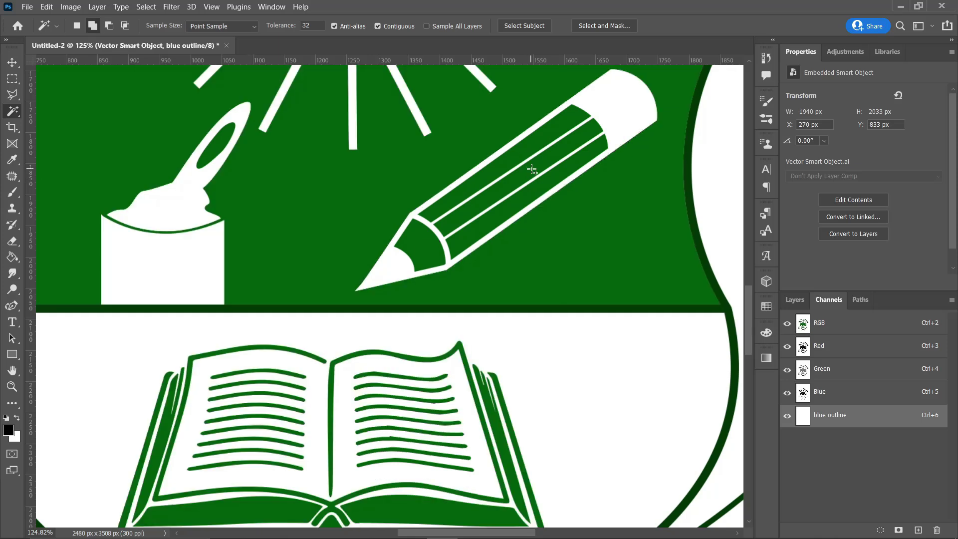
pyautogui.press('alt')
pyautogui.keyDown('ctrl'); pyautogui.click(825, 326); pyautogui.keyUp('ctrl')
pyautogui.click(824, 326)
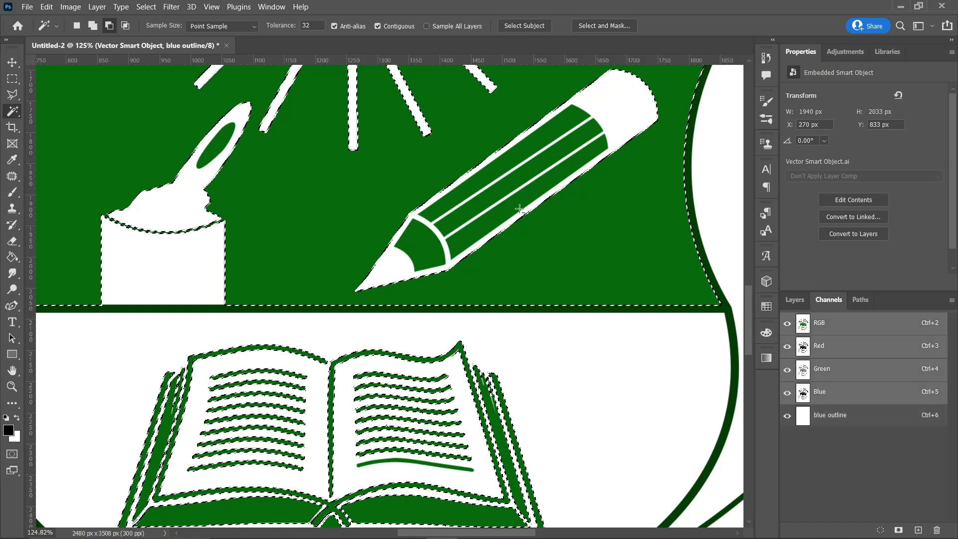
# Add the pencil's green stripes and green tip to the selection, zooming out to the book.
pyautogui.press('shift')
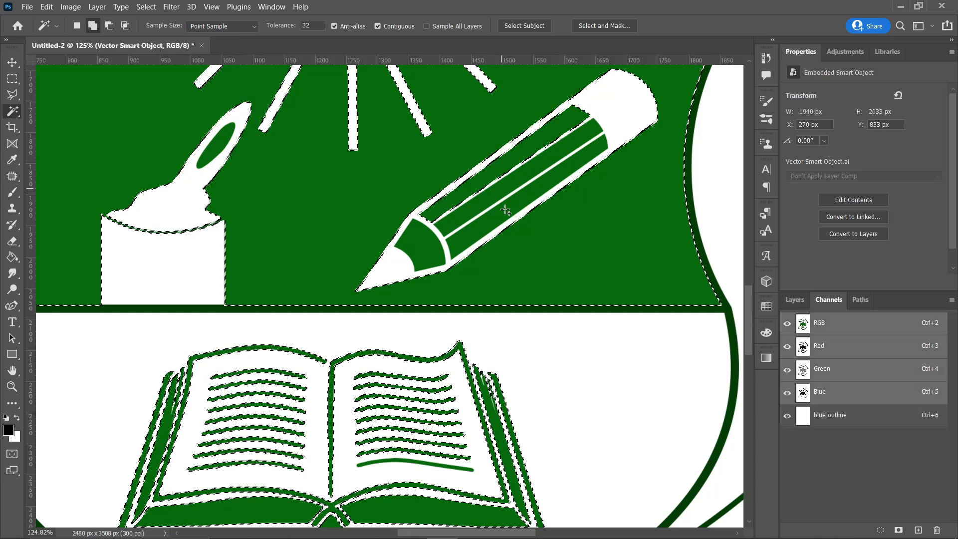
pyautogui.keyDown('shift'); pyautogui.click(505, 212); pyautogui.keyUp('shift')
pyautogui.keyDown('shift'); pyautogui.click(432, 251); pyautogui.keyUp('shift')
pyautogui.press('alt')
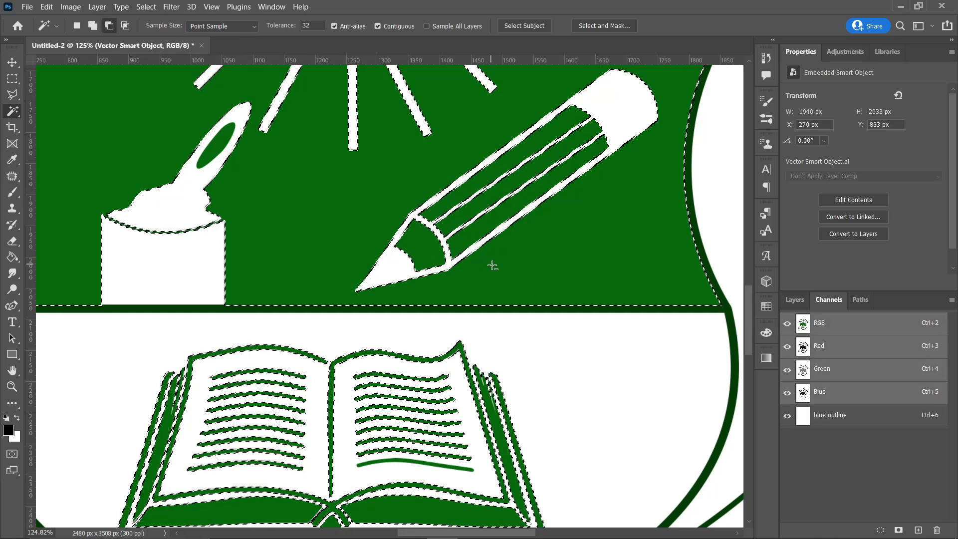
pyautogui.scroll(-2, 417, 277)
pyautogui.press('shift')
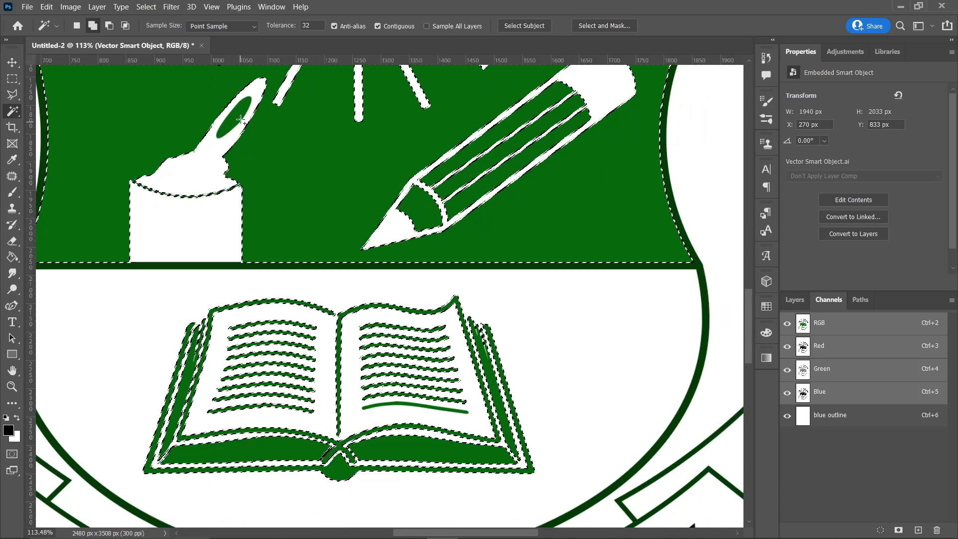
pyautogui.press('alt')
pyautogui.scroll(-2, 467, 315)
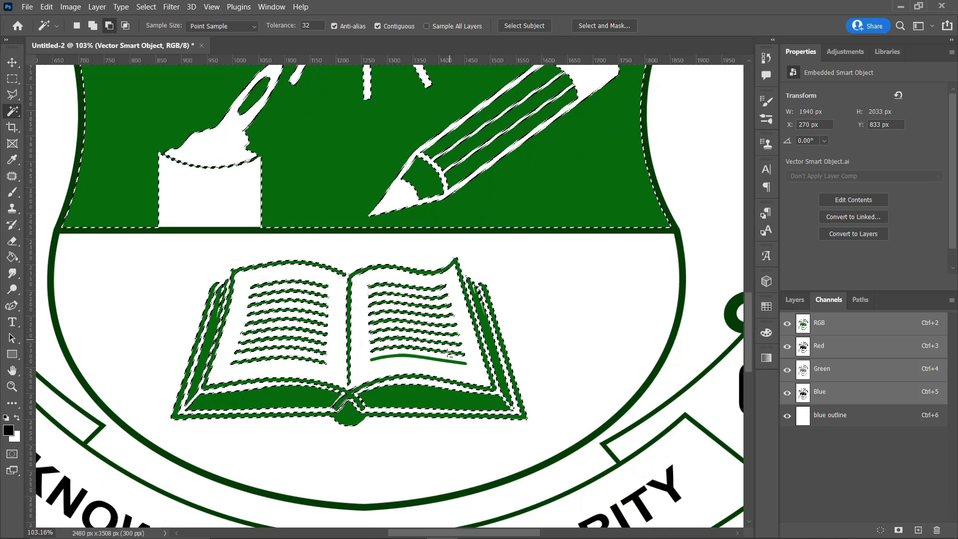
pyautogui.scroll(2, 425, 370)
pyautogui.press('shift')
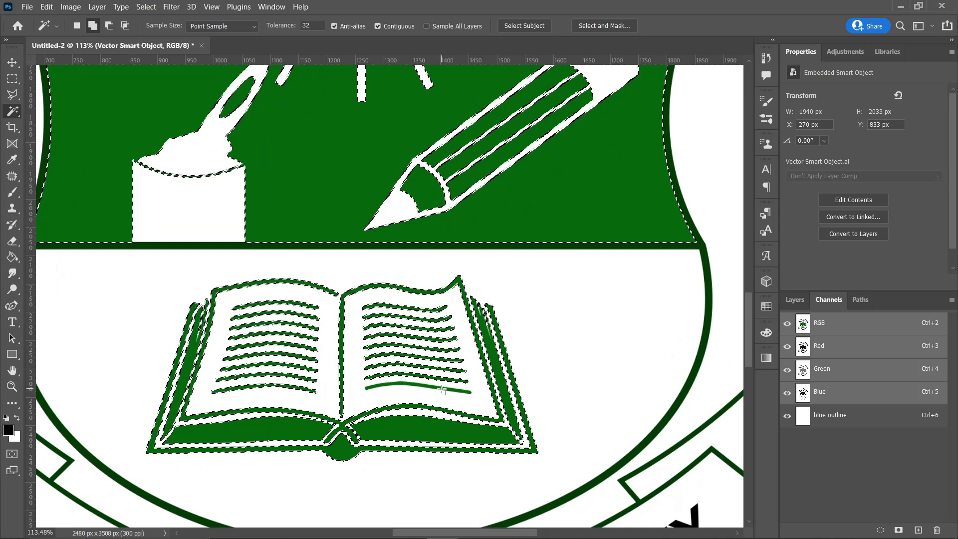
# Add the green line under the book to the selection and zoom out to the whole crest.
pyautogui.keyDown('shift'); pyautogui.click(442, 388); pyautogui.keyUp('shift')
pyautogui.scroll(-2, 456, 364)
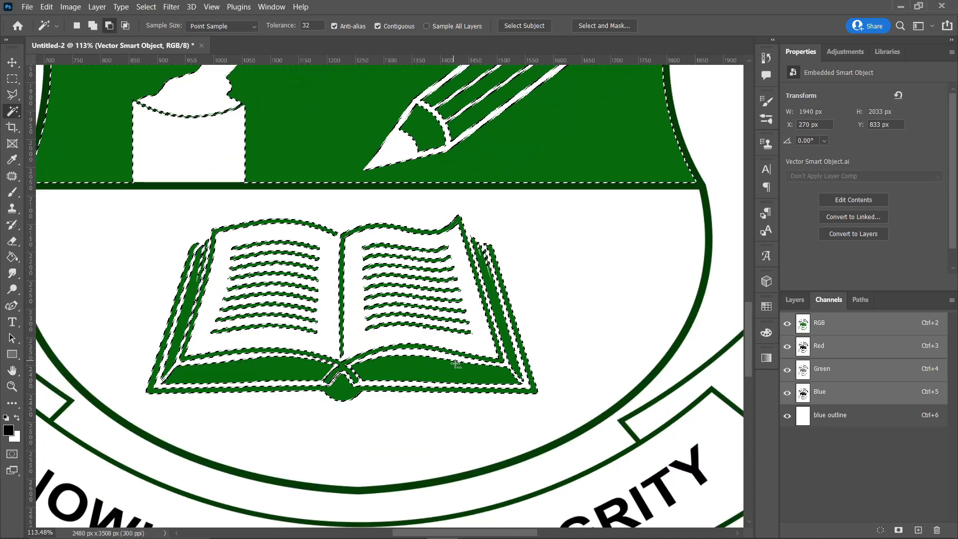
pyautogui.press('alt')
pyautogui.scroll(-3, 455, 364)
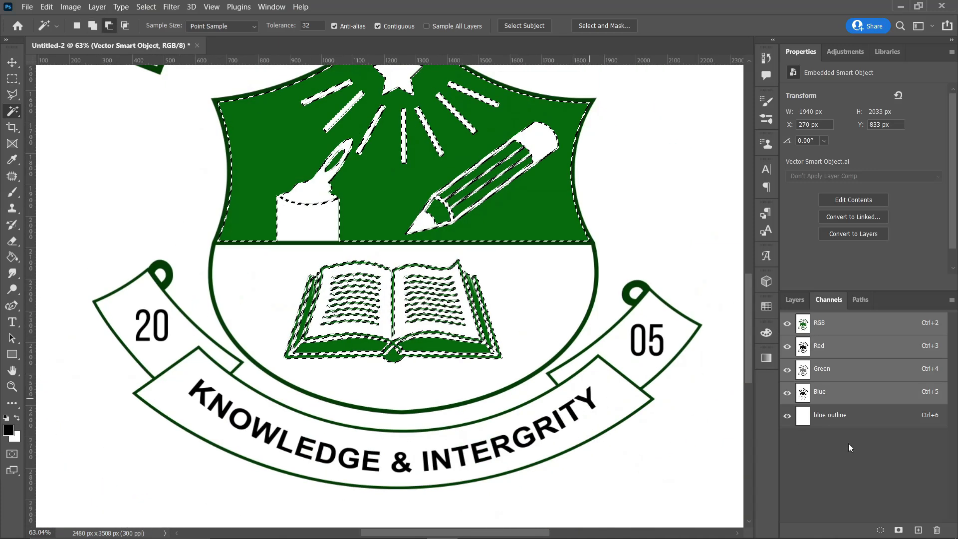
# Fill the selection into the blue outline channel, deselect, and preview it alone then with full colour.
pyautogui.click(853, 419)
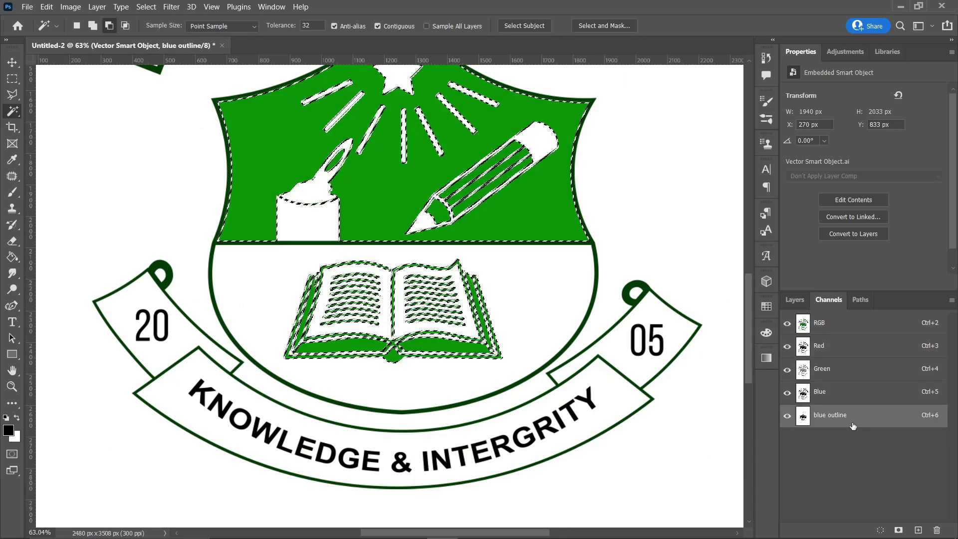
pyautogui.hotkey('ctrl', 'd')
pyautogui.scroll(3, 564, 355)
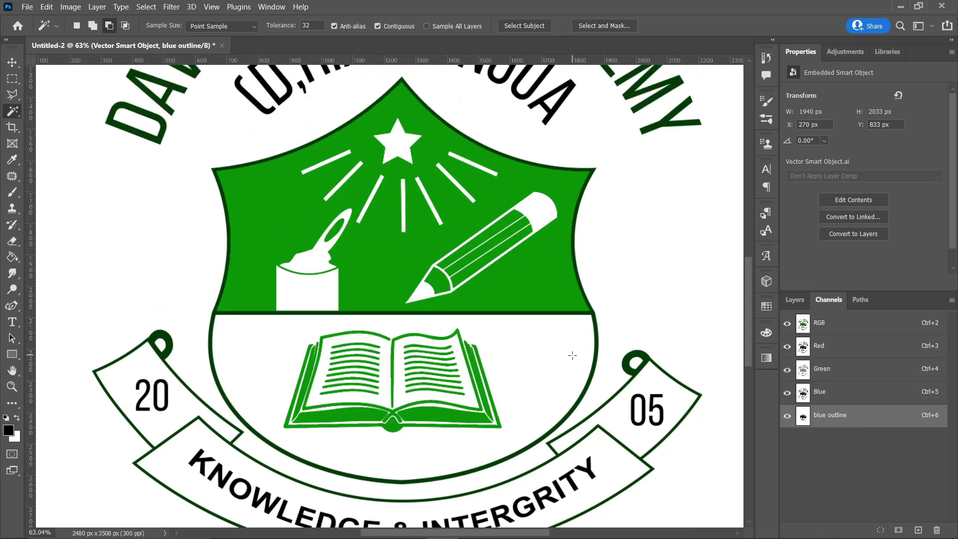
pyautogui.click(787, 323)
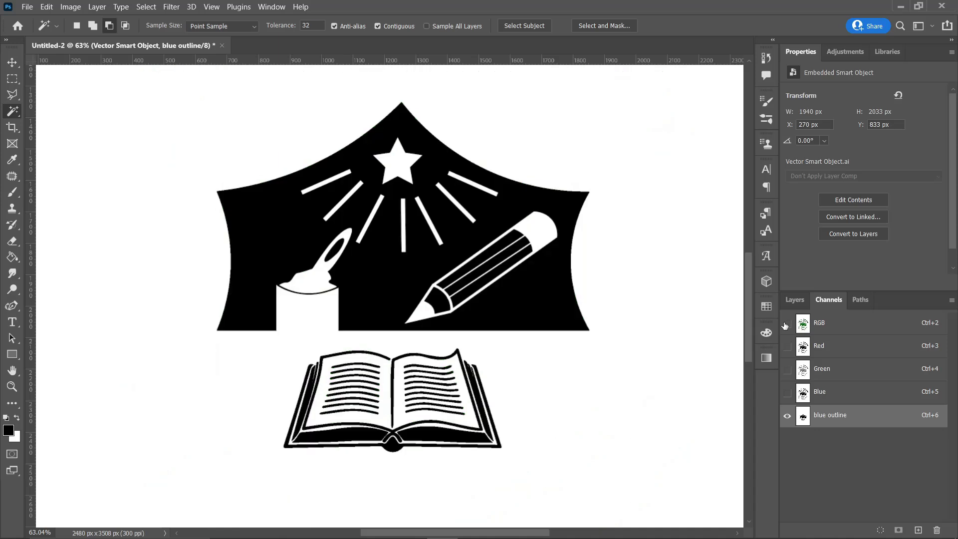
pyautogui.click(786, 324)
pyautogui.scroll(-1, 620, 332)
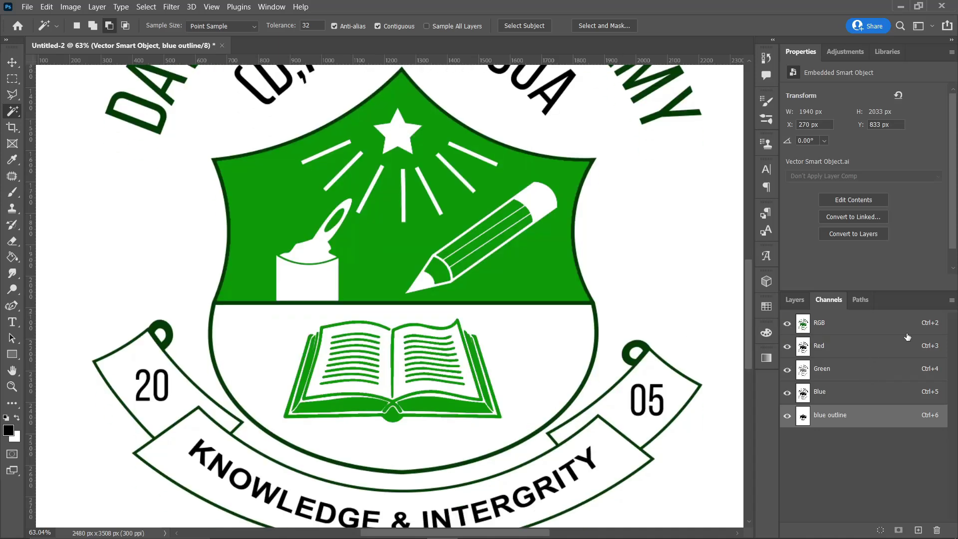
# Create a second 'blue outline' spot channel with dark green ink 013e00 at 100% solidity.
pyautogui.click(951, 302)
pyautogui.click(915, 343)
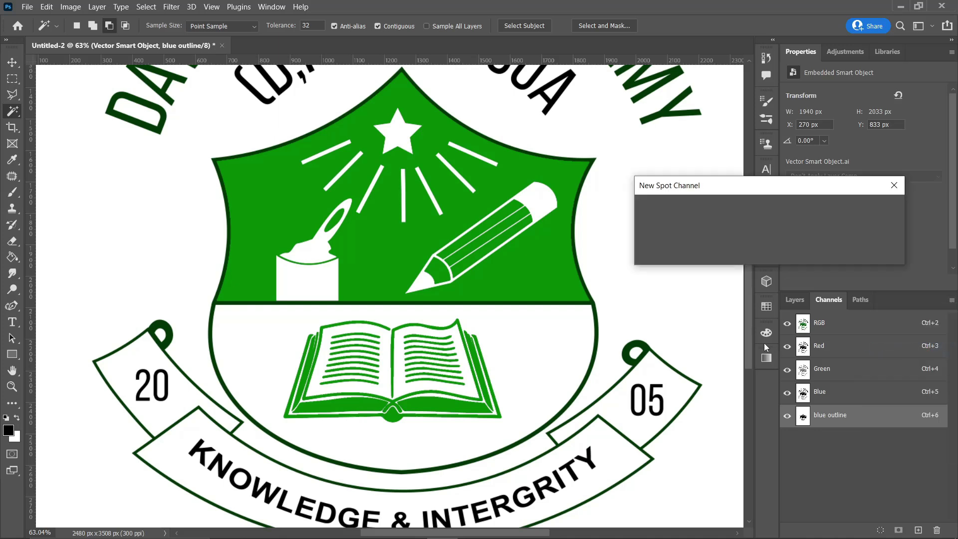
pyautogui.click(683, 246)
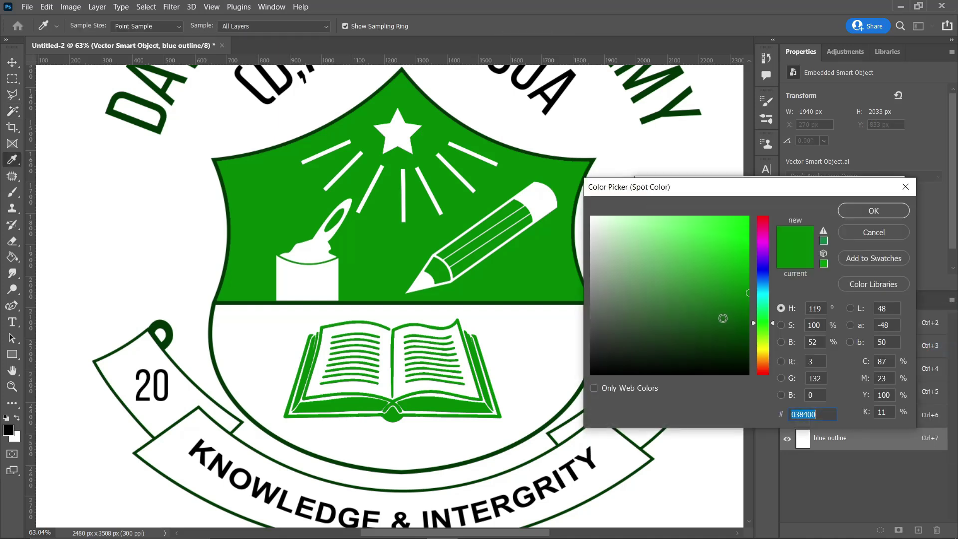
pyautogui.write('013e00')
pyautogui.click(855, 213)
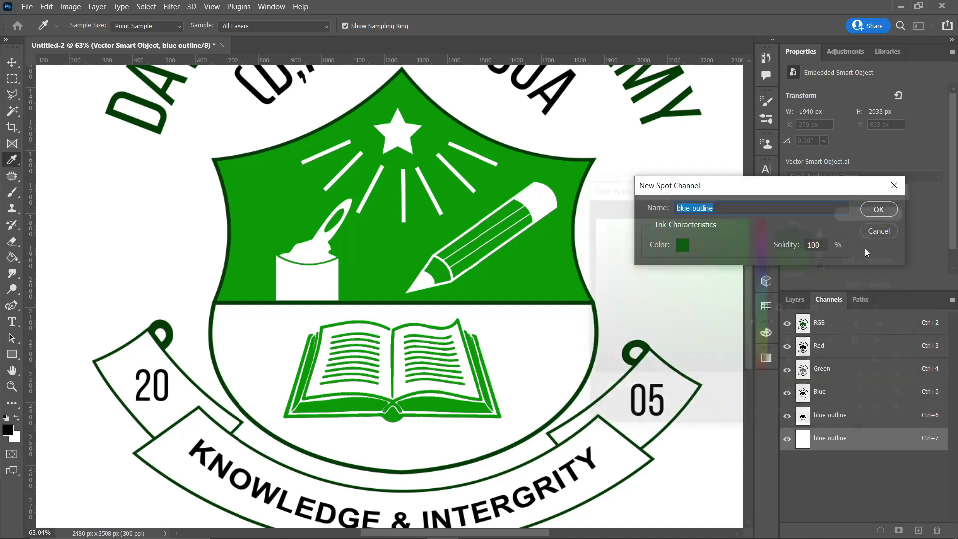
pyautogui.click(879, 212)
pyautogui.scroll(-1, 549, 387)
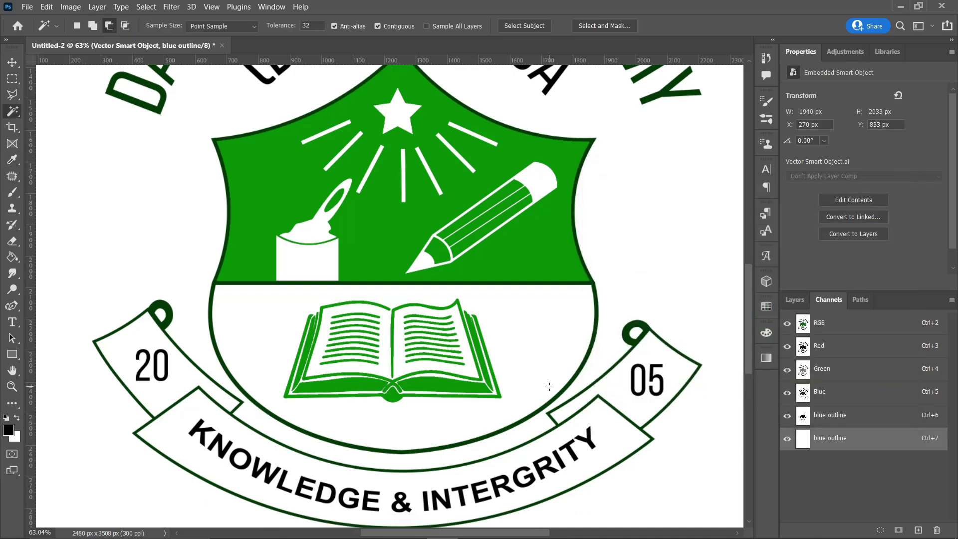
pyautogui.scroll(-2, 413, 415)
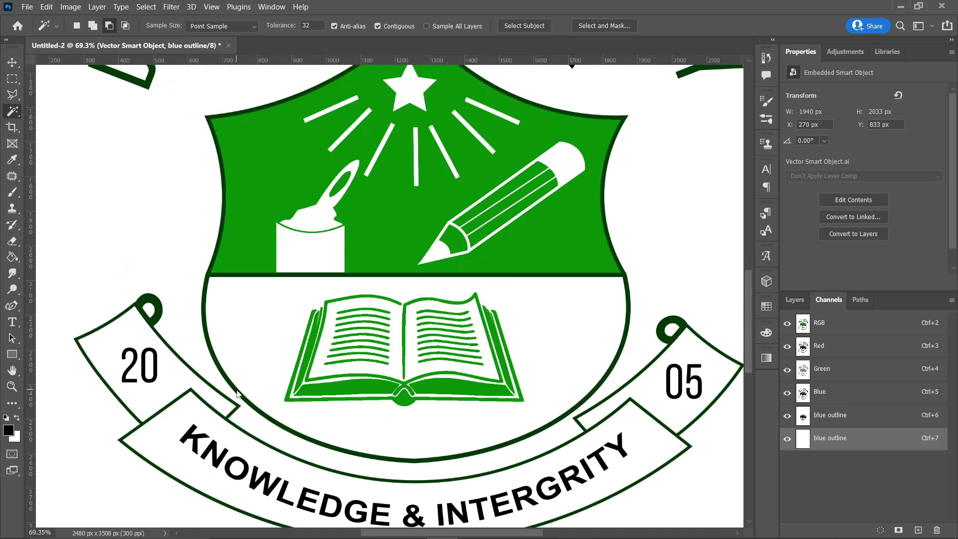
# Select the dark green shield and ribbon banner outlines on RGB, fit the page, and target the new spot channel.
pyautogui.click(840, 328)
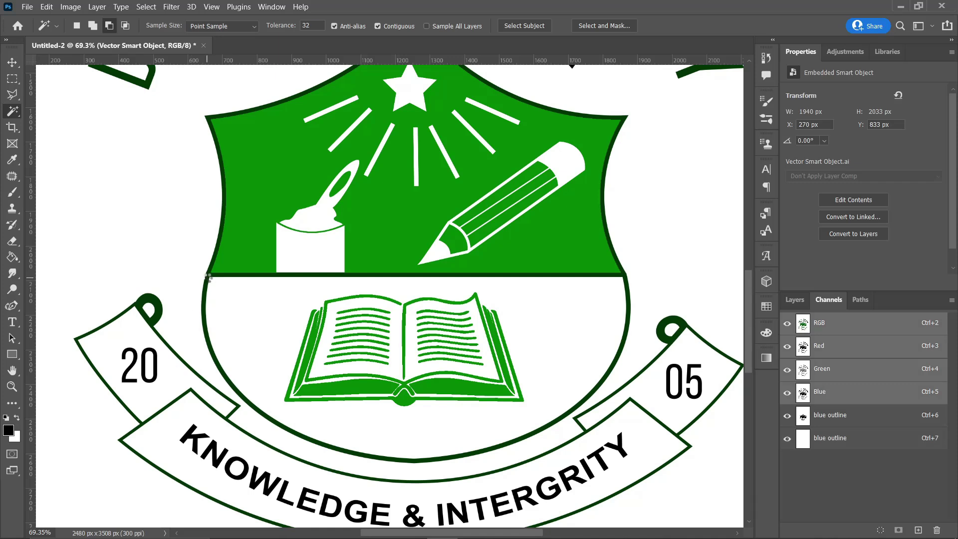
pyautogui.click(207, 278)
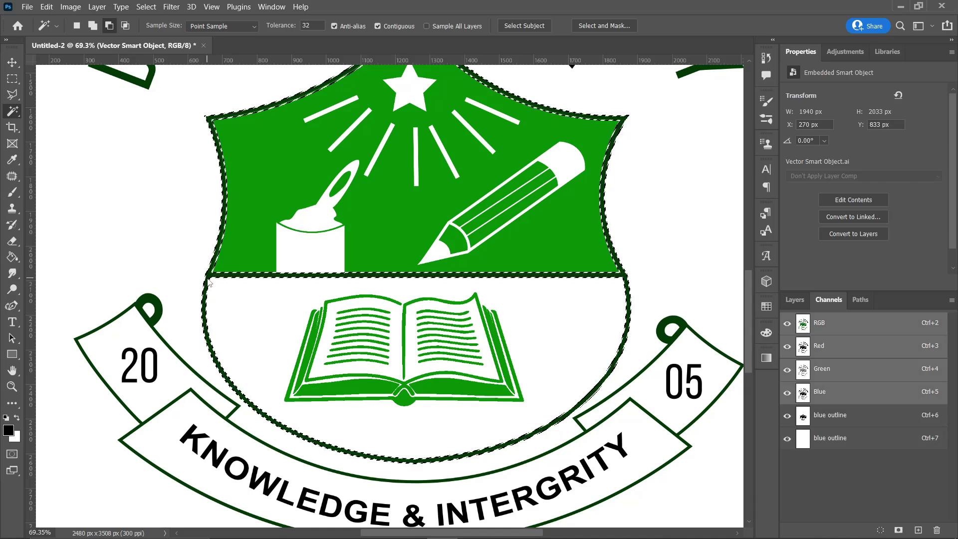
pyautogui.keyDown('shift'); pyautogui.click(660, 325); pyautogui.keyUp('shift')
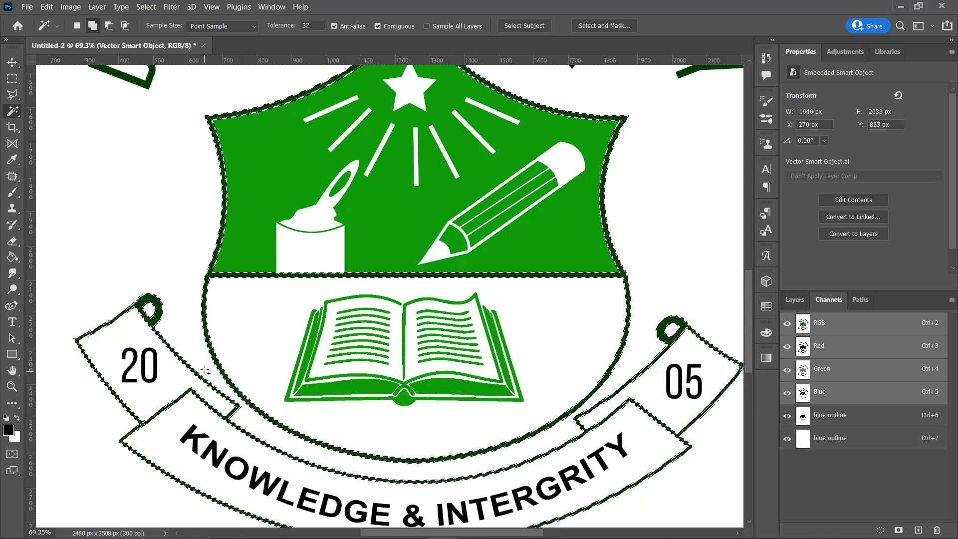
pyautogui.scroll(-2, 572, 342)
pyautogui.scroll(10, 588, 359)
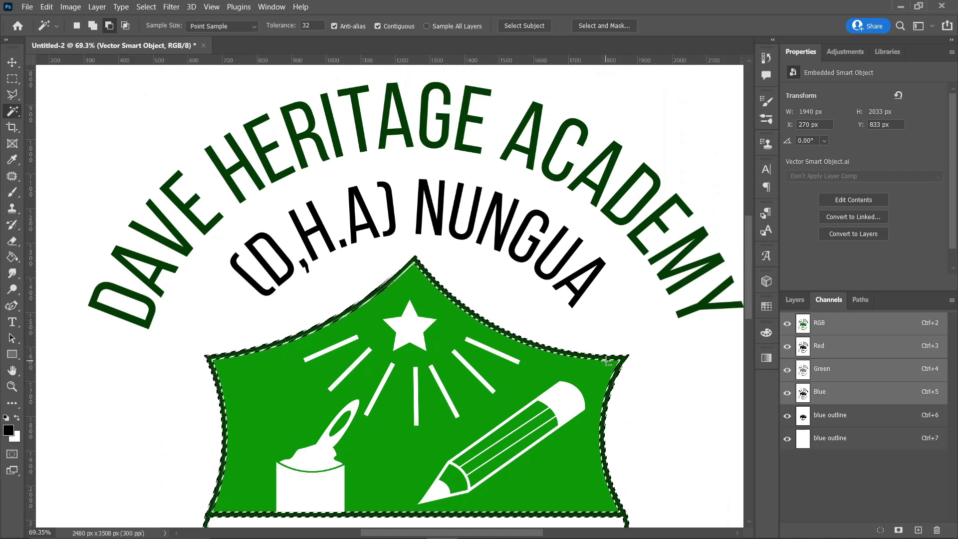
pyautogui.hotkey('ctrl', '0')
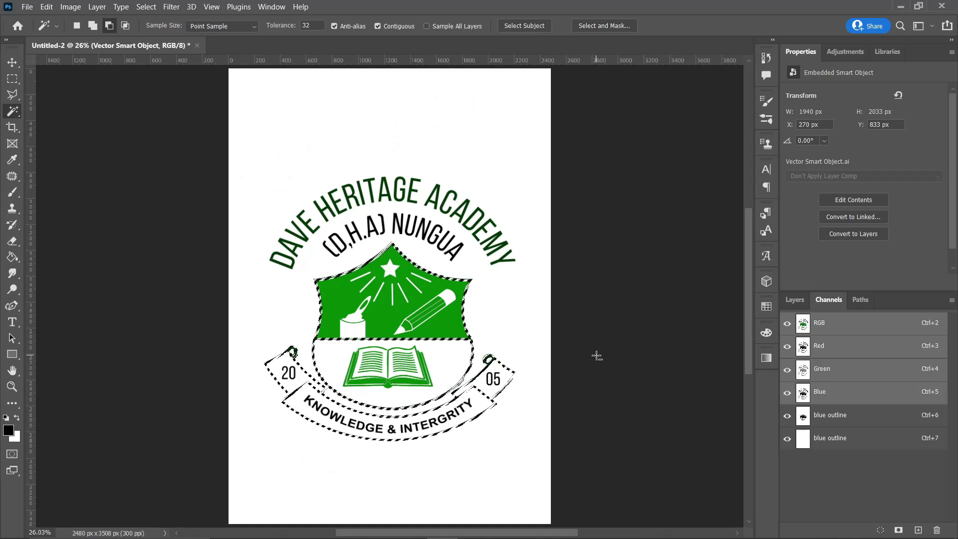
pyautogui.scroll(1, 437, 350)
pyautogui.scroll(2, 437, 350)
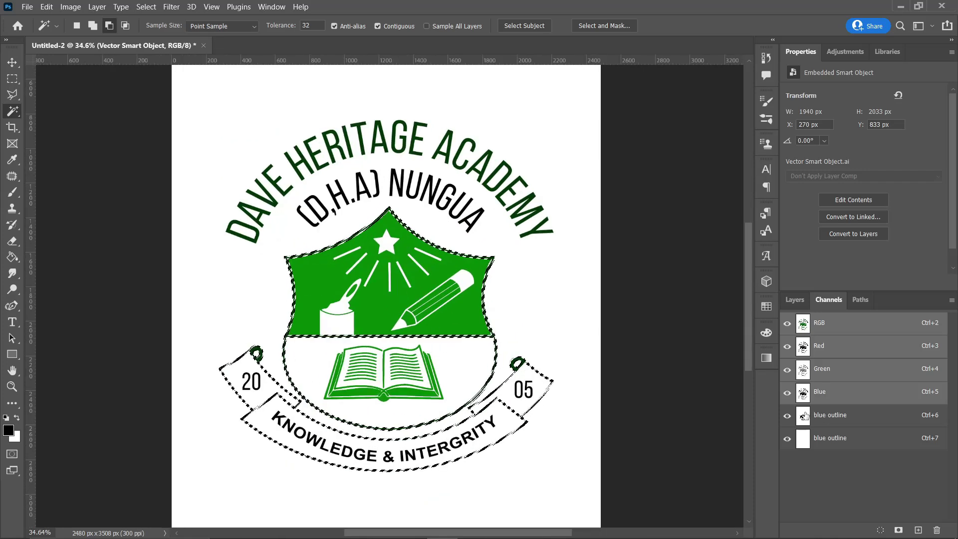
pyautogui.click(855, 442)
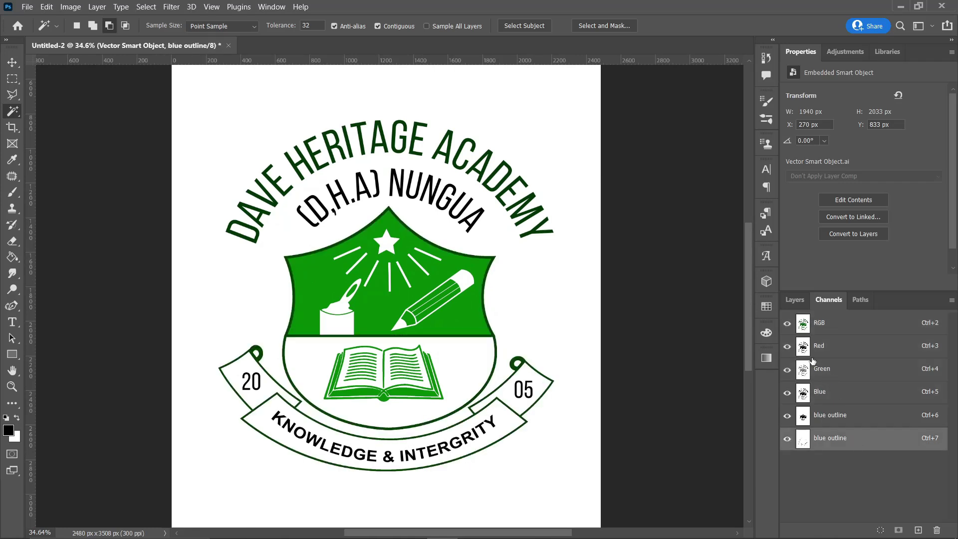
# Press Delete in the spot channel, then add a third dark-green 'blue outline' spot channel at 100% solidity.
pyautogui.press('Delete')
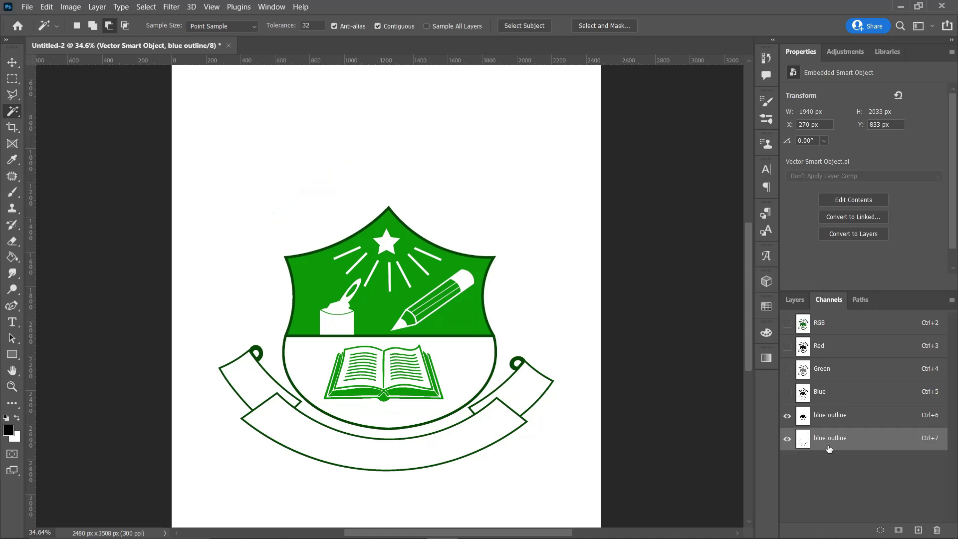
pyautogui.click(952, 300)
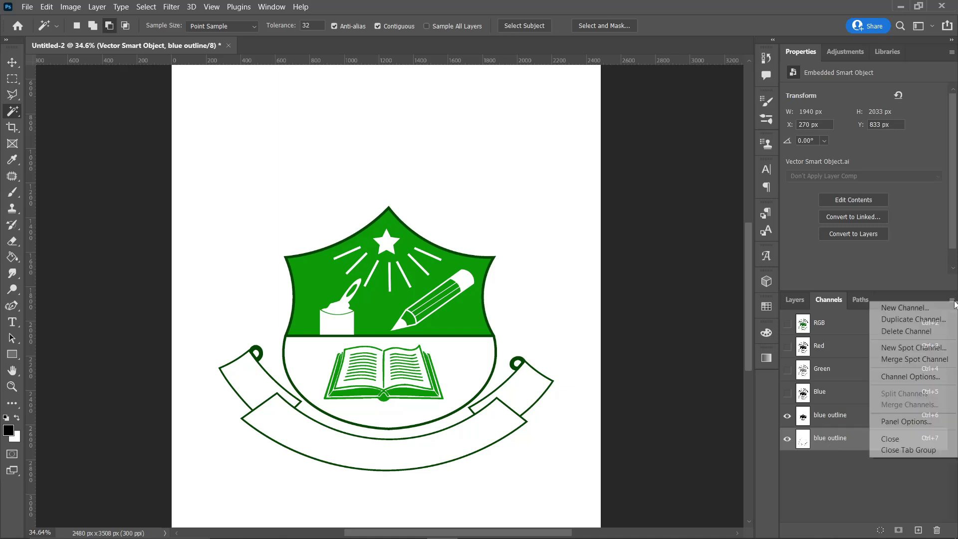
pyautogui.click(917, 349)
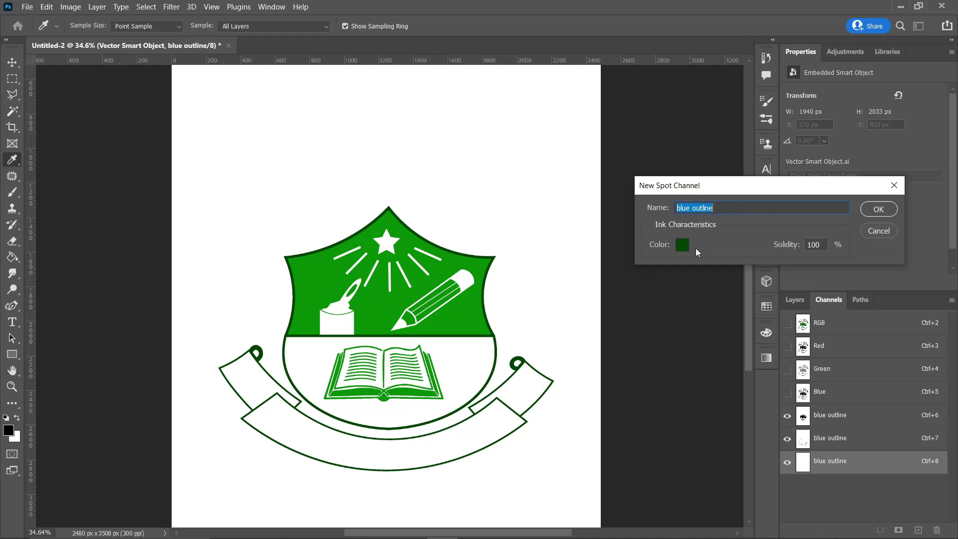
pyautogui.click(872, 211)
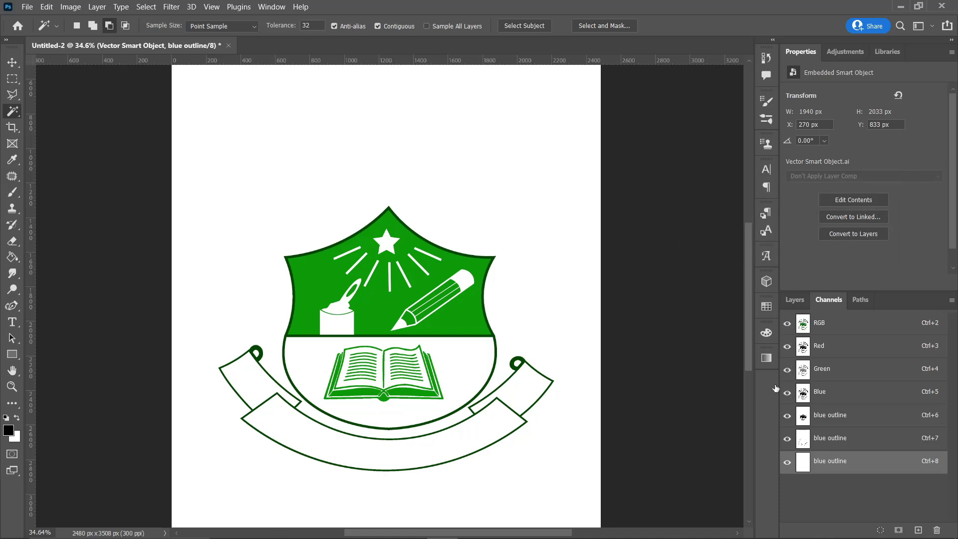
# On the RGB composite, Magic Wand-select every letter of DAVE and HERITAGE.
pyautogui.scroll(8, 276, 221)
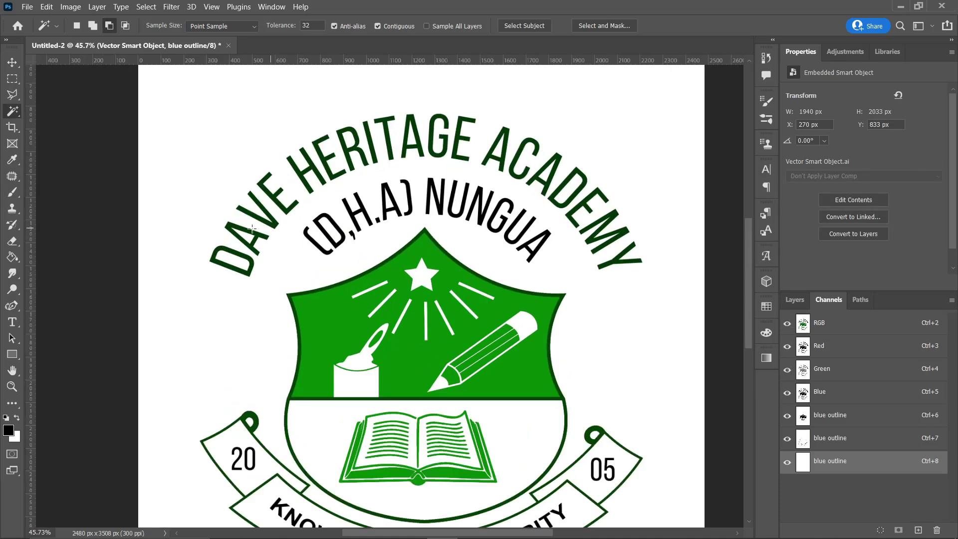
pyautogui.scroll(1, 259, 242)
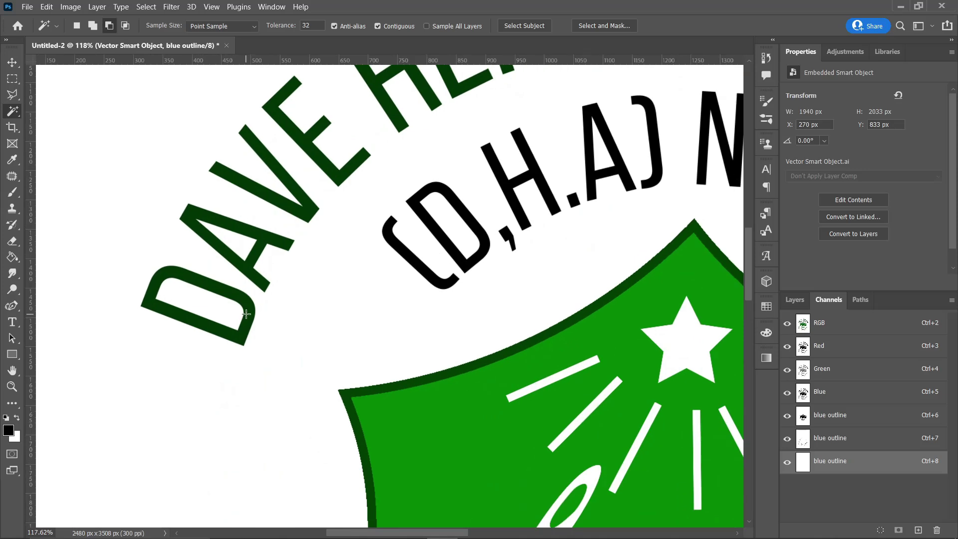
pyautogui.click(840, 325)
pyautogui.click(221, 256)
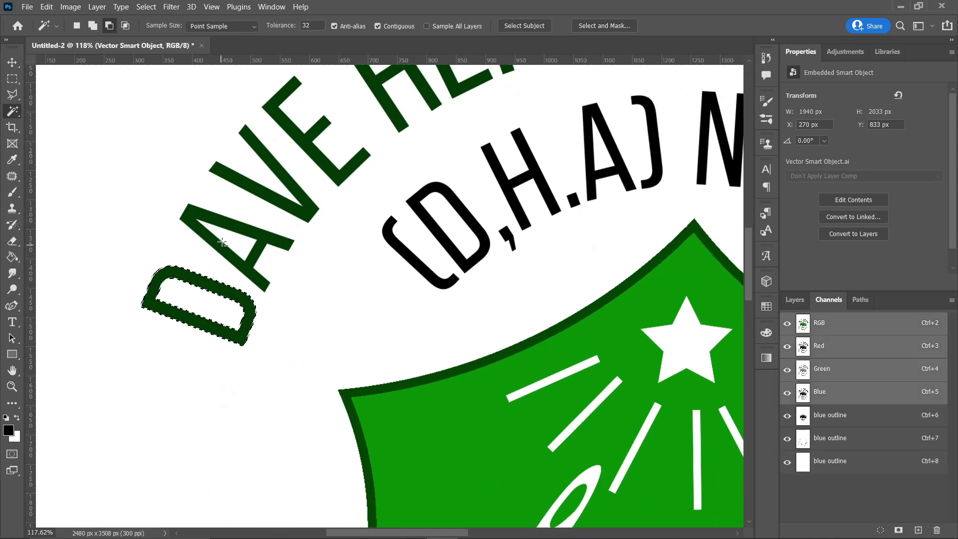
pyautogui.keyDown('shift'); pyautogui.click(243, 223); pyautogui.keyUp('shift')
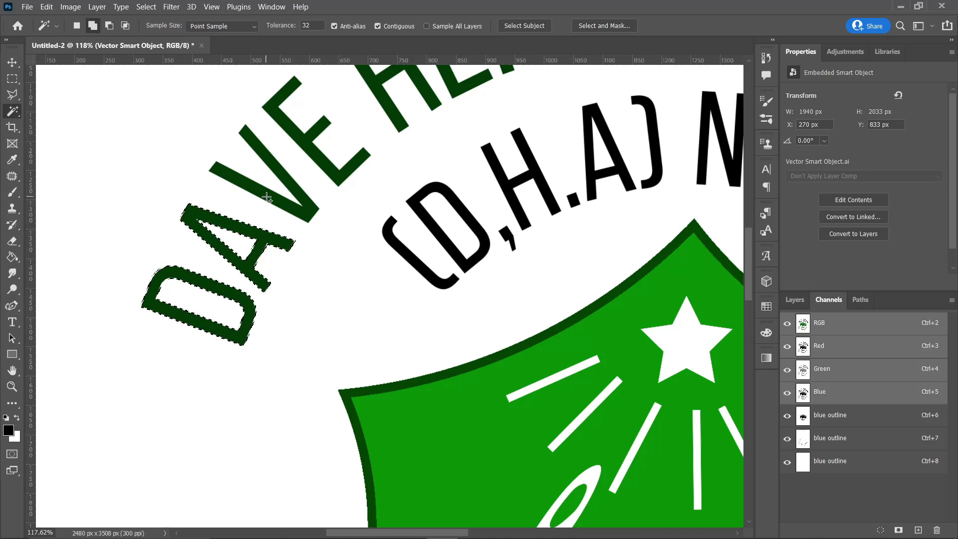
pyautogui.click(280, 173)
pyautogui.click(381, 92)
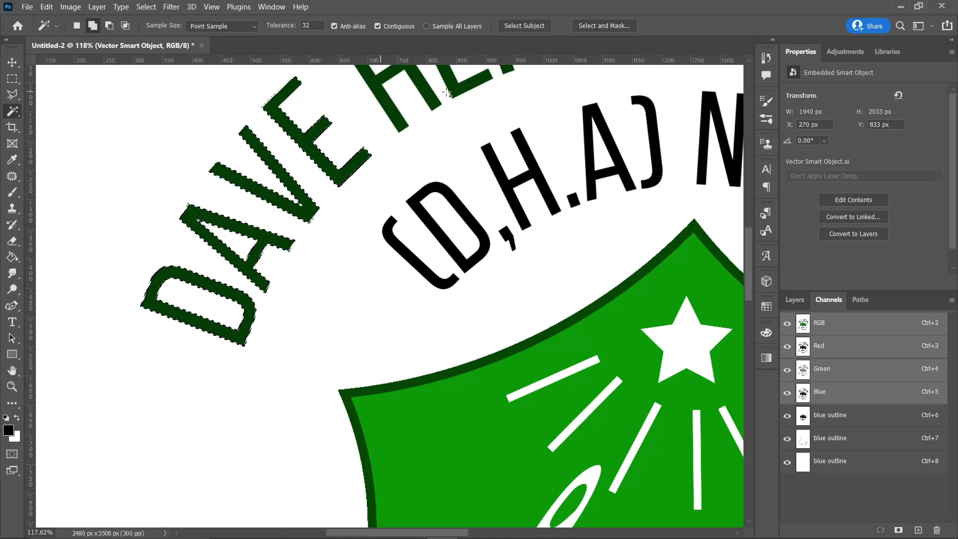
pyautogui.click(455, 90)
pyautogui.scroll(-3, 237, 212)
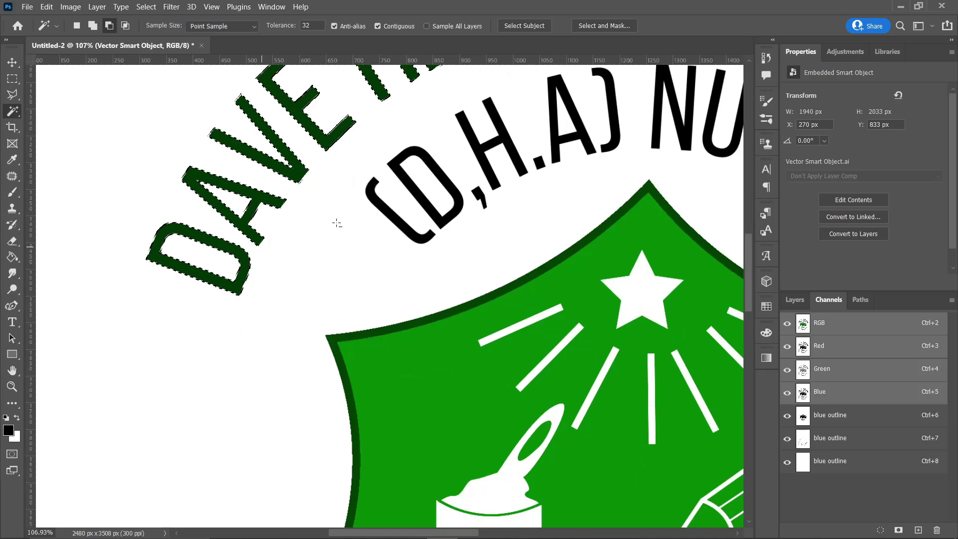
pyautogui.scroll(2, 336, 214)
pyautogui.click(473, 150)
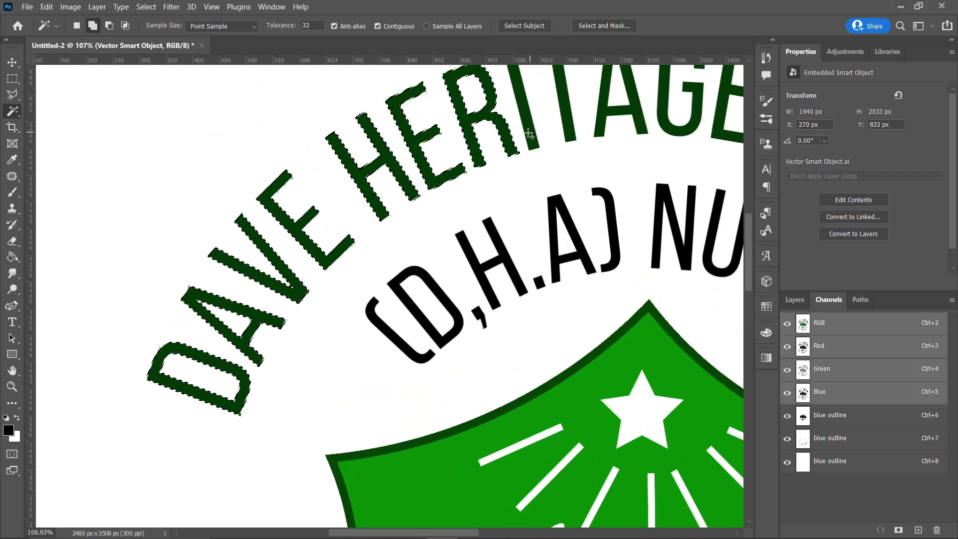
pyautogui.click(528, 134)
pyautogui.scroll(-3, 421, 241)
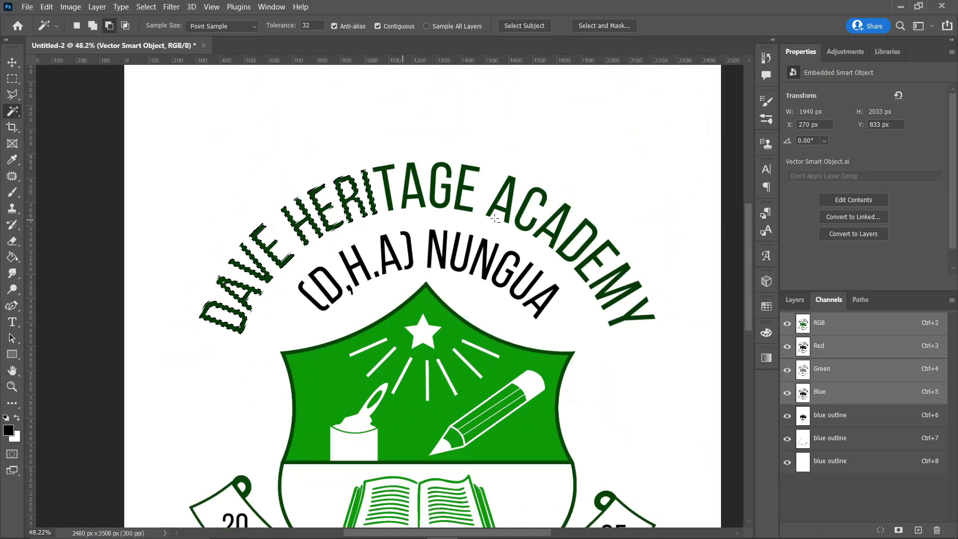
pyautogui.scroll(3, 287, 191)
pyautogui.press('shift')
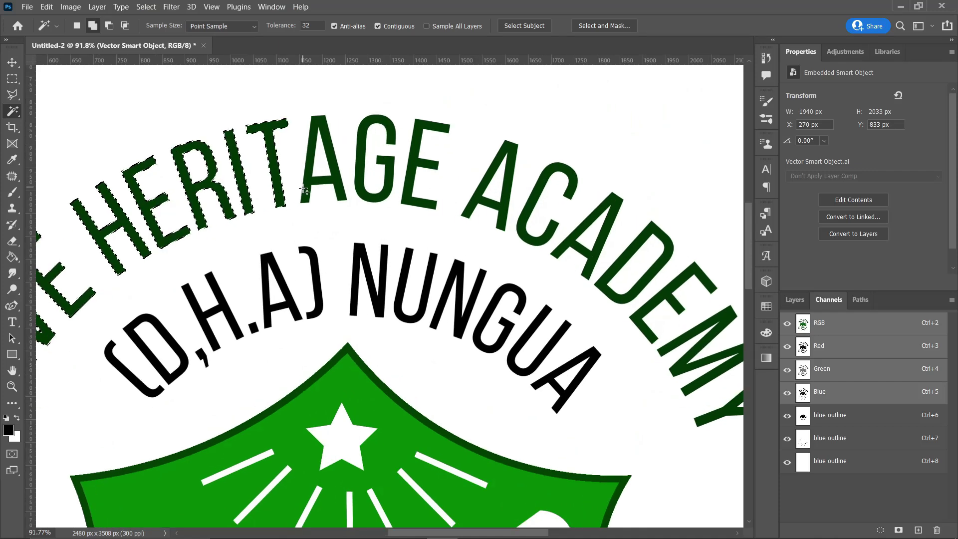
pyautogui.click(304, 190)
pyautogui.click(405, 191)
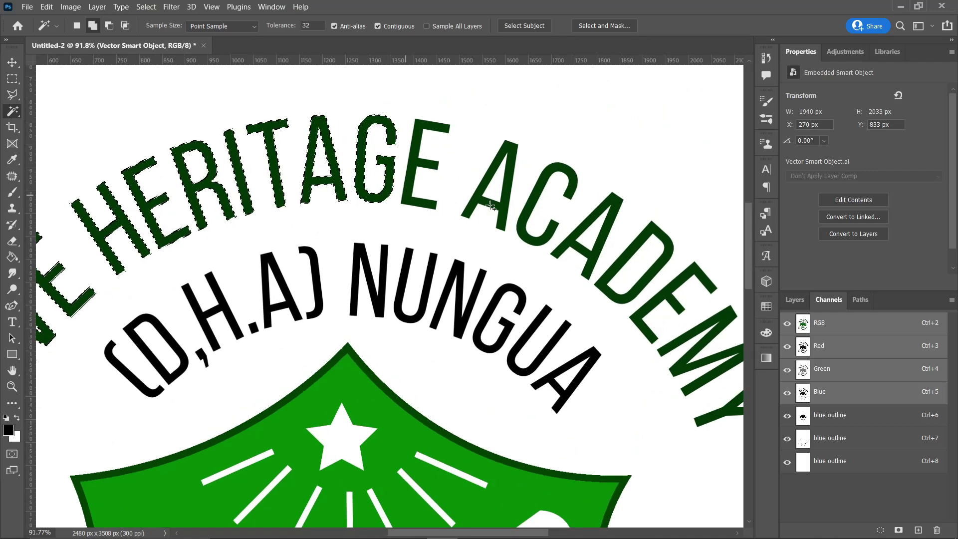
# Add each letter of ACADEMY to the lettering selection.
pyautogui.click(487, 204)
pyautogui.click(520, 221)
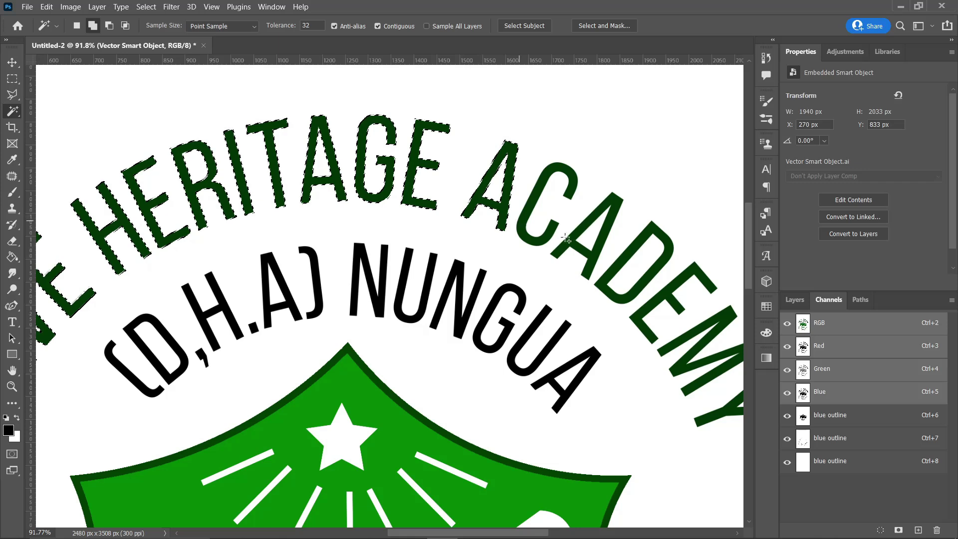
pyautogui.click(594, 234)
pyautogui.click(620, 261)
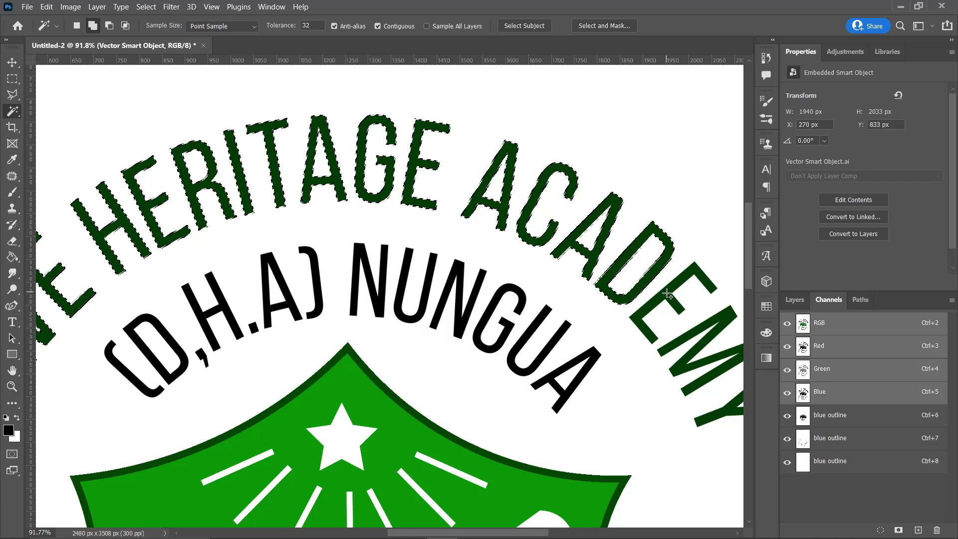
pyautogui.click(715, 322)
pyautogui.scroll(-5, 490, 271)
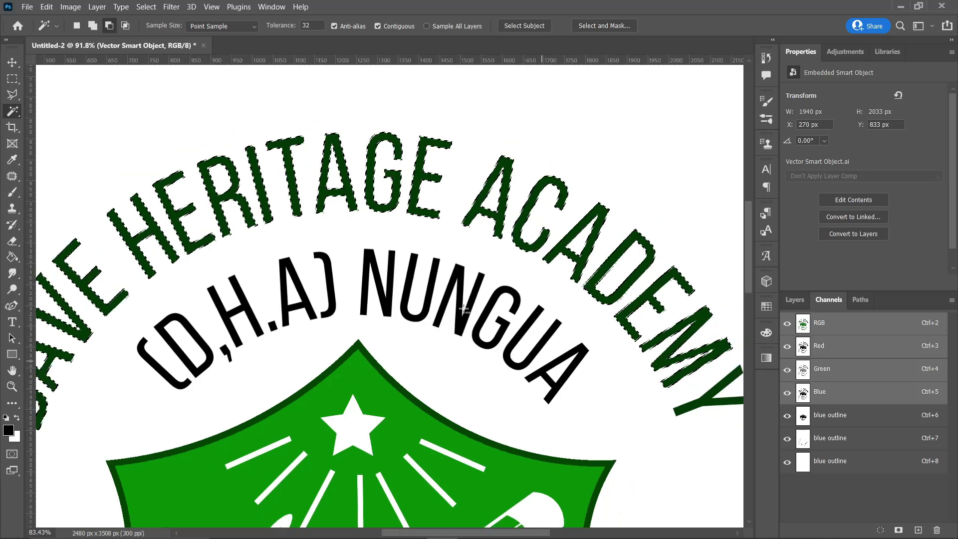
pyautogui.scroll(6, 621, 330)
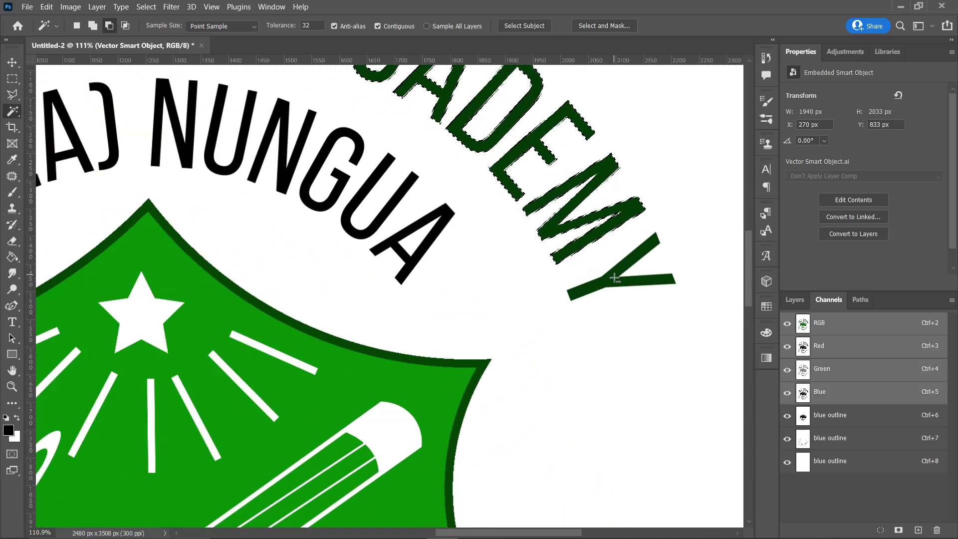
pyautogui.keyDown('shift'); pyautogui.click(614, 280); pyautogui.keyUp('shift')
# Add the letters of NUNGUA and the closing bracket to the selection.
pyautogui.keyDown('shift'); pyautogui.click(448, 217); pyautogui.keyUp('shift')
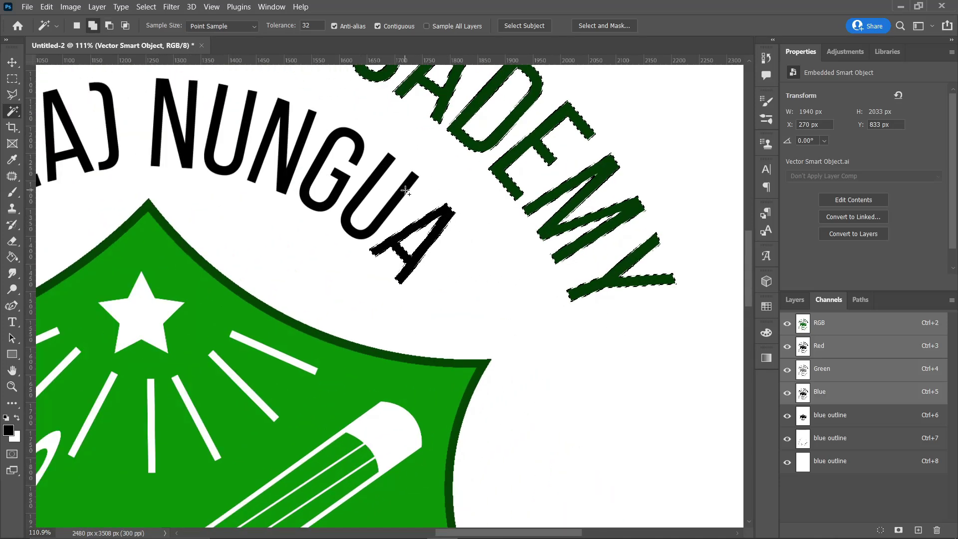
pyautogui.keyDown('shift'); pyautogui.click(372, 183); pyautogui.keyUp('shift')
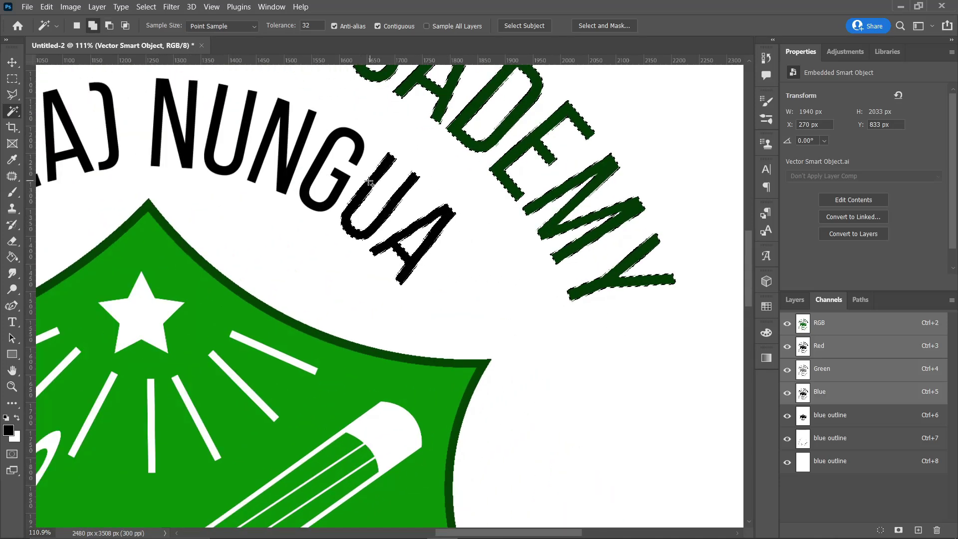
pyautogui.keyDown('shift'); pyautogui.click(295, 156); pyautogui.keyUp('shift')
pyautogui.keyDown('shift'); pyautogui.click(243, 147); pyautogui.keyUp('shift')
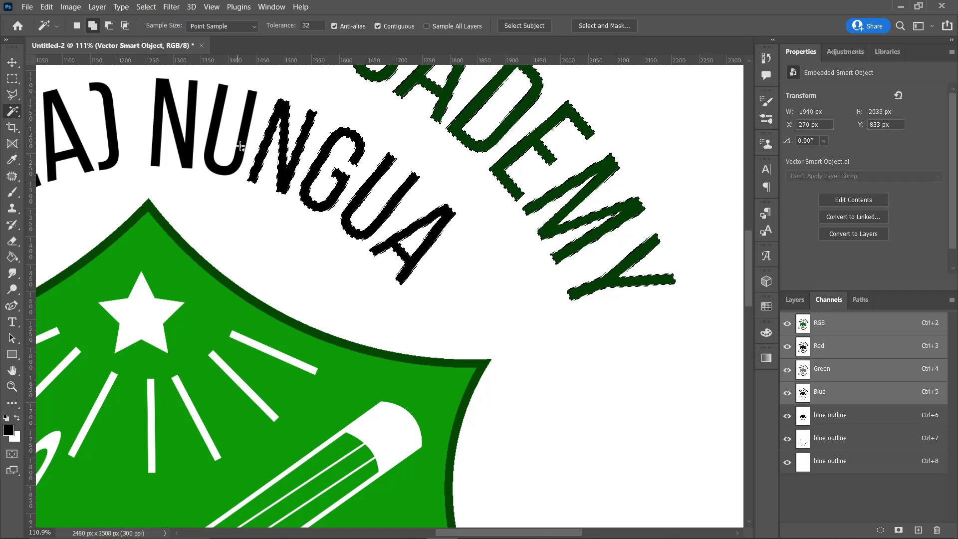
pyautogui.keyDown('shift'); pyautogui.click(185, 150); pyautogui.keyUp('shift')
pyautogui.keyDown('shift'); pyautogui.click(113, 147); pyautogui.keyUp('shift')
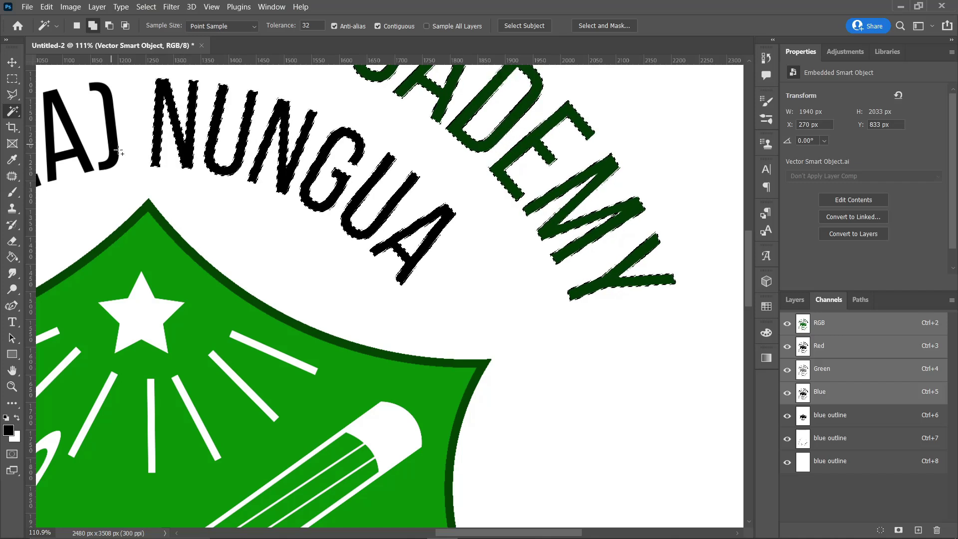
pyautogui.scroll(-2, 361, 255)
pyautogui.scroll(2, 85, 237)
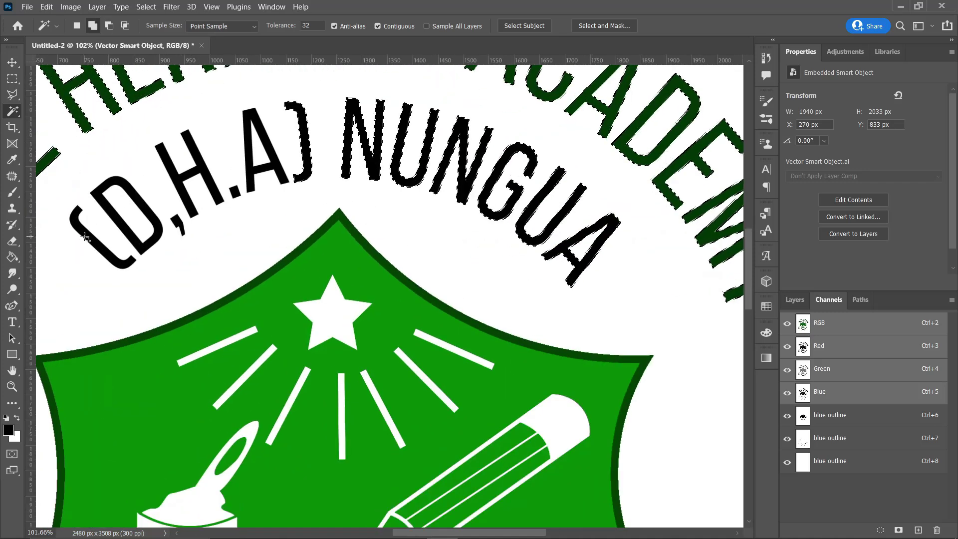
# Add the remaining characters of (D,H.A) to the selection.
pyautogui.keyDown('shift'); pyautogui.click(106, 211); pyautogui.keyUp('shift')
pyautogui.keyDown('shift'); pyautogui.click(156, 205); pyautogui.keyUp('shift')
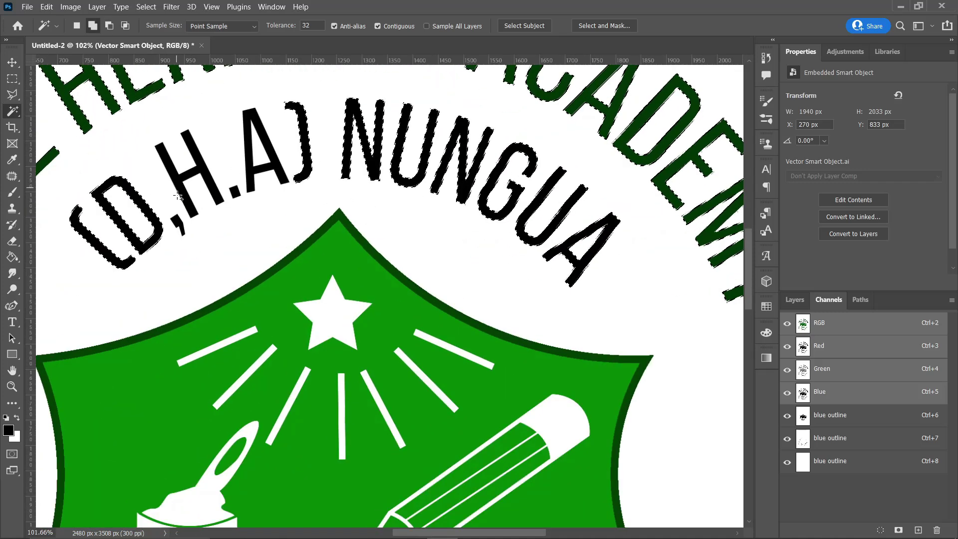
pyautogui.keyDown('shift'); pyautogui.click(181, 226); pyautogui.keyUp('shift')
pyautogui.keyDown('shift'); pyautogui.click(172, 164); pyautogui.keyUp('shift')
pyautogui.keyDown('shift'); pyautogui.click(235, 195); pyautogui.keyUp('shift')
pyautogui.keyDown('shift'); pyautogui.click(248, 170); pyautogui.keyUp('shift')
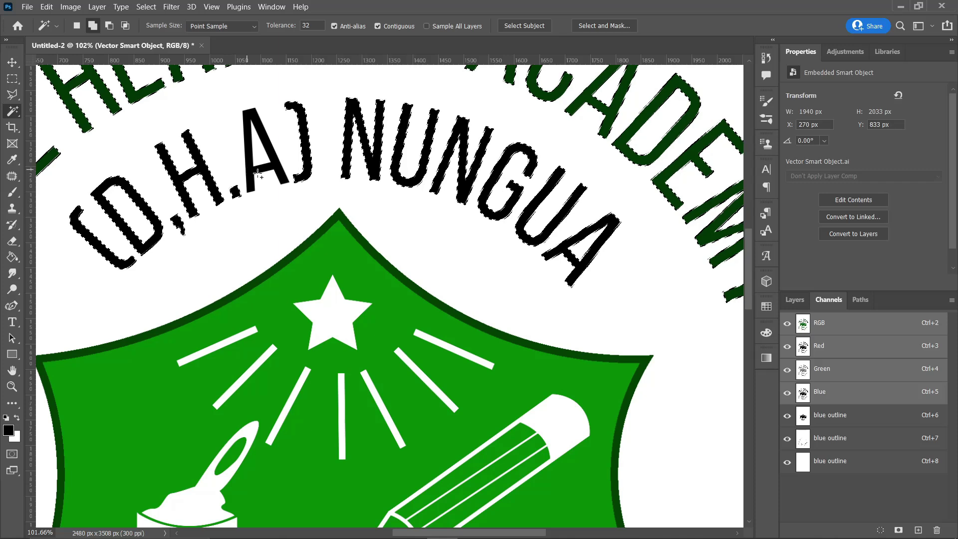
# Add every letter of KNOWLEDGE and the & to the selection.
pyautogui.scroll(-3, 382, 203)
pyautogui.scroll(-1, 420, 443)
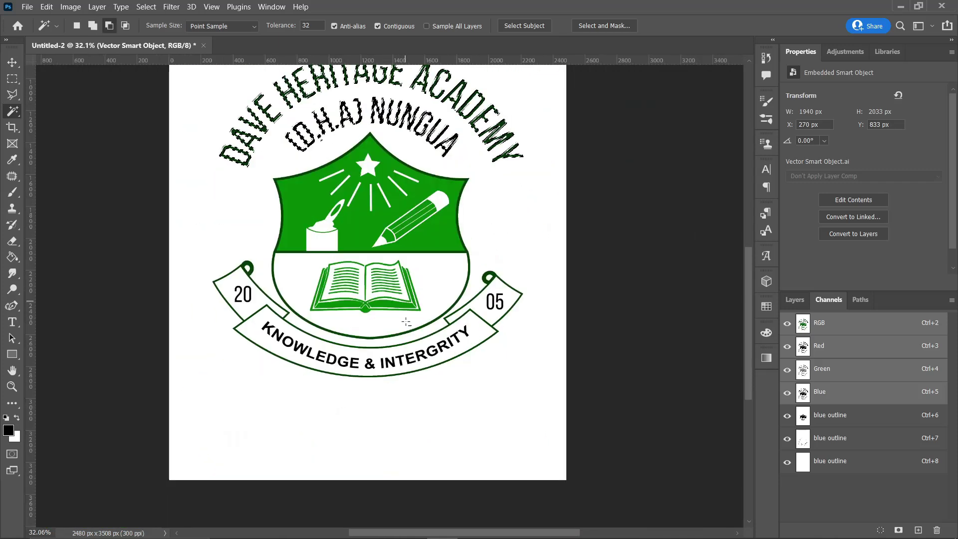
pyautogui.scroll(-2, 420, 443)
pyautogui.scroll(3, 429, 440)
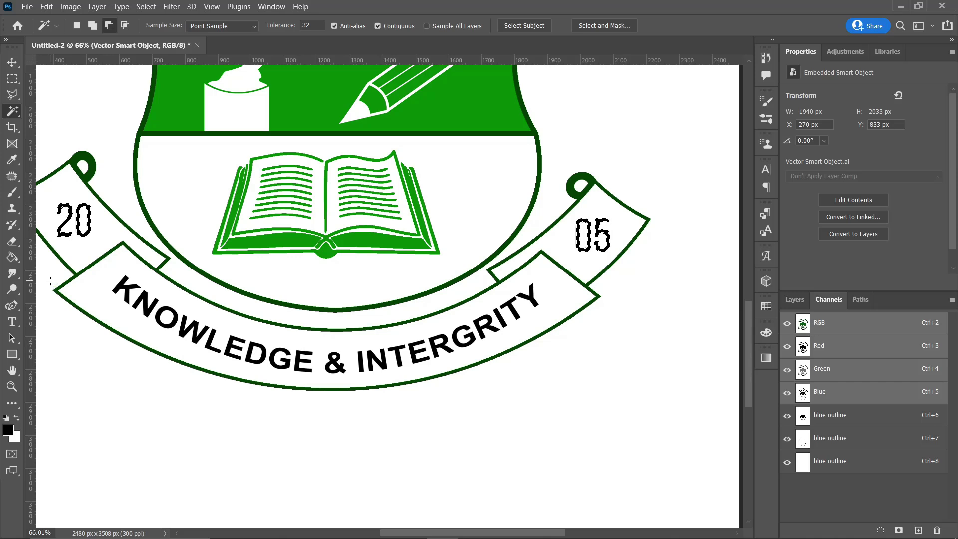
pyautogui.scroll(1, 51, 281)
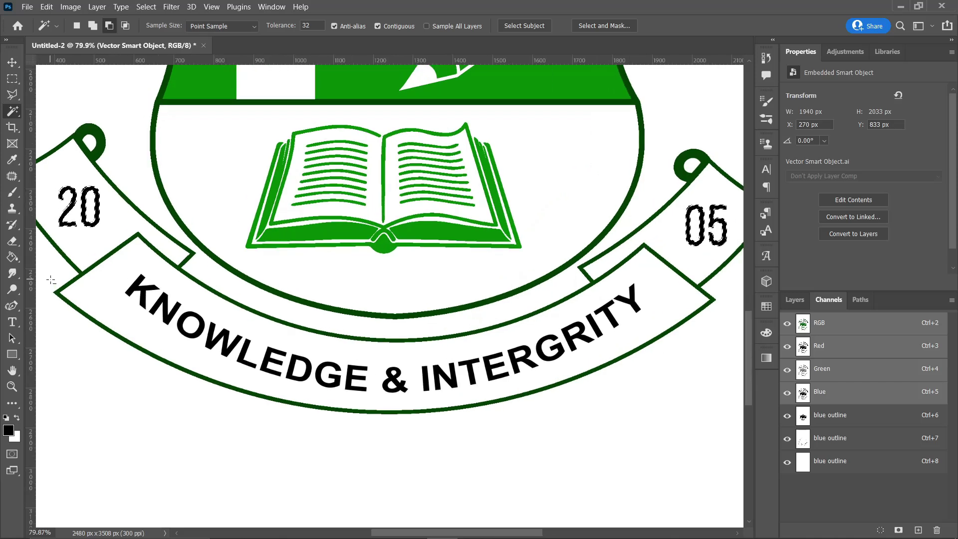
pyautogui.scroll(1, 144, 289)
pyautogui.keyDown('shift'); pyautogui.click(142, 302); pyautogui.keyUp('shift')
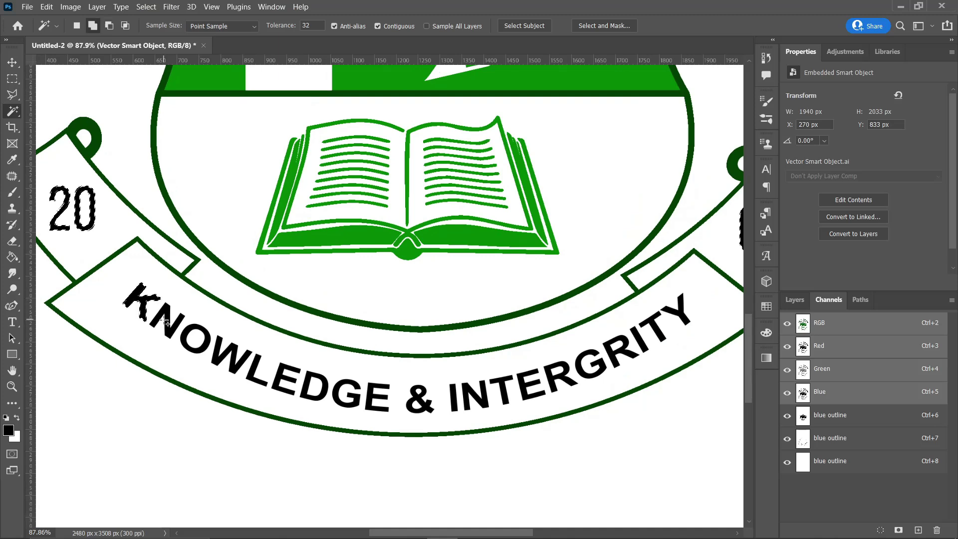
pyautogui.keyDown('shift'); pyautogui.click(173, 324); pyautogui.keyUp('shift')
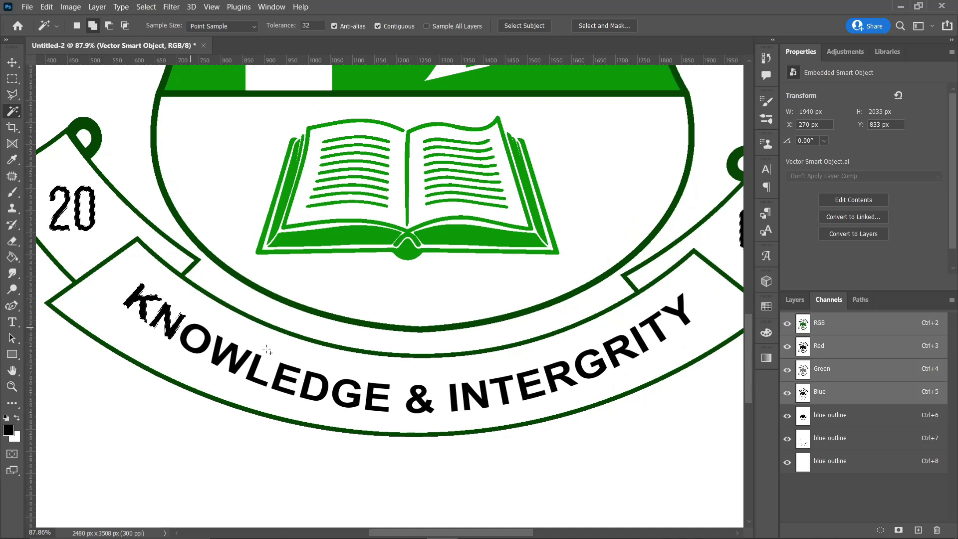
pyautogui.keyDown('shift'); pyautogui.click(204, 347); pyautogui.keyUp('shift')
pyautogui.keyDown('shift'); pyautogui.click(232, 357); pyautogui.keyUp('shift')
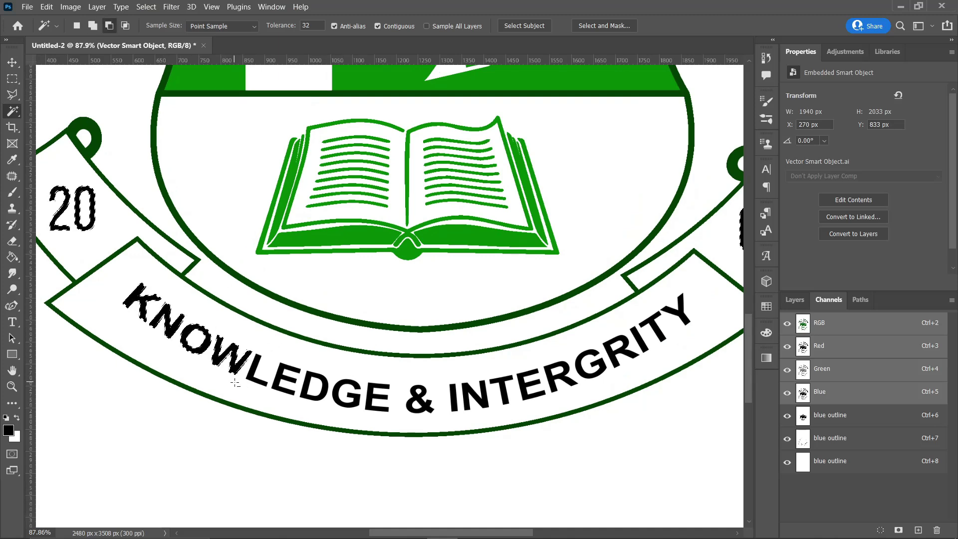
pyautogui.scroll(5, 241, 377)
pyautogui.keyDown('shift'); pyautogui.click(255, 374); pyautogui.keyUp('shift')
pyautogui.keyDown('shift'); pyautogui.click(304, 376); pyautogui.keyUp('shift')
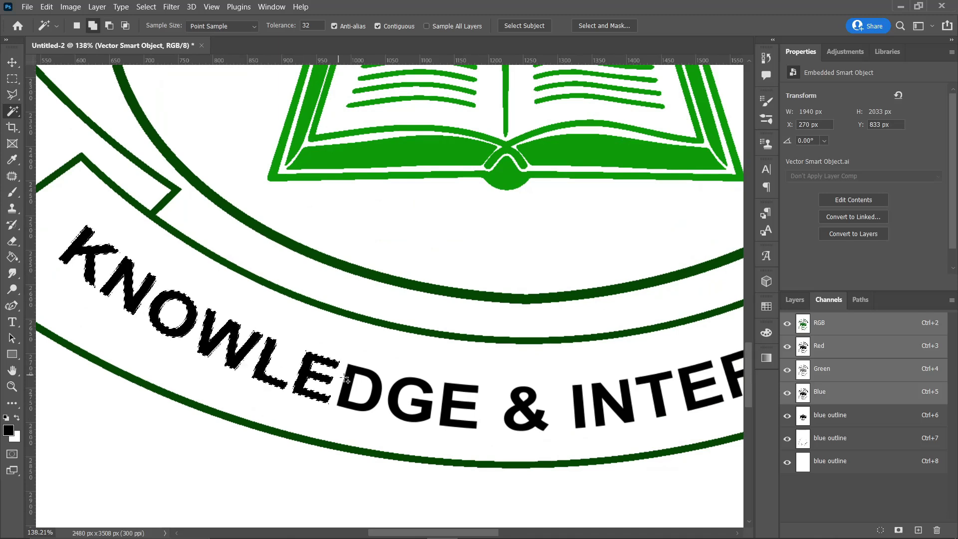
pyautogui.keyDown('shift'); pyautogui.click(357, 386); pyautogui.keyUp('shift')
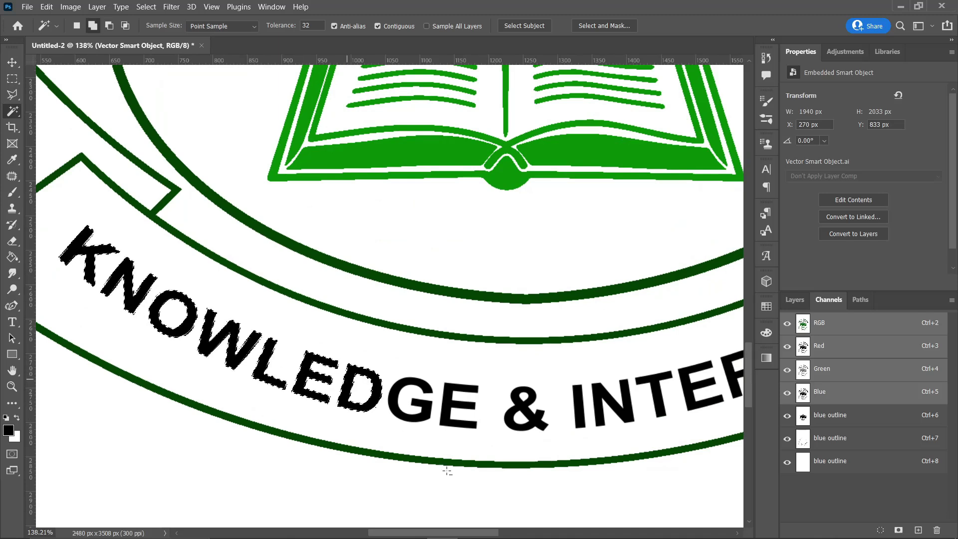
pyautogui.keyDown('shift'); pyautogui.click(444, 409); pyautogui.keyUp('shift')
pyautogui.keyDown('shift'); pyautogui.click(409, 399); pyautogui.keyUp('shift')
pyautogui.keyDown('shift'); pyautogui.click(527, 414); pyautogui.keyUp('shift')
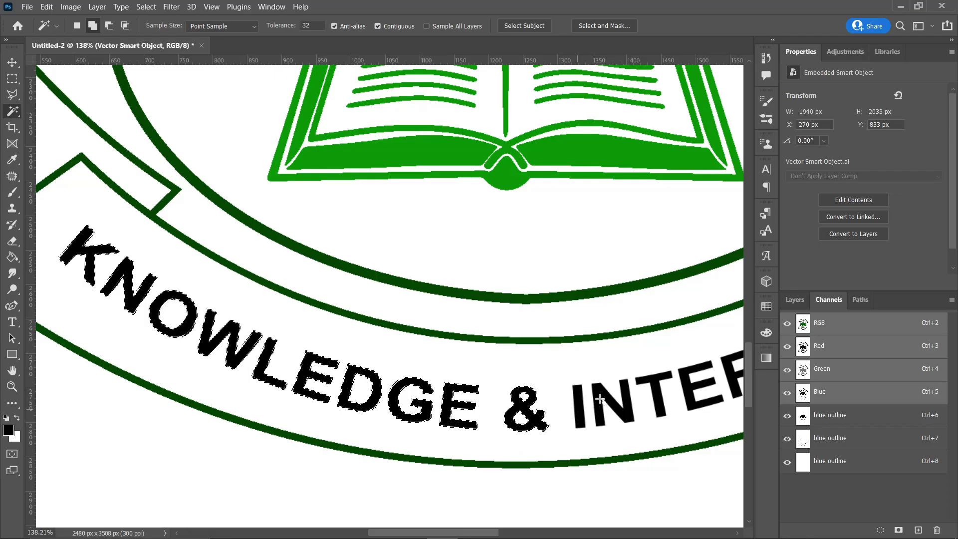
# Add the letters of INTERGRITY, then zoom out to check the whole crest.
pyautogui.scroll(-3, 440, 416)
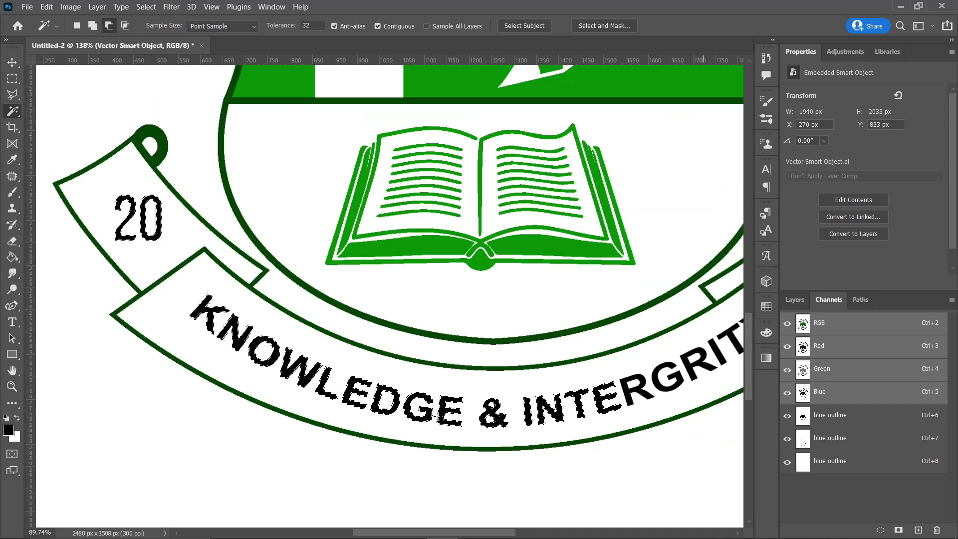
pyautogui.scroll(-3, 567, 396)
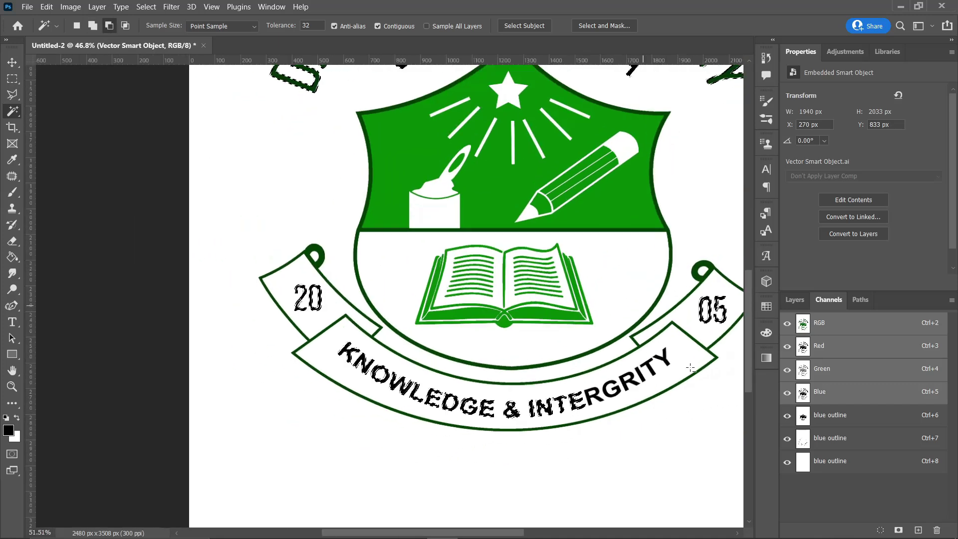
pyautogui.scroll(5, 482, 431)
pyautogui.keyDown('shift'); pyautogui.click(481, 430); pyautogui.keyUp('shift')
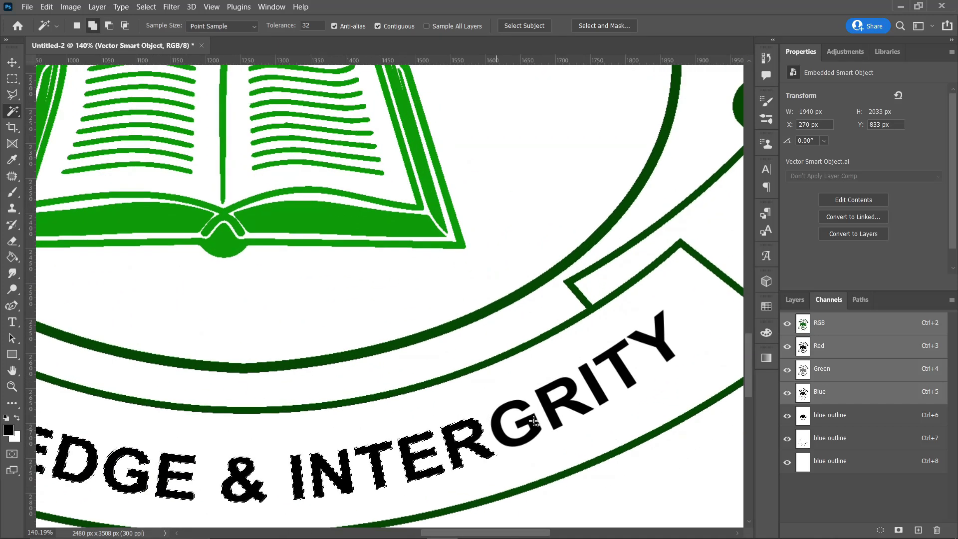
pyautogui.keyDown('shift'); pyautogui.click(521, 418); pyautogui.keyUp('shift')
pyautogui.keyDown('shift'); pyautogui.click(562, 400); pyautogui.keyUp('shift')
pyautogui.keyDown('shift'); pyautogui.click(598, 389); pyautogui.keyUp('shift')
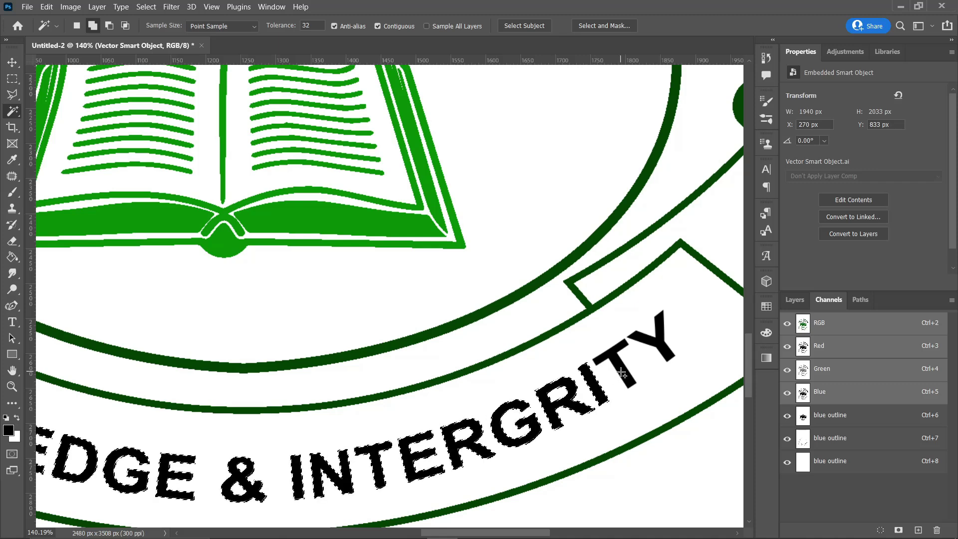
pyautogui.keyDown('shift'); pyautogui.click(622, 373); pyautogui.keyUp('shift')
pyautogui.keyDown('shift'); pyautogui.click(654, 348); pyautogui.keyUp('shift')
pyautogui.scroll(-1, 479, 375)
pyautogui.scroll(-4, 479, 375)
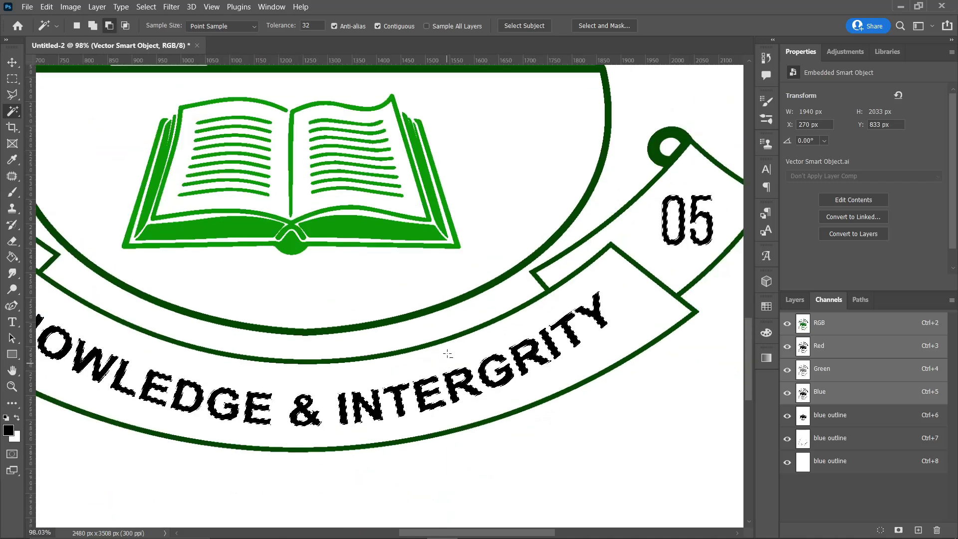
pyautogui.scroll(-4, 464, 362)
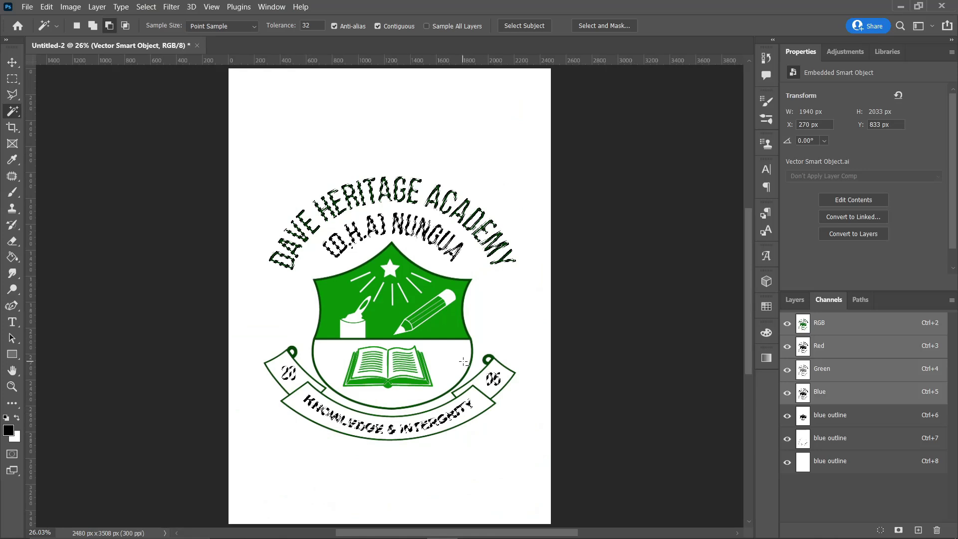
# Save the lettering selection into the third blue outline channel and hide the colour channels.
pyautogui.click(836, 468)
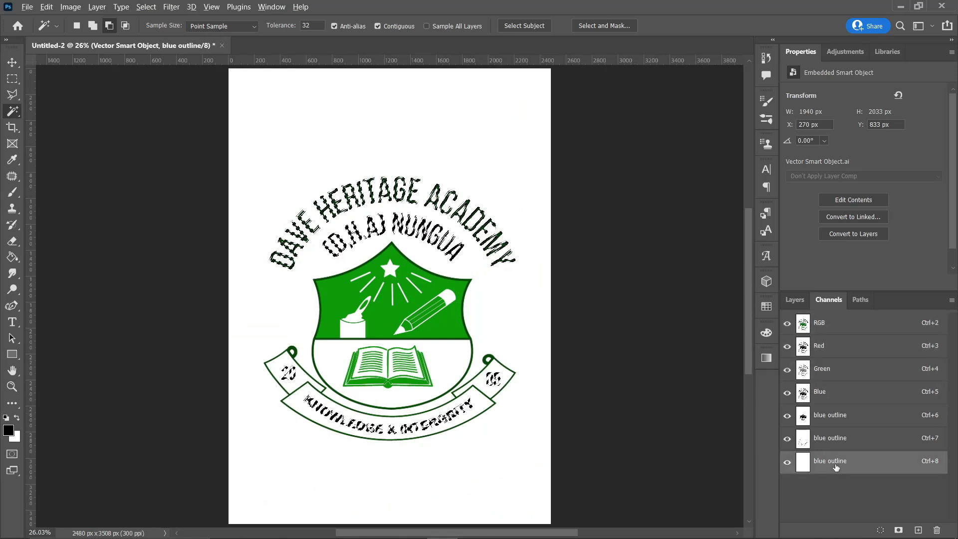
pyautogui.moveTo(836, 467); pyautogui.dragTo(846, 448)
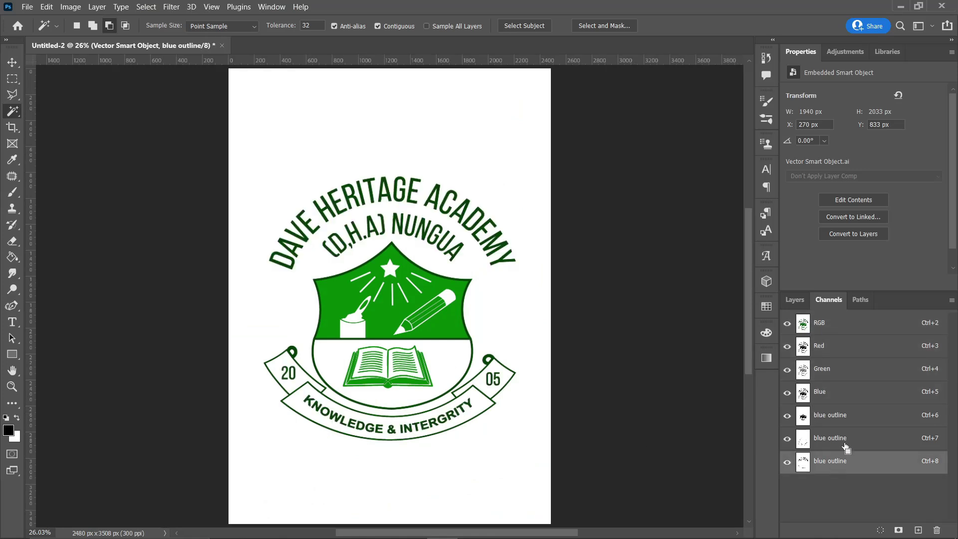
pyautogui.click(788, 324)
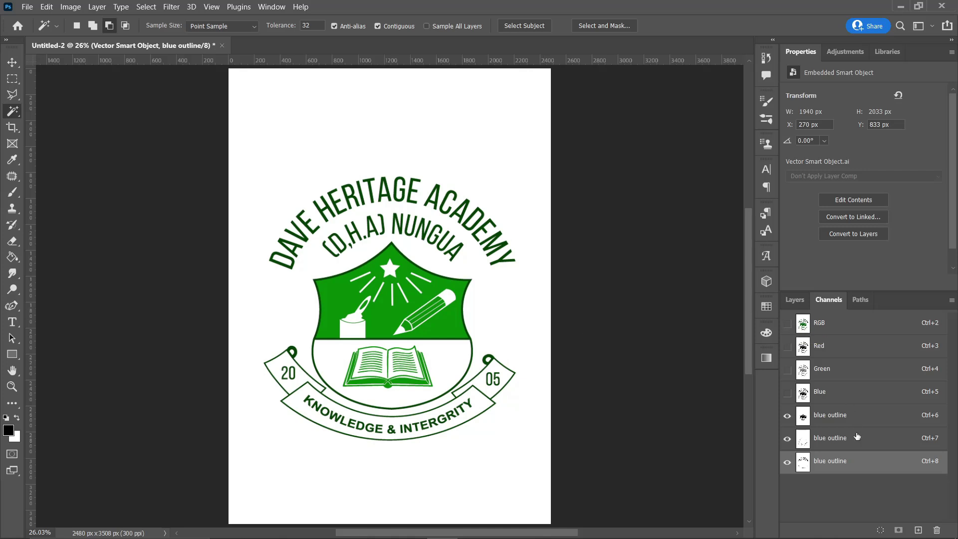
pyautogui.moveTo(763, 529)
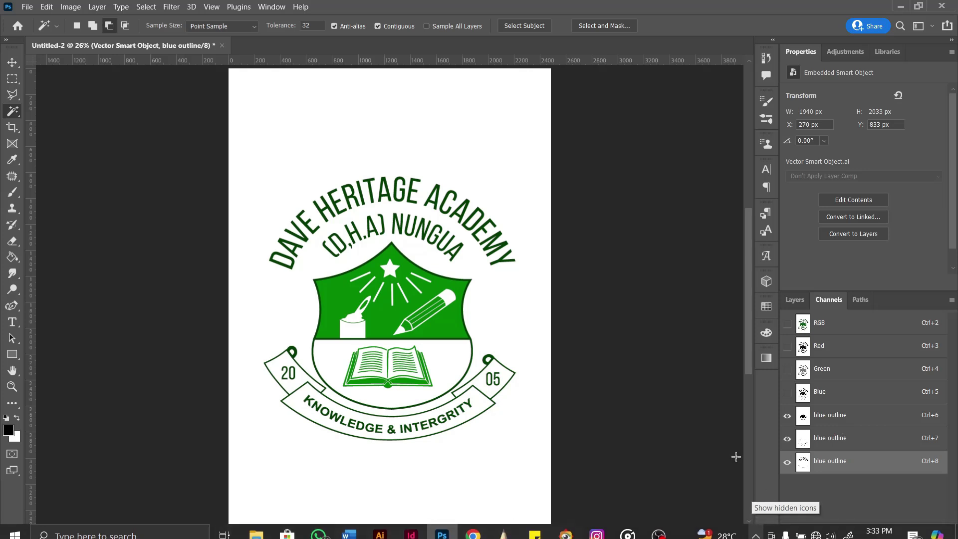
# Activate all three blue outline channels and toggle the first one's visibility to compare.
pyautogui.press('v')
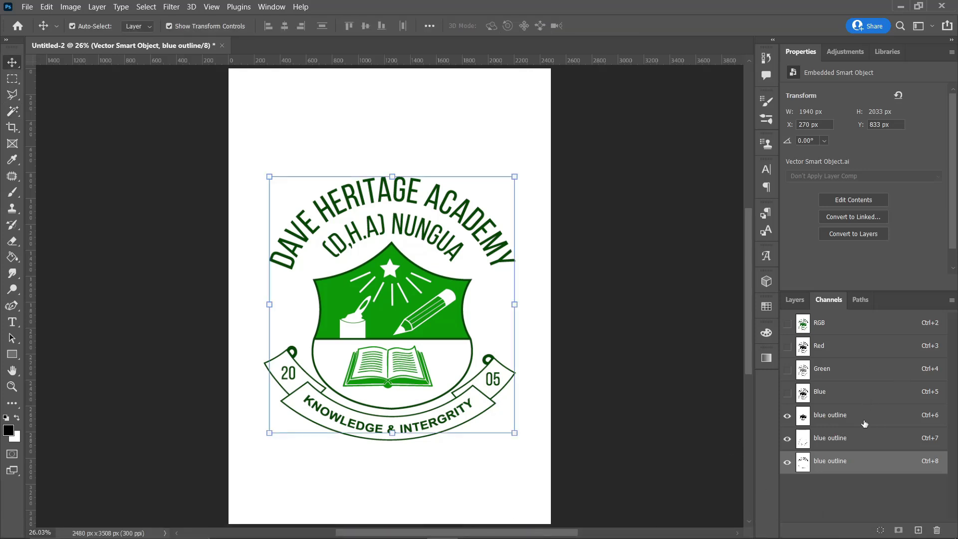
pyautogui.click(865, 423)
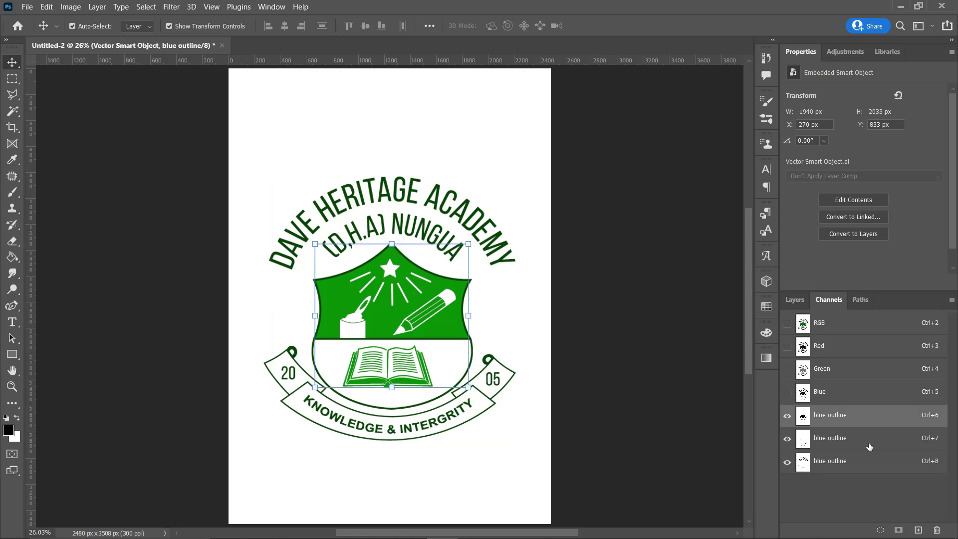
pyautogui.keyDown('shift'); pyautogui.click(869, 447); pyautogui.keyUp('shift')
pyautogui.keyDown('shift'); pyautogui.click(877, 457); pyautogui.keyUp('shift')
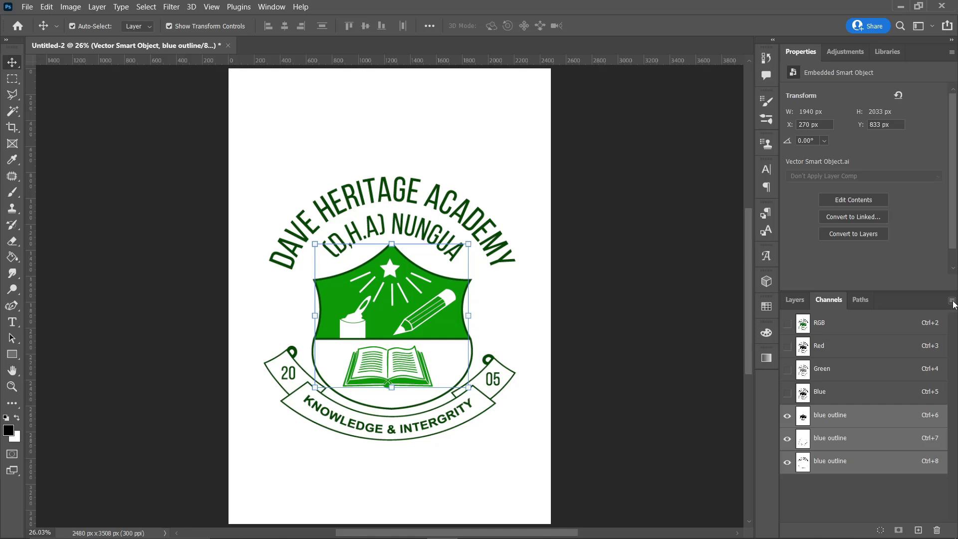
pyautogui.keyDown('shift'); pyautogui.click(877, 418); pyautogui.keyUp('shift')
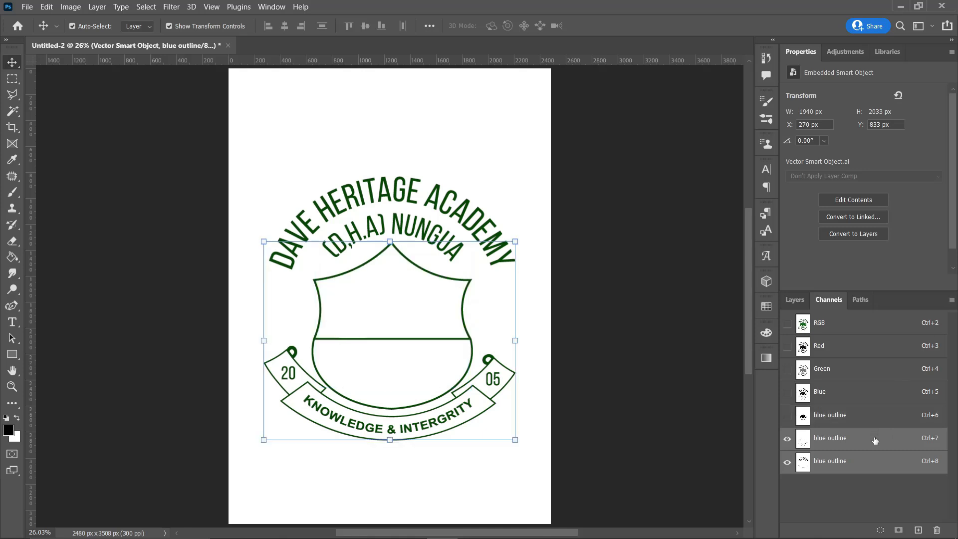
pyautogui.keyDown('shift'); pyautogui.click(873, 422); pyautogui.keyUp('shift')
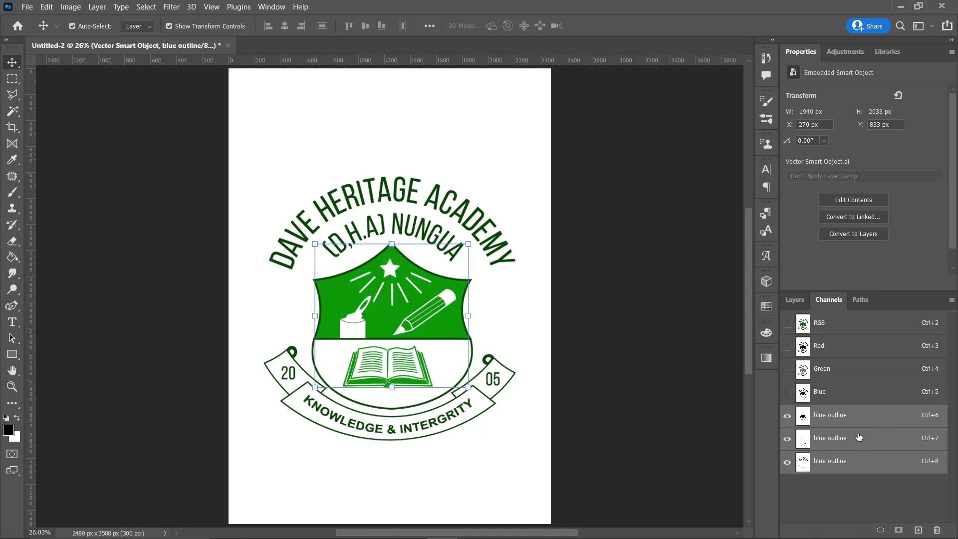
# Load the outline channels as a selection, then deselect and return to the RGB composite.
pyautogui.keyDown('ctrl'); pyautogui.click(862, 438); pyautogui.keyUp('ctrl')
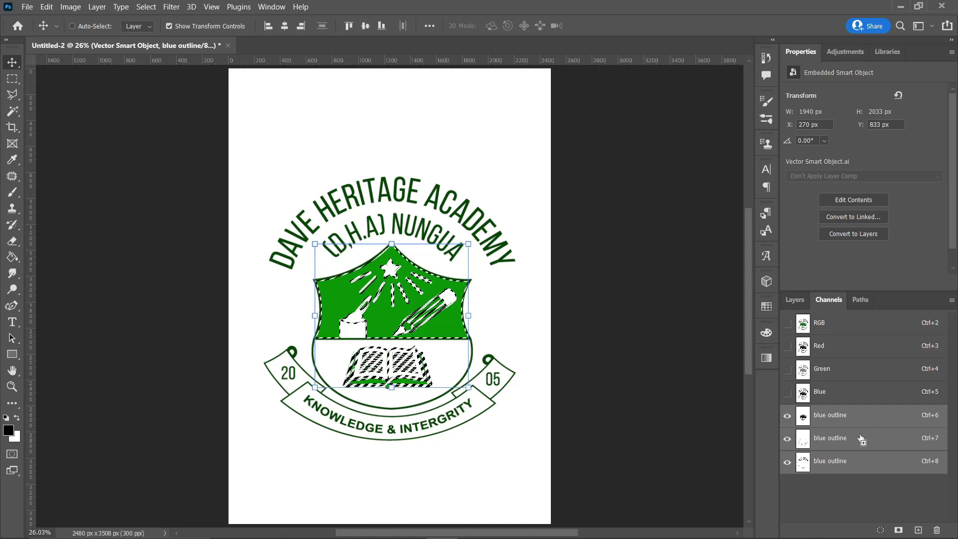
pyautogui.keyDown('ctrl'); pyautogui.keyDown('shift'); pyautogui.click(864, 462); pyautogui.keyUp('shift'); pyautogui.keyUp('ctrl')
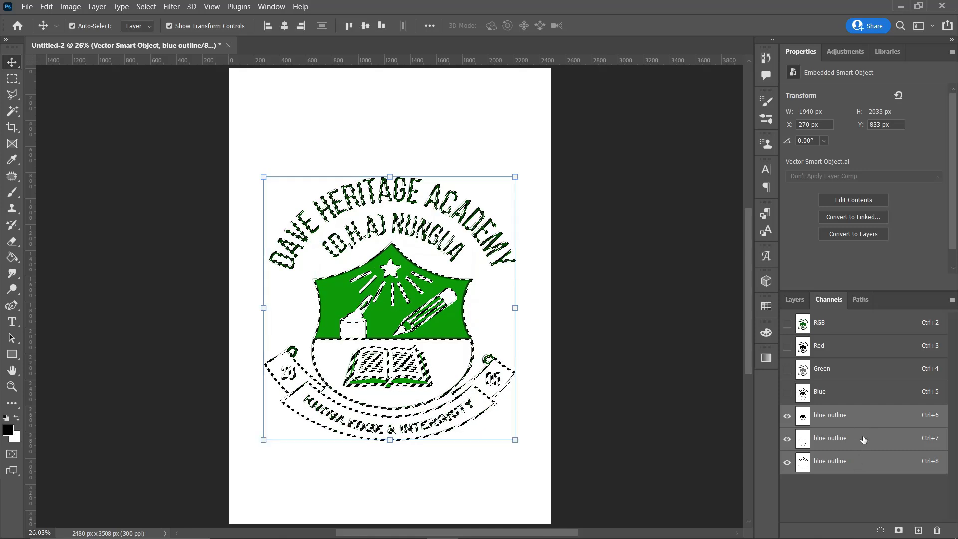
pyautogui.press('ctrl')
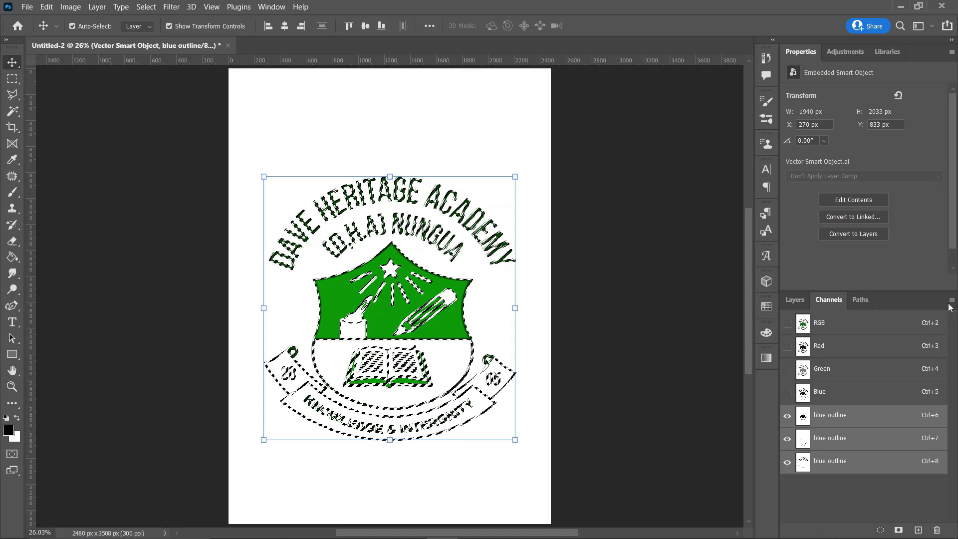
pyautogui.hotkey('ctrl', 'd')
pyautogui.click(802, 330)
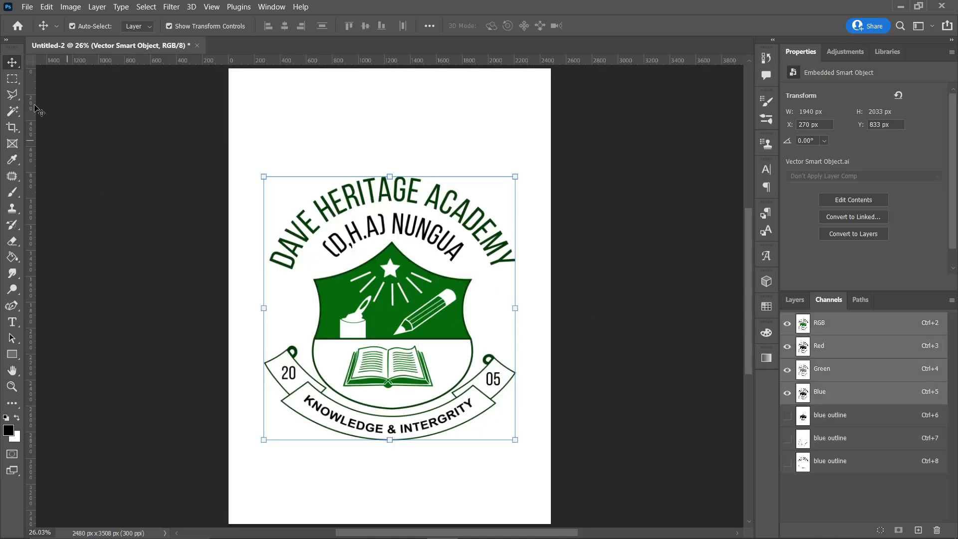
# Marquee-select a rectangle around the crest, then view only the third blue outline channel.
pyautogui.click(12, 78)
pyautogui.moveTo(242, 128); pyautogui.dragTo(547, 484)
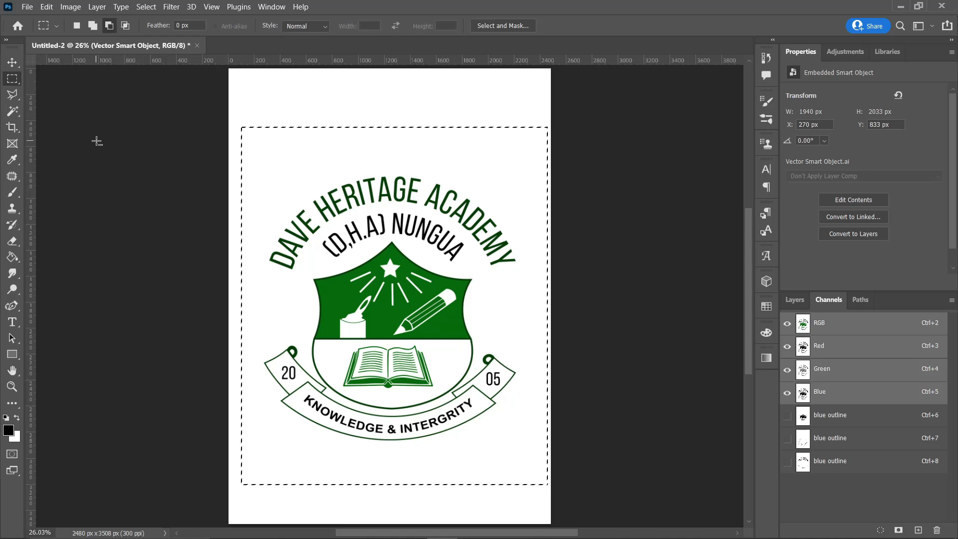
pyautogui.click(19, 109)
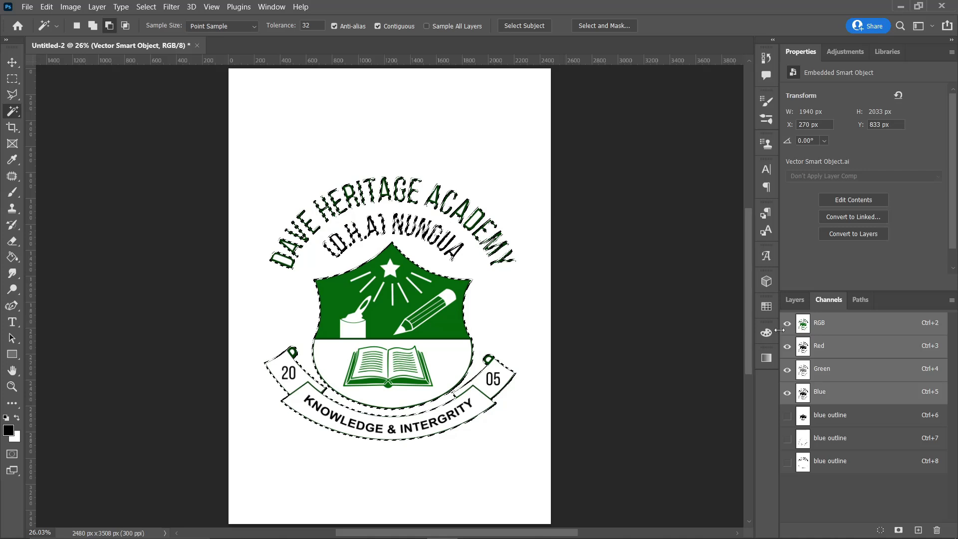
pyautogui.click(844, 462)
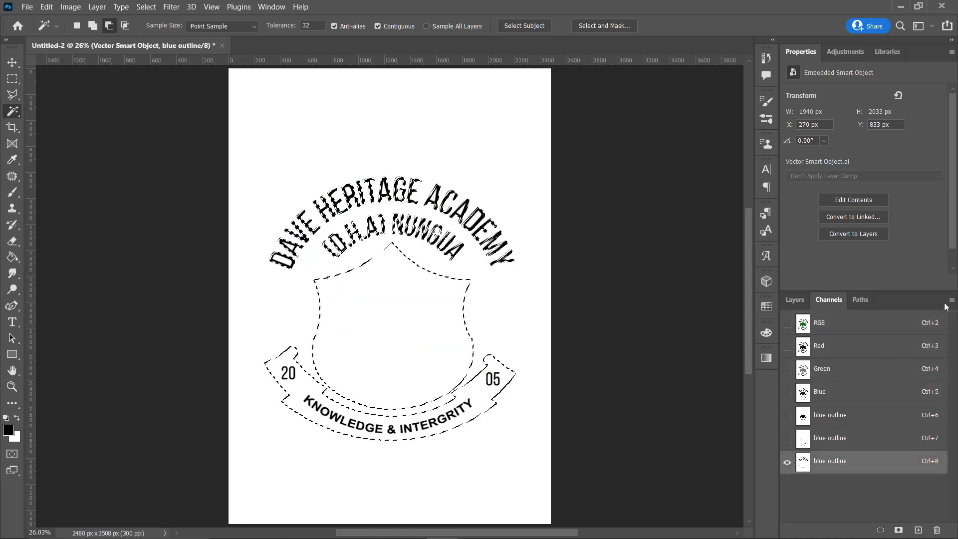
# Expand the selection outward by 50 pixels with Select > Modify > Expand.
pyautogui.click(146, 6)
pyautogui.moveTo(187, 190)
pyautogui.click(282, 207)
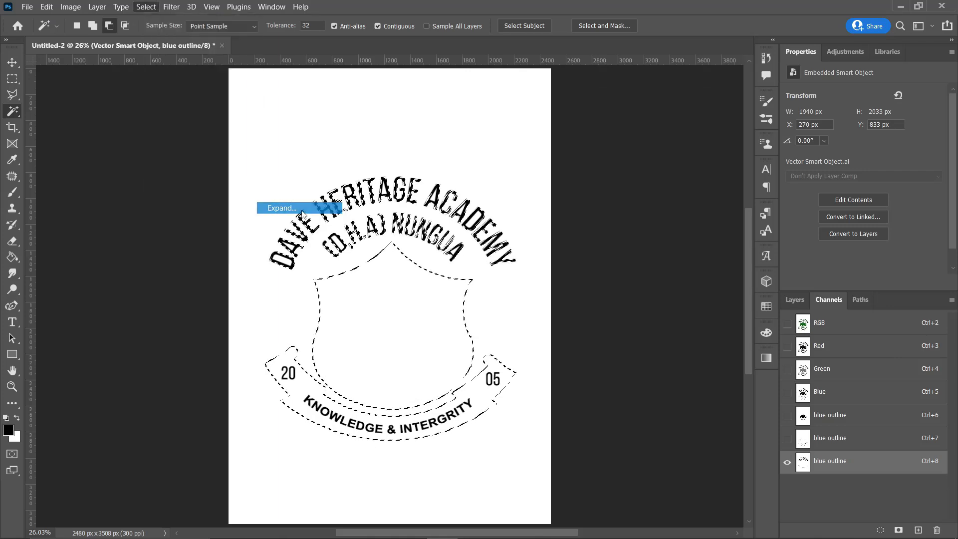
pyautogui.click(538, 170)
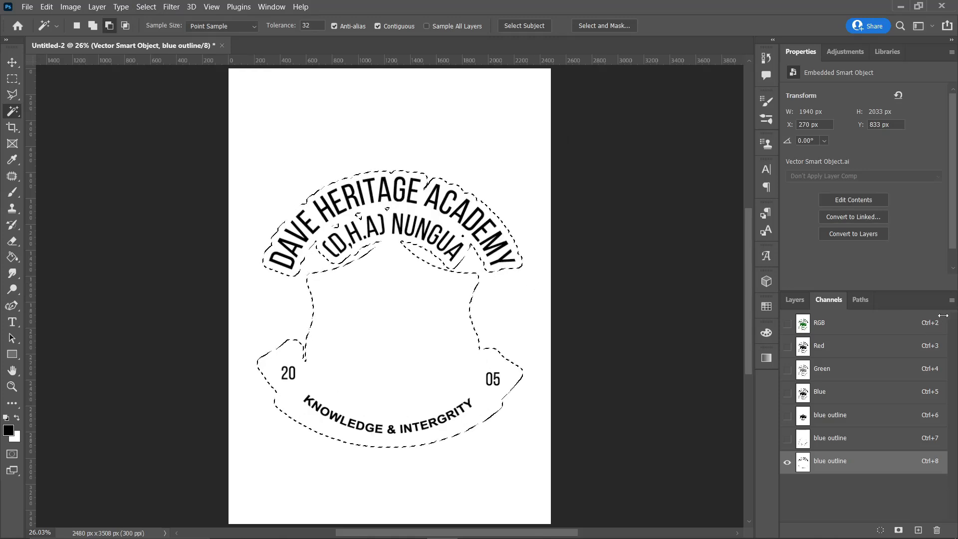
# Create a new light green spot channel from the expanded selection.
pyautogui.click(952, 300)
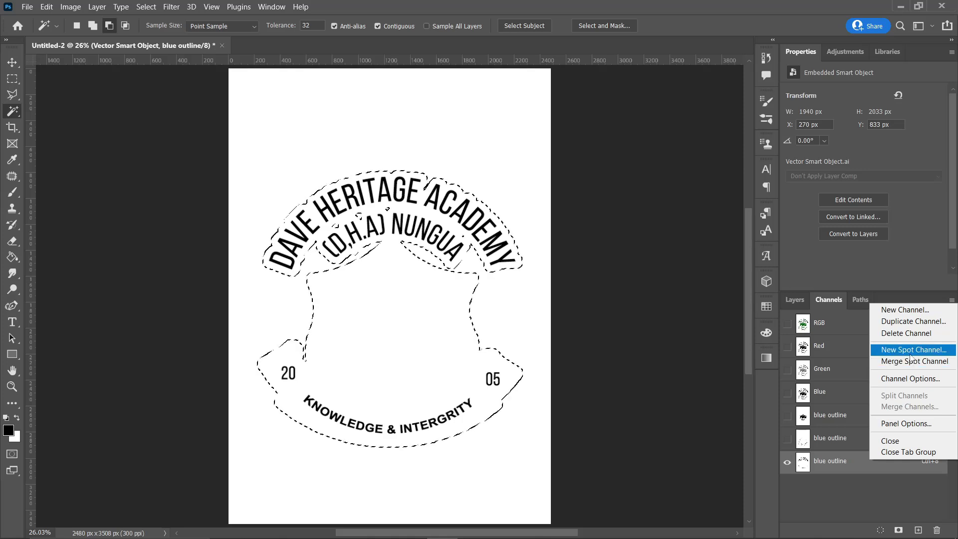
pyautogui.click(910, 352)
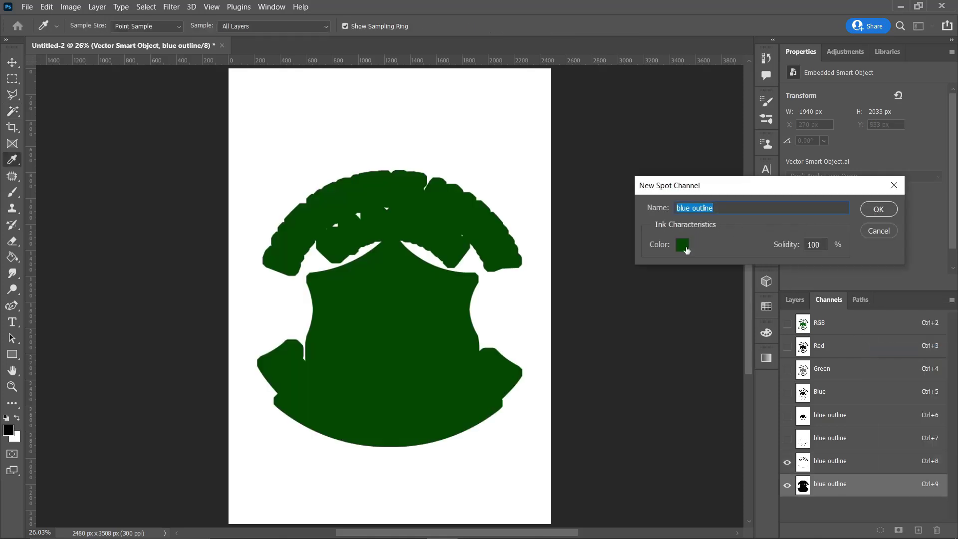
pyautogui.click(683, 245)
pyautogui.write('ffffff')
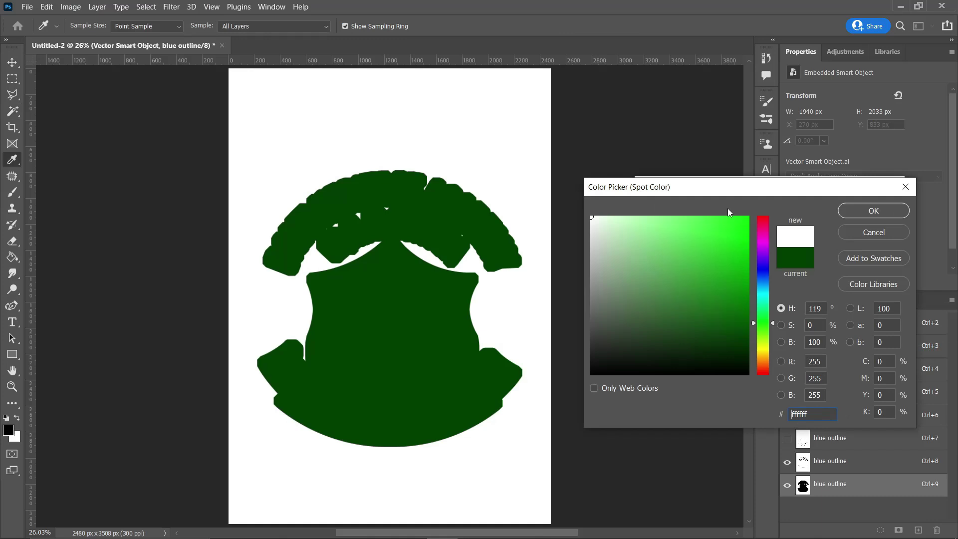
pyautogui.moveTo(671, 225); pyautogui.dragTo(671, 217)
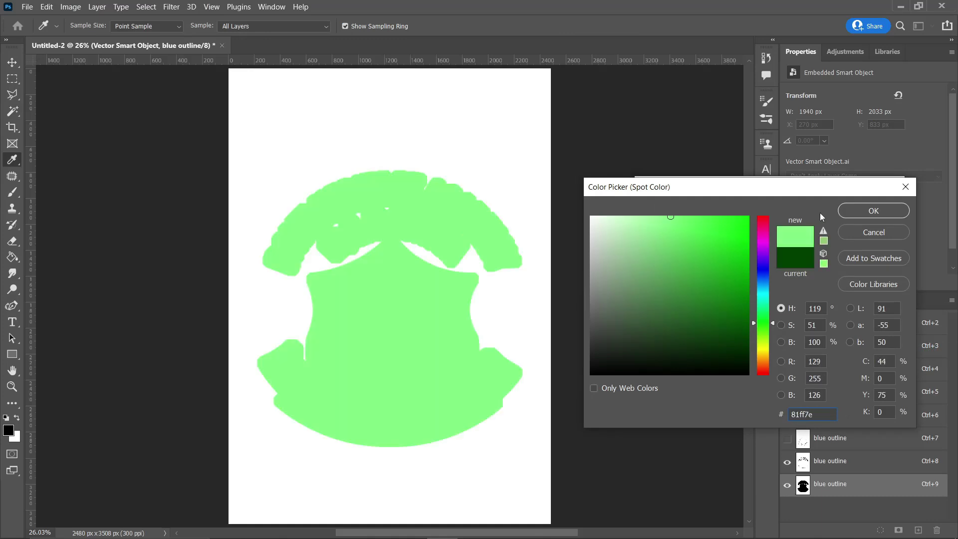
pyautogui.click(853, 213)
pyautogui.click(872, 210)
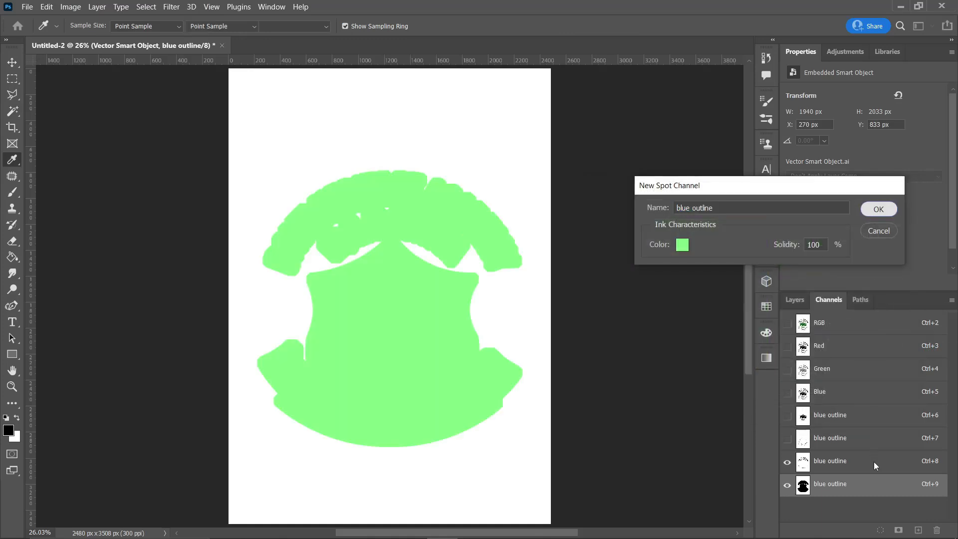
# Move the spot channel higher and show the shield and banner outlines.
pyautogui.moveTo(873, 484); pyautogui.dragTo(866, 438)
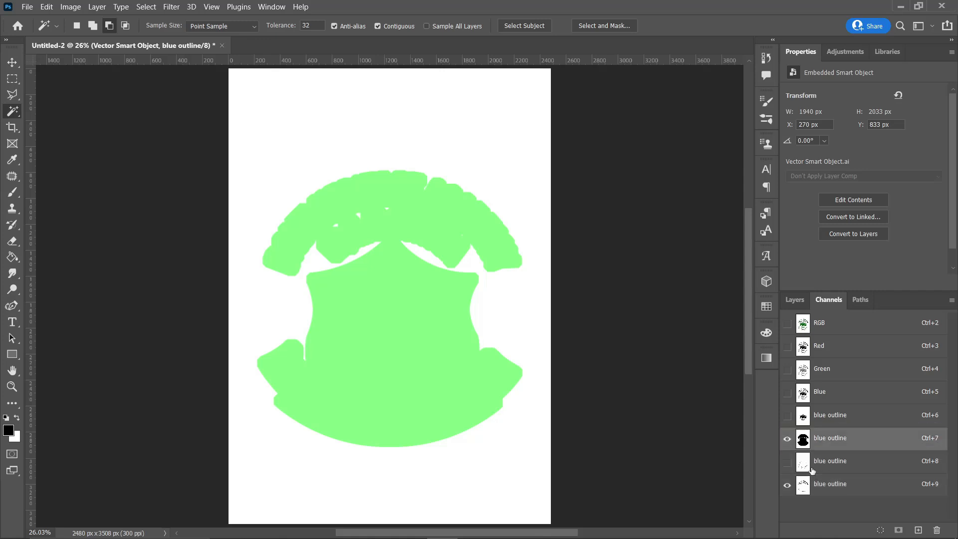
pyautogui.click(788, 485)
pyautogui.moveTo(821, 442); pyautogui.dragTo(821, 413)
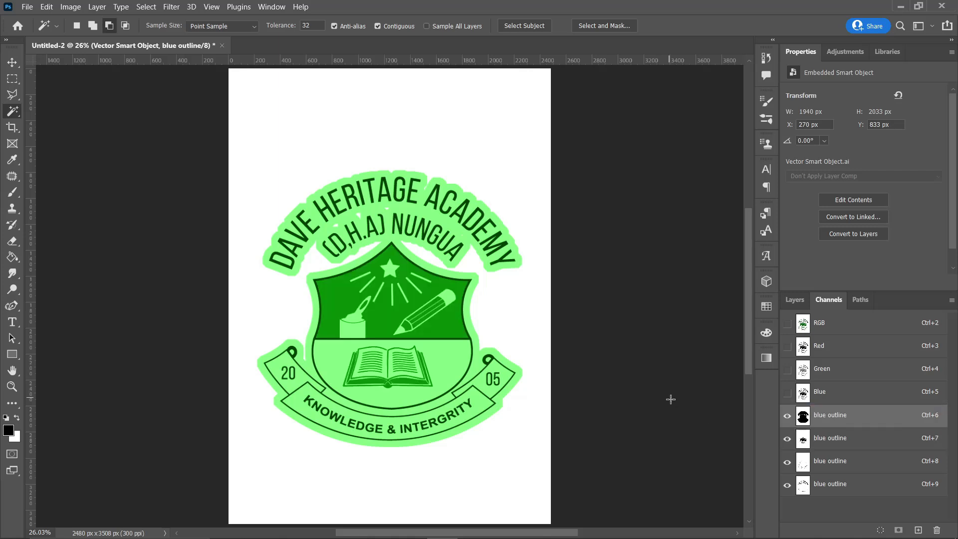
# Change the outer band spot channel's ink colour to pale green #ceffcd.
pyautogui.press('v')
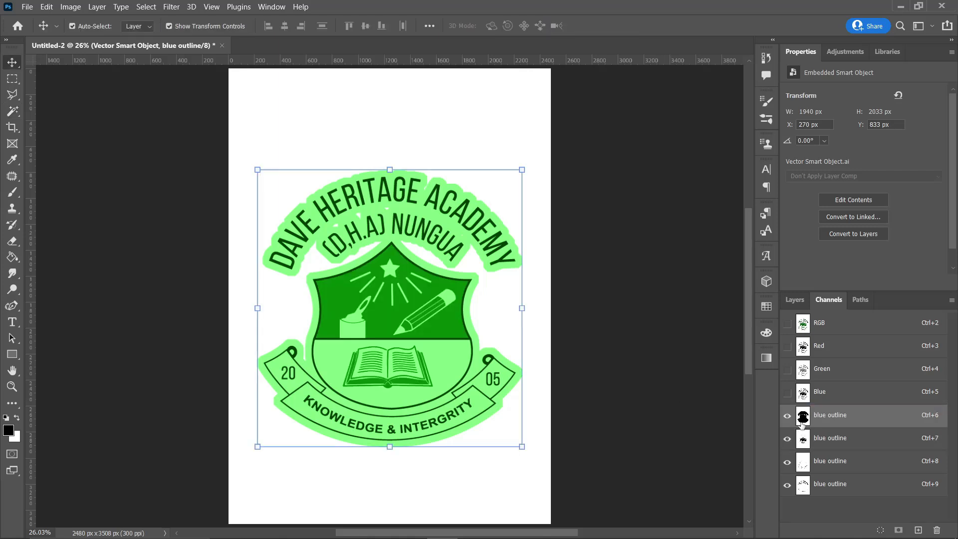
pyautogui.doubleClick(802, 422)
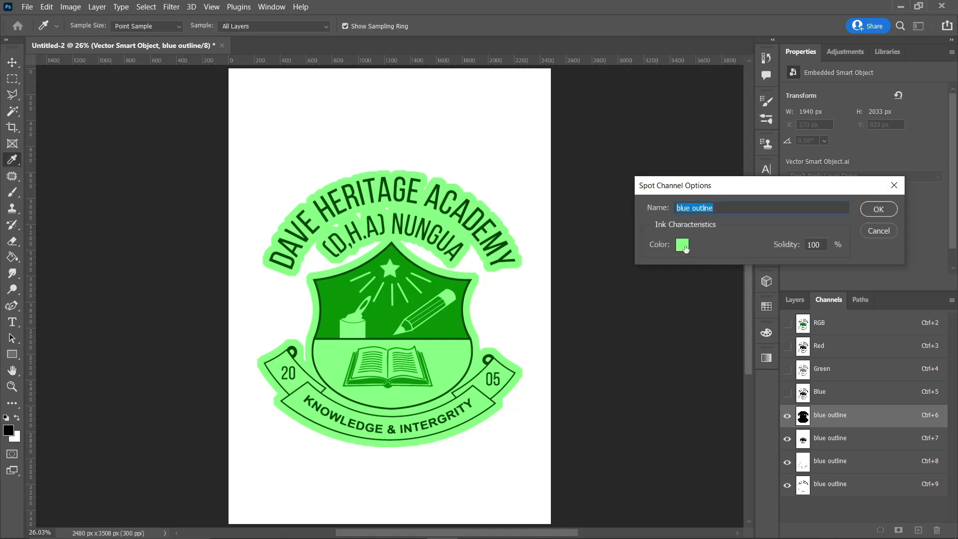
pyautogui.click(683, 245)
pyautogui.moveTo(649, 229); pyautogui.dragTo(617, 211)
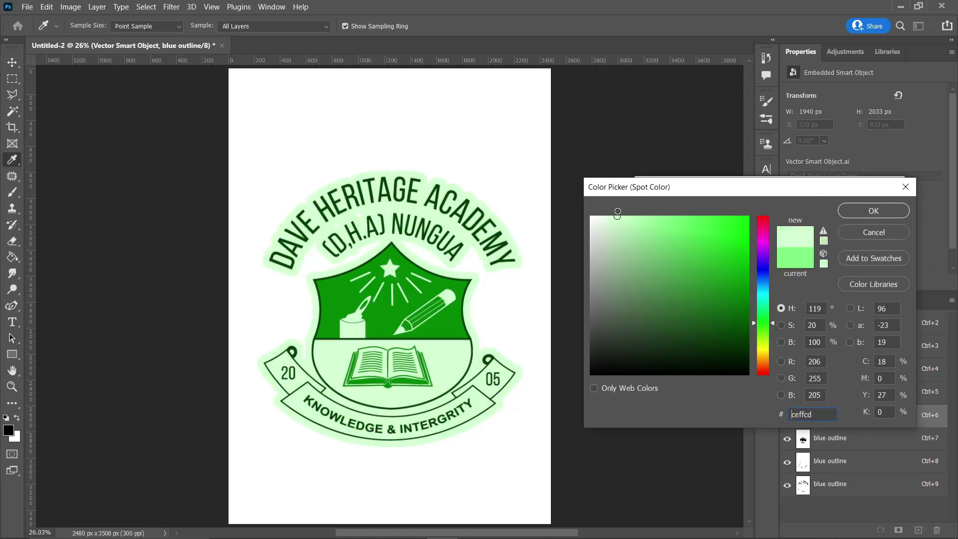
pyautogui.click(874, 210)
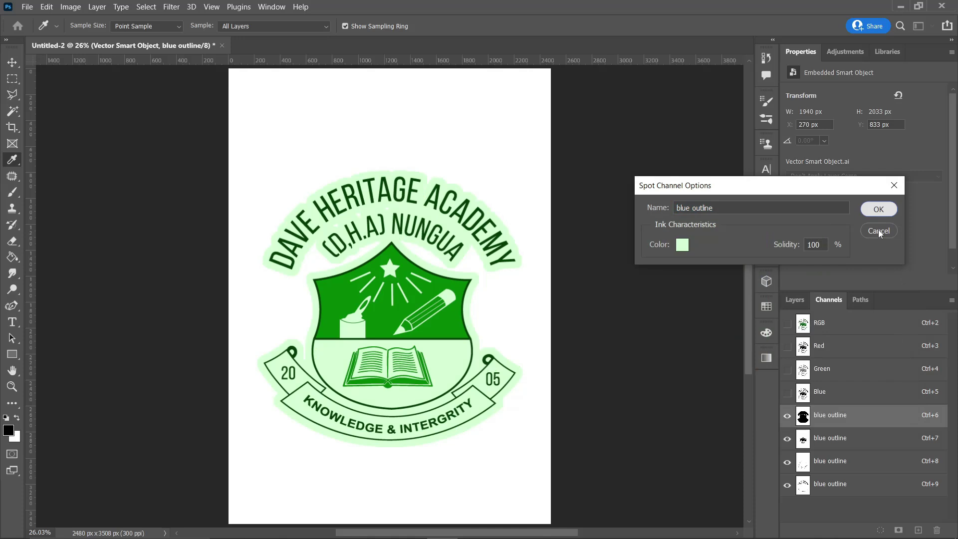
pyautogui.click(880, 211)
# Load all four blue outline channels as a selection and scale the crest to about 75%.
pyautogui.press('v')
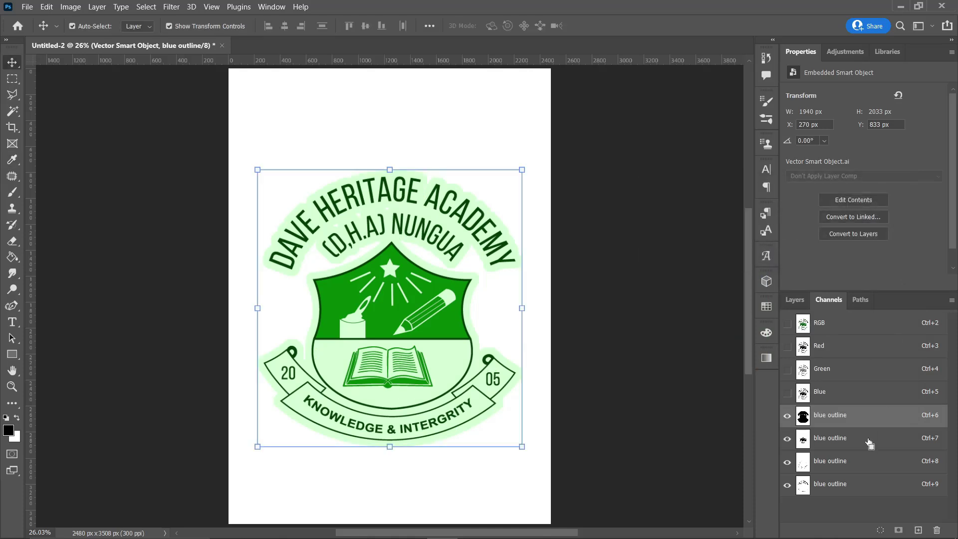
pyautogui.keyDown('shift'); pyautogui.click(868, 441); pyautogui.keyUp('shift')
pyautogui.keyDown('shift'); pyautogui.click(869, 472); pyautogui.keyUp('shift')
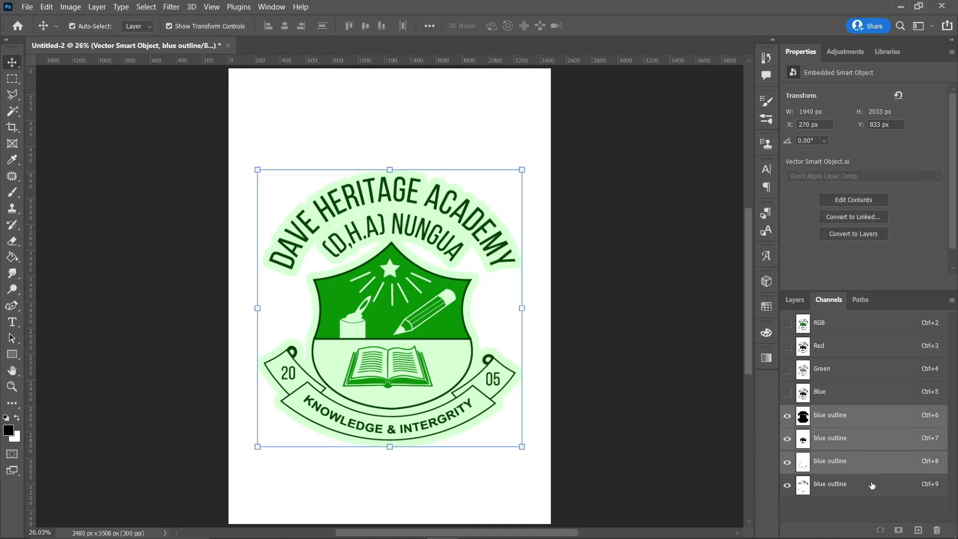
pyautogui.keyDown('shift'); pyautogui.click(871, 485); pyautogui.keyUp('shift')
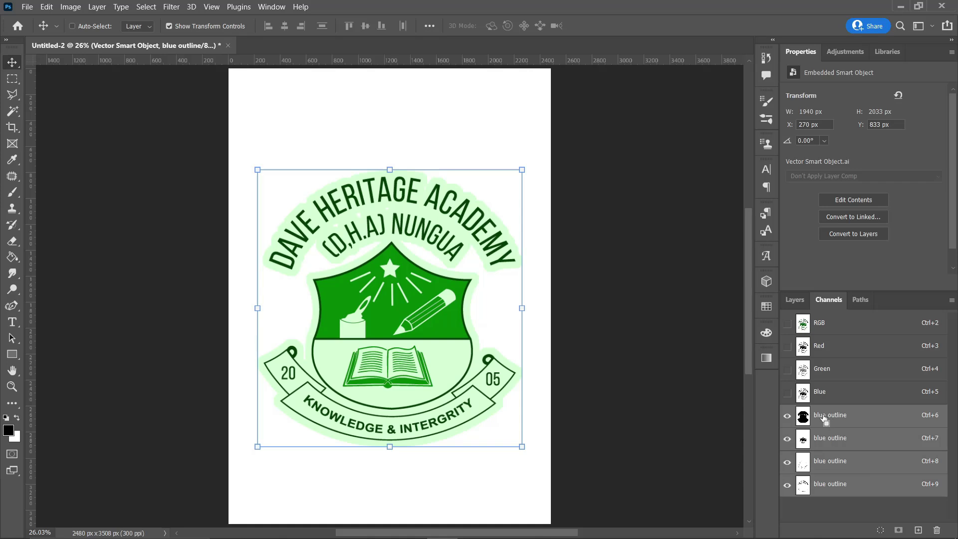
pyautogui.keyDown('ctrl'); pyautogui.click(820, 432); pyautogui.keyUp('ctrl')
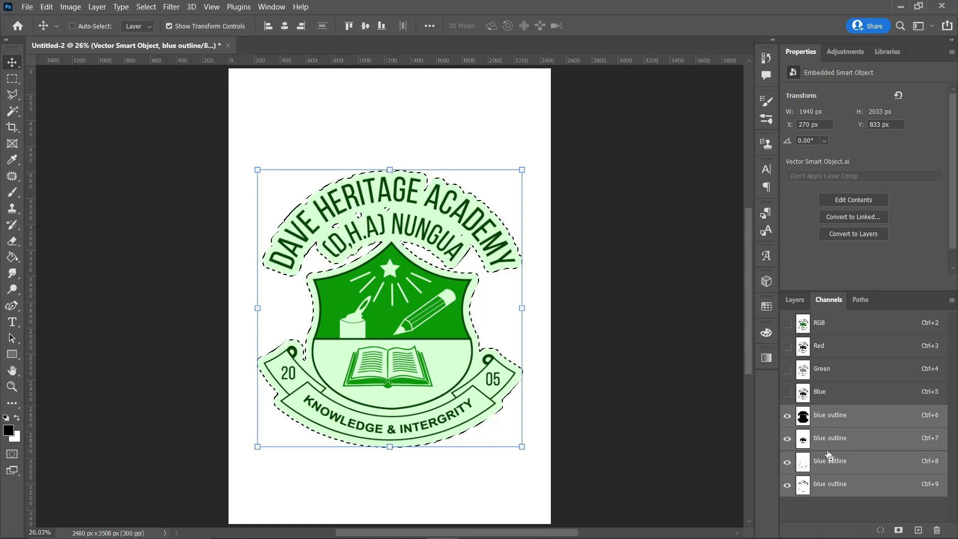
pyautogui.keyDown('ctrl'); pyautogui.keyDown('shift'); pyautogui.click(836, 486); pyautogui.keyUp('shift'); pyautogui.keyUp('ctrl')
pyautogui.moveTo(522, 308); pyautogui.dragTo(485, 311)
pyautogui.click(618, 25)
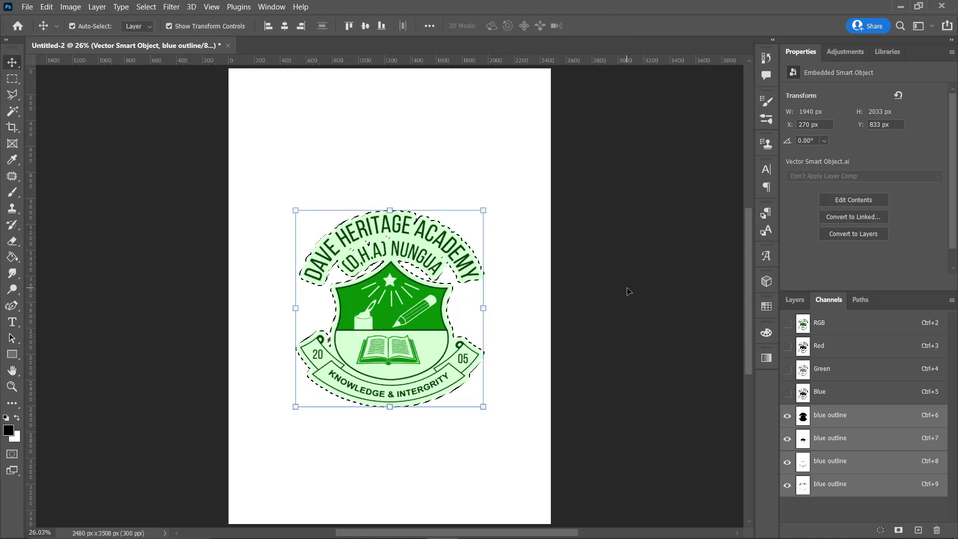
pyautogui.press('ctrl')
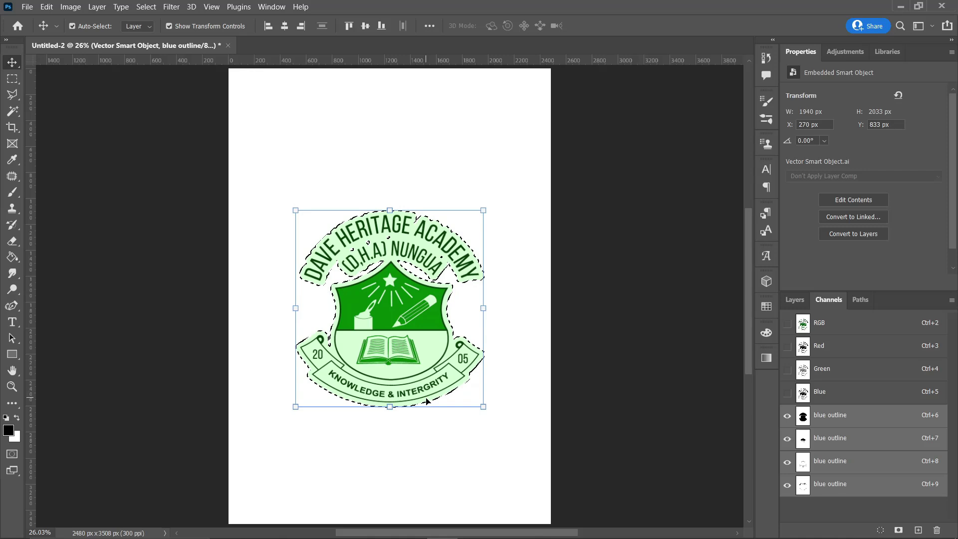
# Scale a crest copy to about 52% at the top-right, then Alt-drag another copy bottom-left.
pyautogui.moveTo(392, 409); pyautogui.dragTo(387, 366)
pyautogui.moveTo(401, 322); pyautogui.dragTo(491, 153)
pyautogui.moveTo(481, 194); pyautogui.dragTo(467, 169)
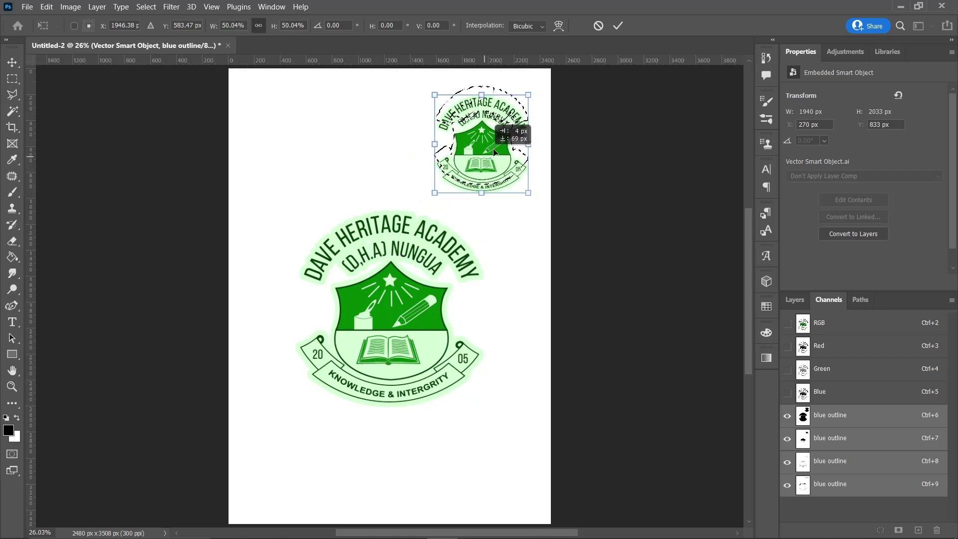
pyautogui.press('Return')
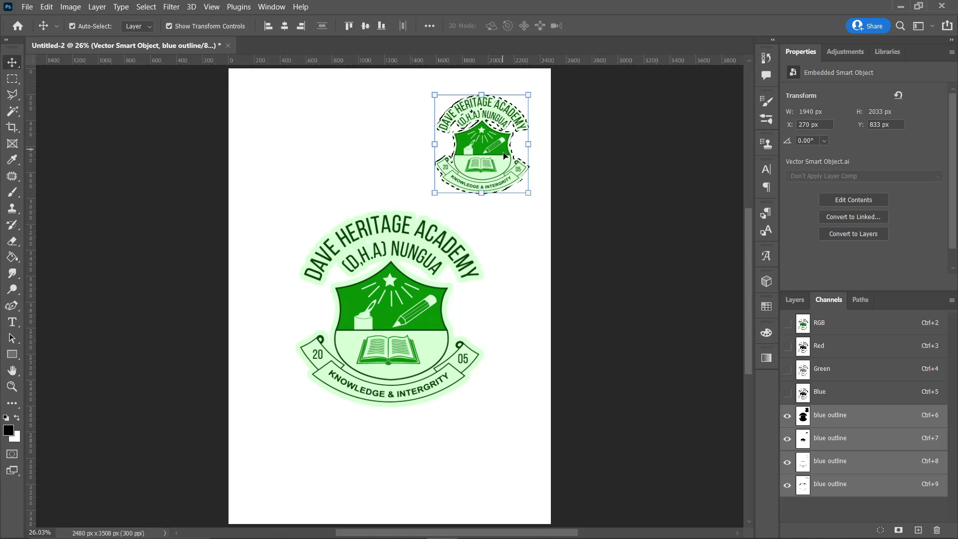
pyautogui.keyDown('alt'); pyautogui.moveTo(505, 156); pyautogui.dragTo(317, 471); pyautogui.keyUp('alt')
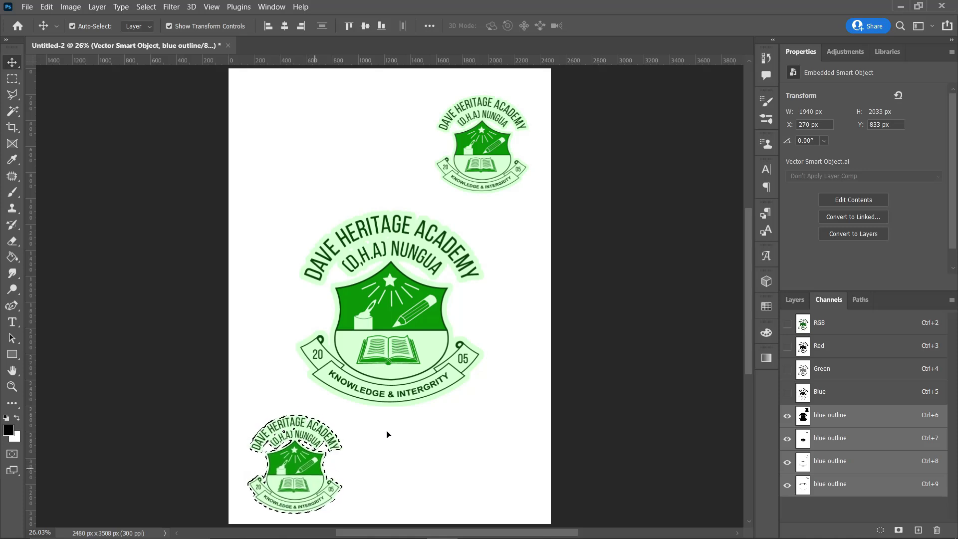
pyautogui.hotkey('ctrl', 'alt', 'a')
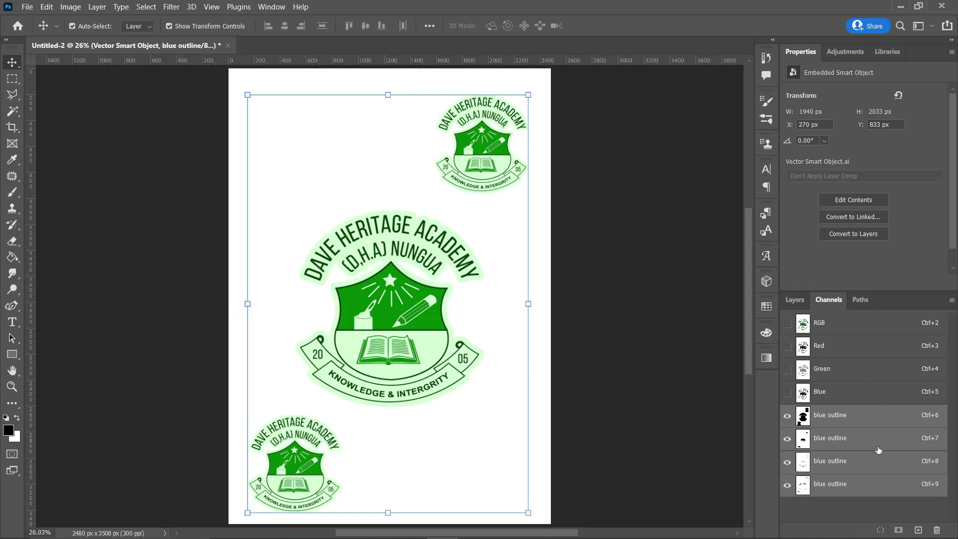
# Create a new spot channel with bright green ink #05d400.
pyautogui.click(950, 303)
pyautogui.click(888, 347)
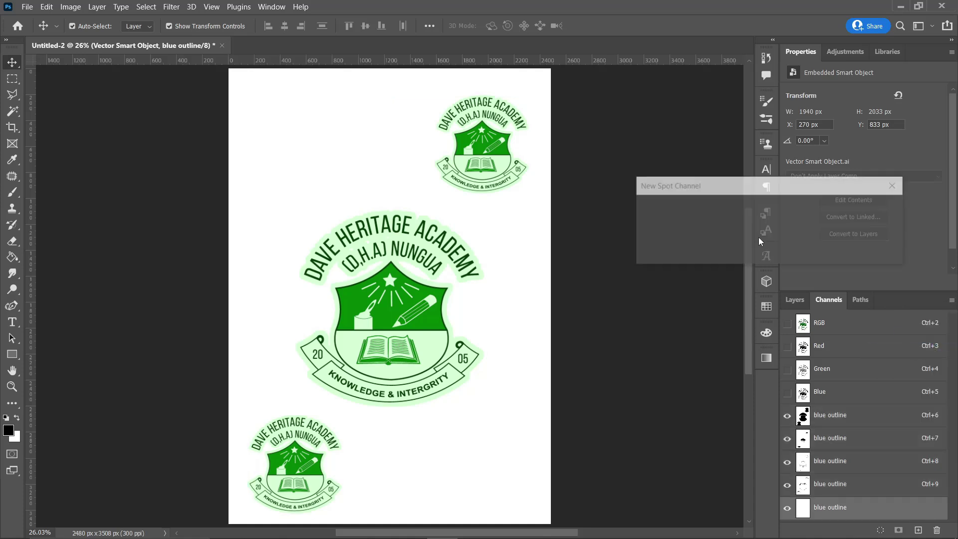
pyautogui.click(688, 248)
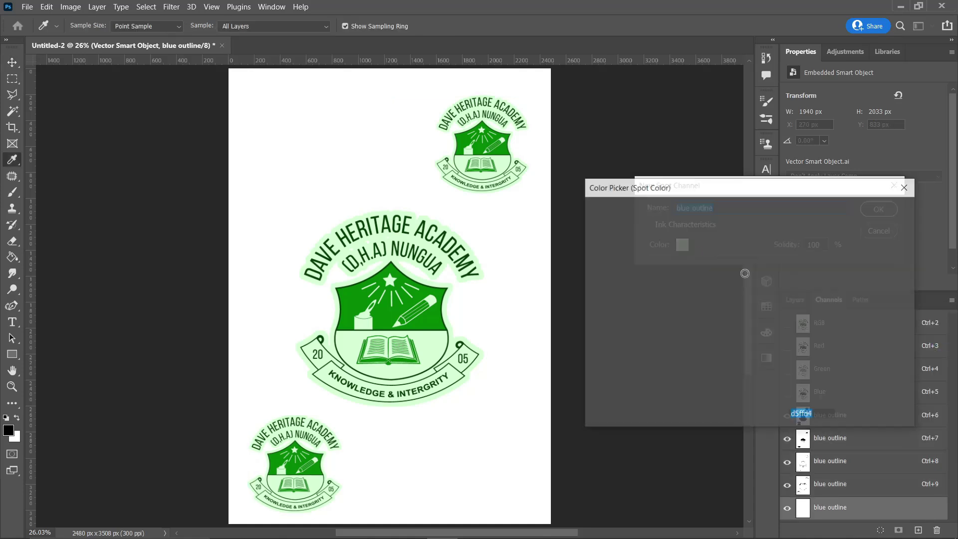
pyautogui.moveTo(743, 280); pyautogui.dragTo(748, 242)
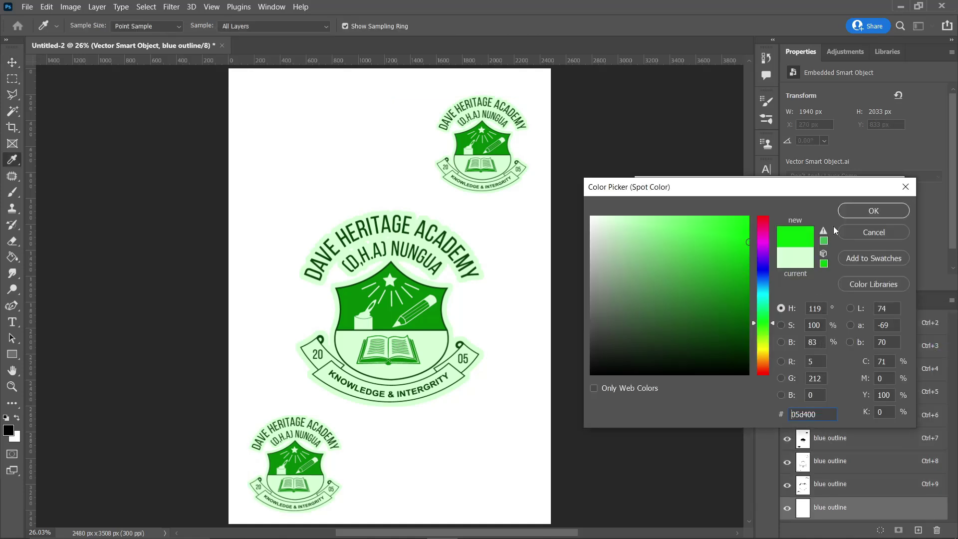
pyautogui.click(862, 211)
pyautogui.click(879, 214)
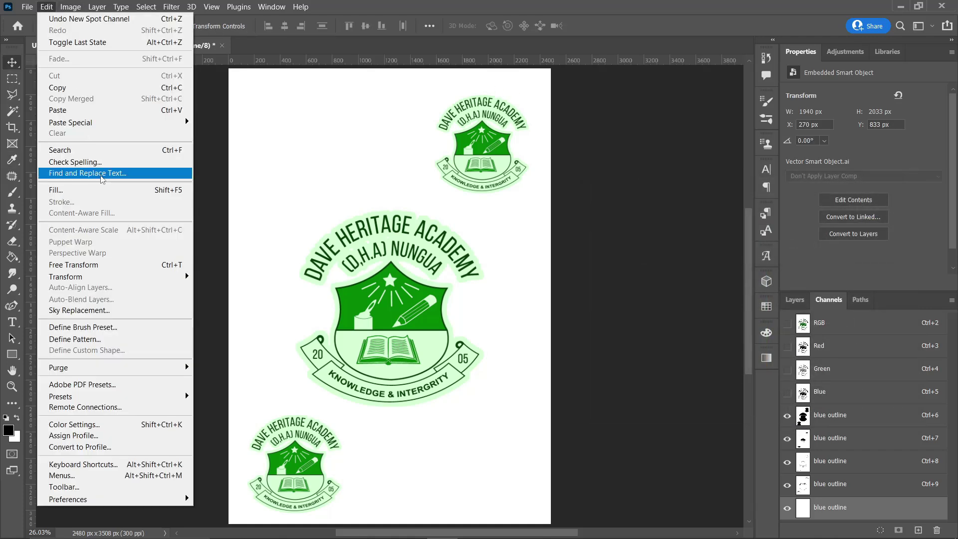
# Fill the green channel with a pattern and drag it beneath the crests.
pyautogui.click(75, 190)
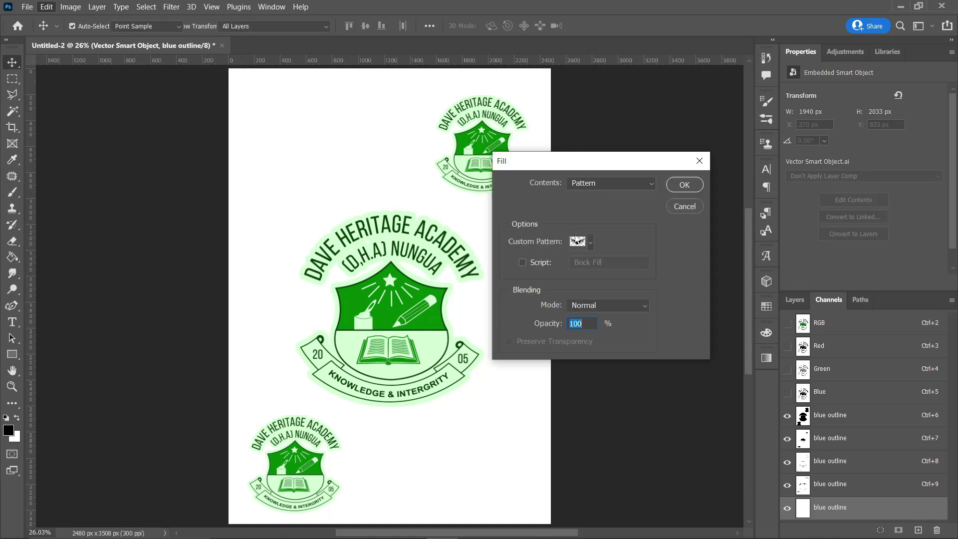
pyautogui.click(591, 242)
pyautogui.scroll(-5, 569, 309)
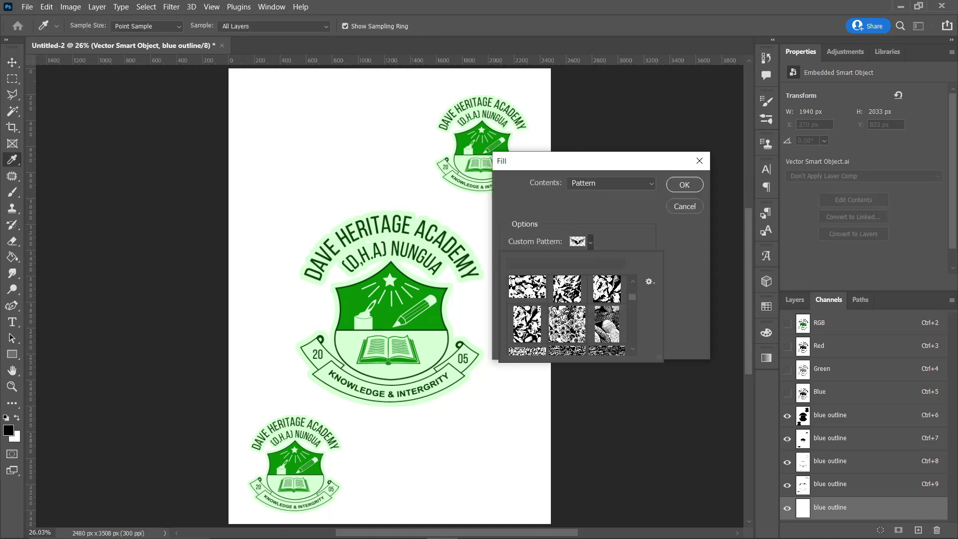
pyautogui.scroll(-8, 567, 315)
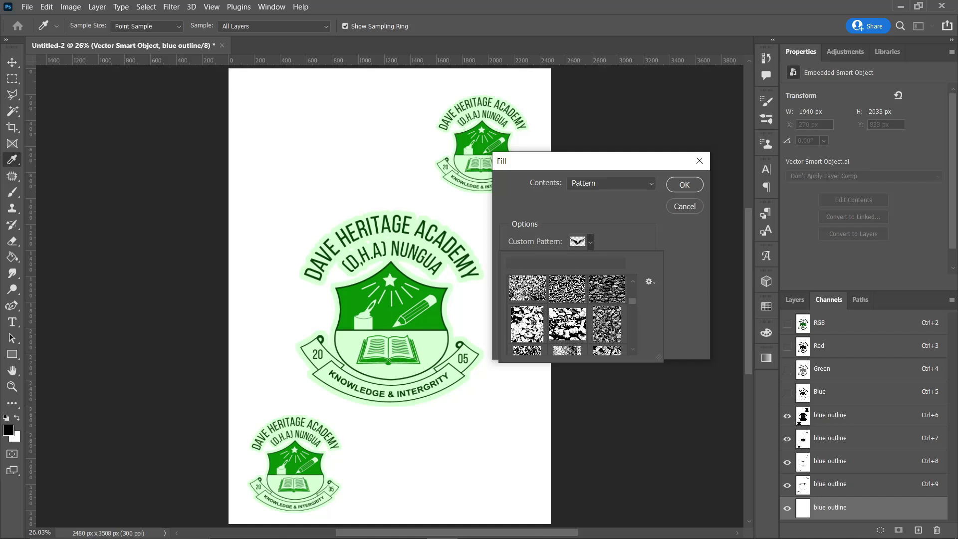
pyautogui.click(568, 304)
pyautogui.click(678, 188)
pyautogui.press('Escape')
pyautogui.press('v')
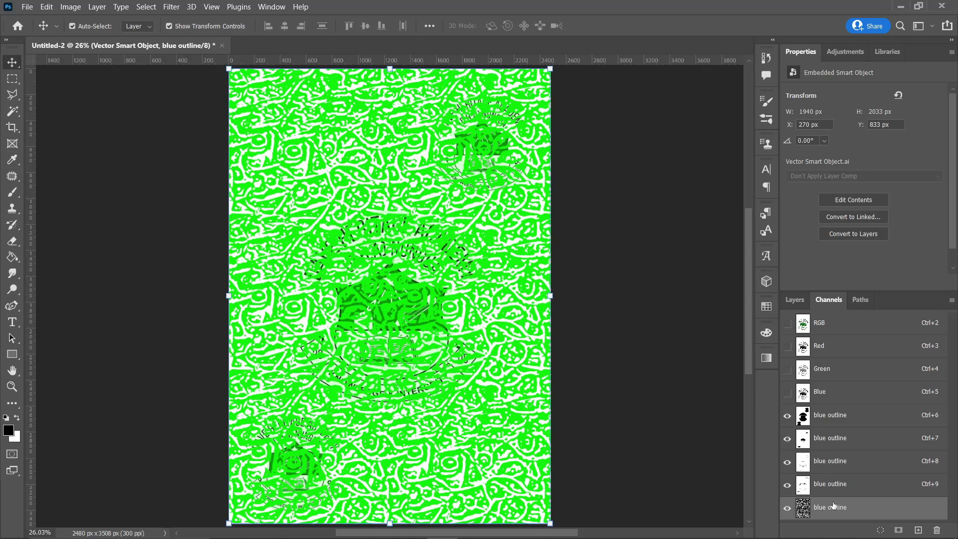
pyautogui.moveTo(833, 505); pyautogui.dragTo(824, 417)
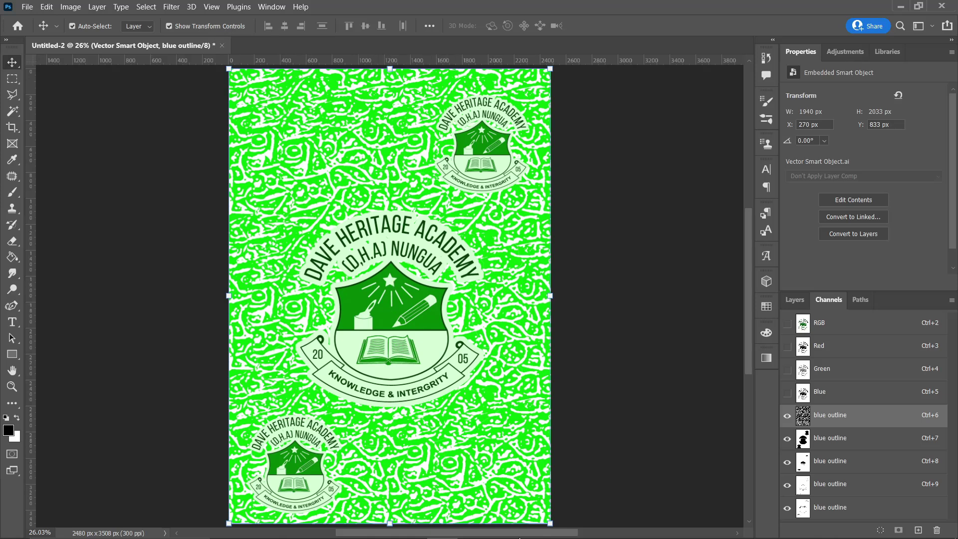
# In Illustrator, bring up the DAVE HERITAGE.ai crest artwork with everything deselected.
pyautogui.moveTo(519, 537)
pyautogui.click(380, 533)
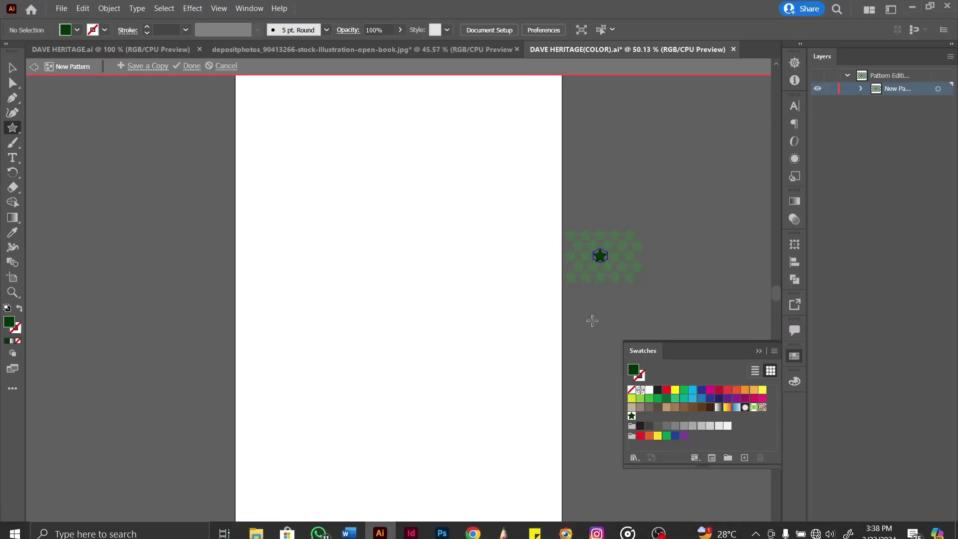
pyautogui.click(157, 50)
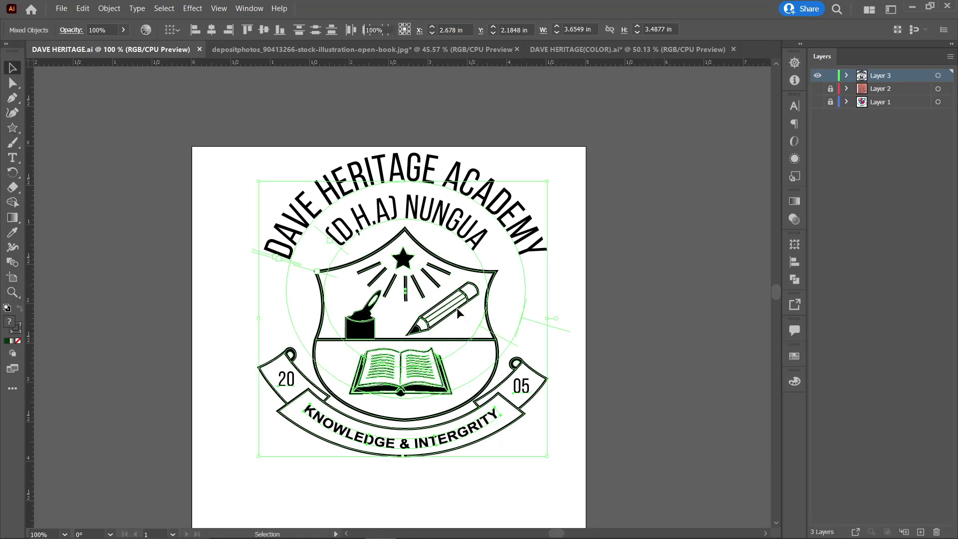
pyautogui.hotkey('ctrl', 'shift', 'a')
# Select the four rays fanning out below the star, leaving the star unselected, then return to Photoshop.
pyautogui.scroll(2, 458, 313)
pyautogui.scroll(3, 301, 232)
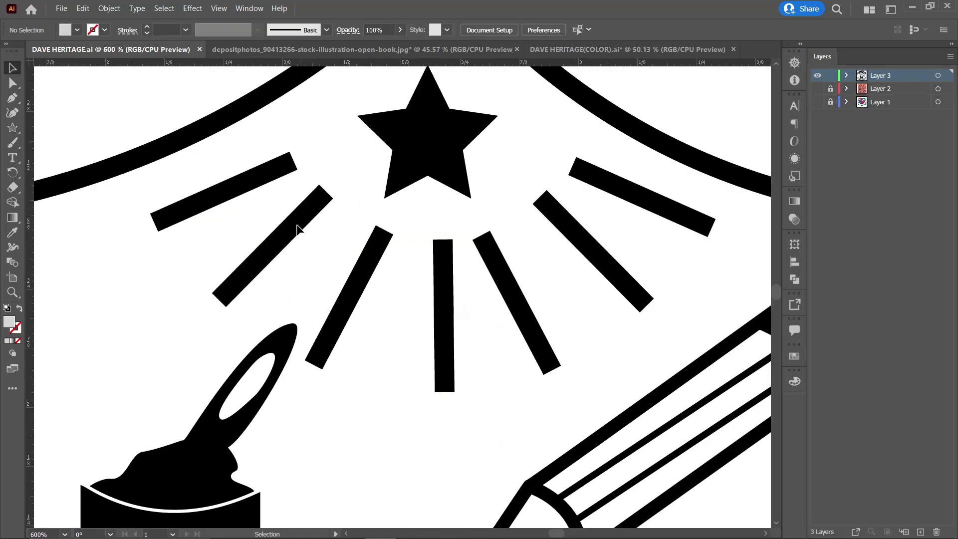
pyautogui.click(277, 181)
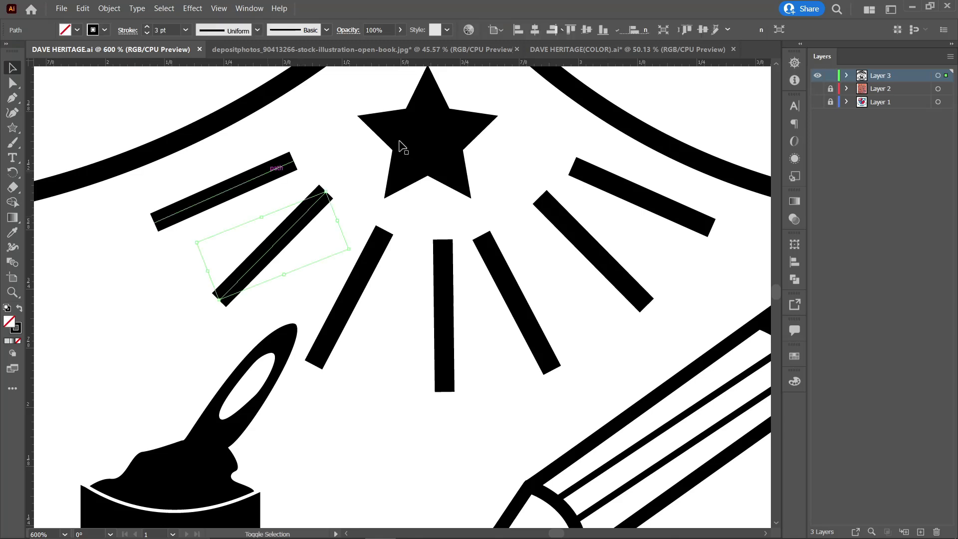
pyautogui.keyDown('shift'); pyautogui.click(276, 170); pyautogui.keyUp('shift')
pyautogui.keyDown('shift'); pyautogui.click(368, 270); pyautogui.keyUp('shift')
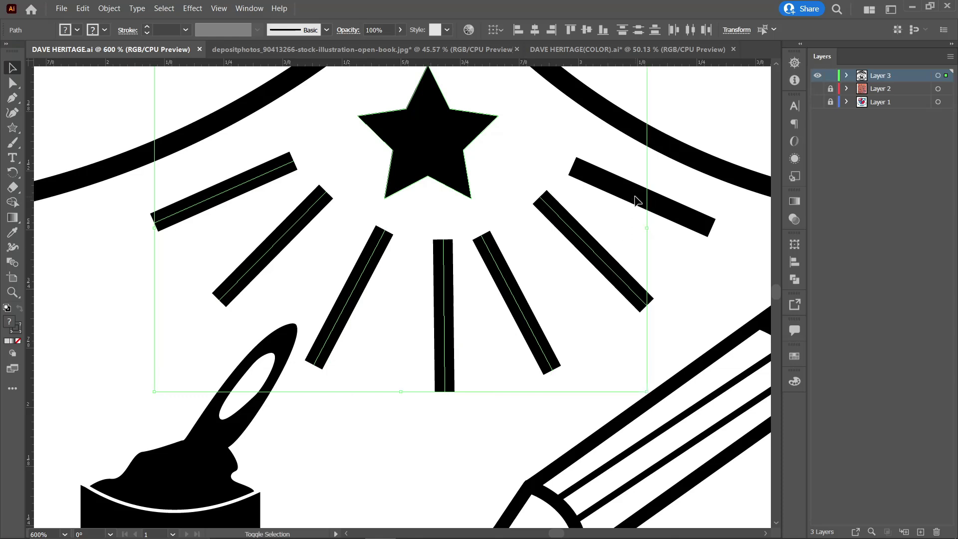
pyautogui.keyDown('shift'); pyautogui.click(657, 206); pyautogui.keyUp('shift')
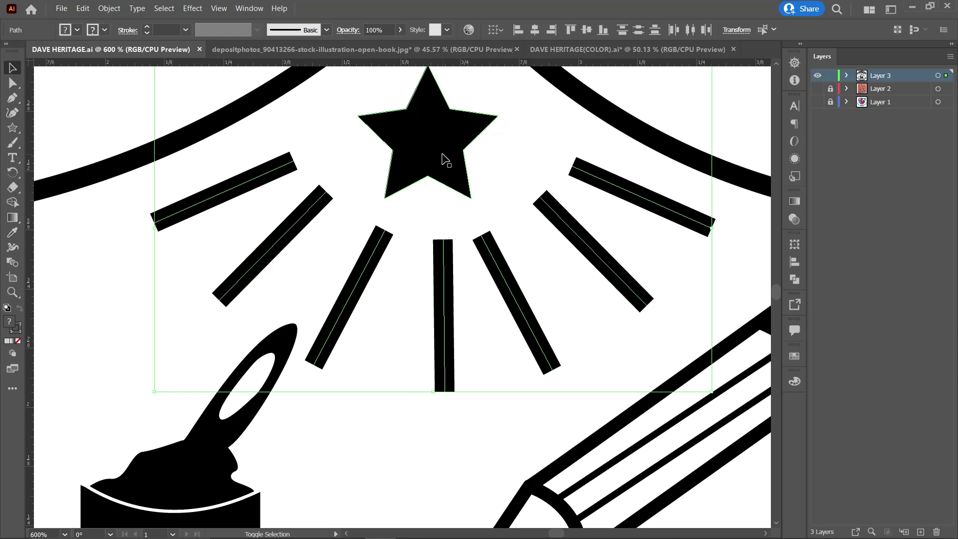
pyautogui.keyDown('shift'); pyautogui.click(442, 154); pyautogui.keyUp('shift')
pyautogui.scroll(3, 394, 349)
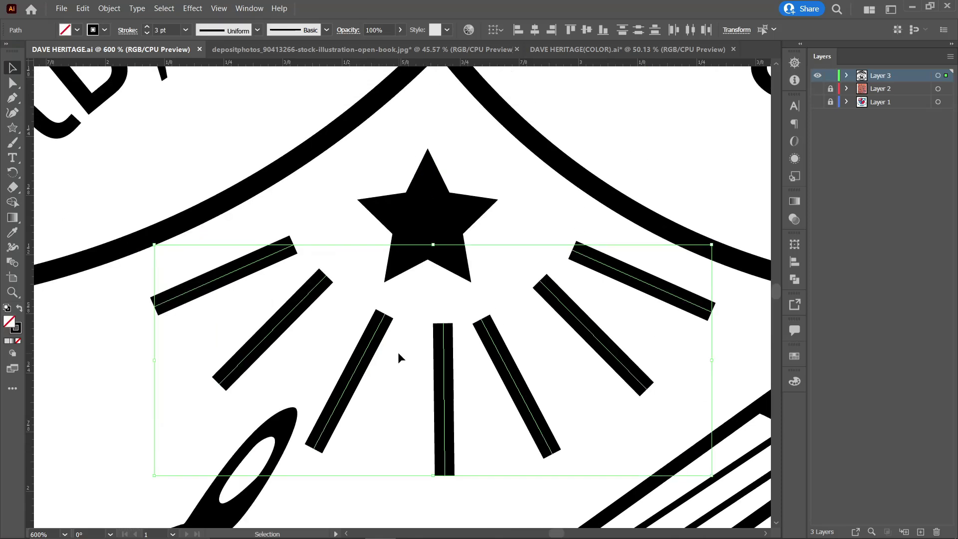
pyautogui.hotkey('alt', 'Tab')
# Create a new Photoshop document at the Clipboard size (86 × 37 px).
pyautogui.click(29, 8)
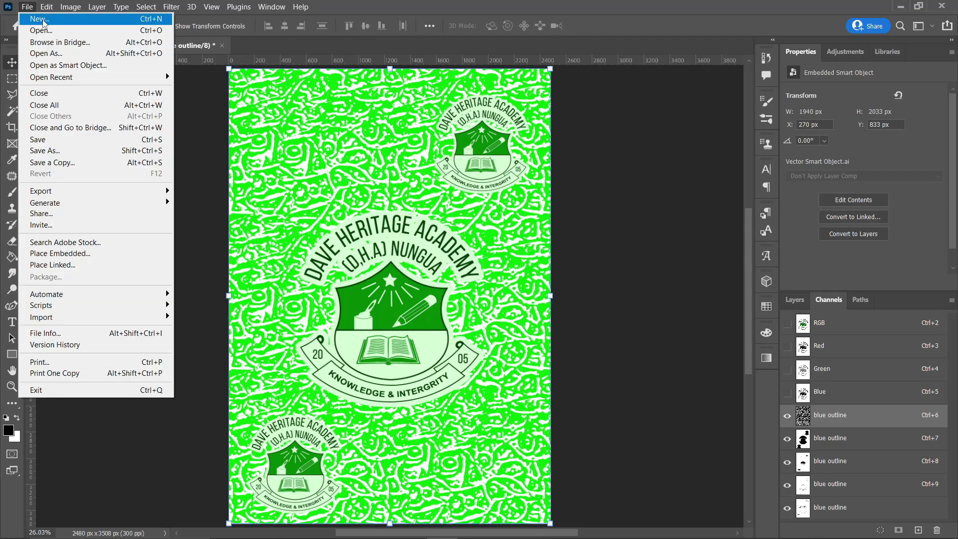
pyautogui.click(502, 214)
pyautogui.hotkey('ctrl', 'n')
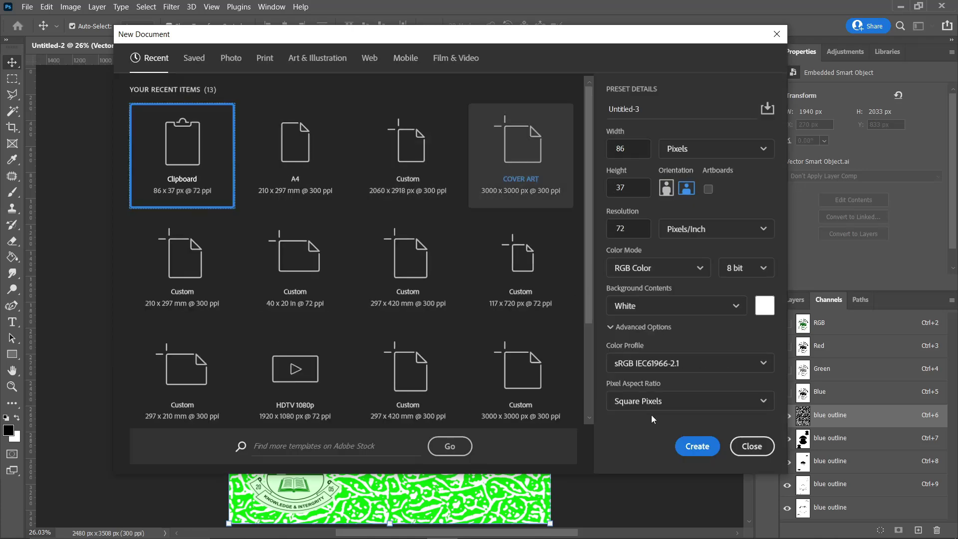
pyautogui.press('Escape')
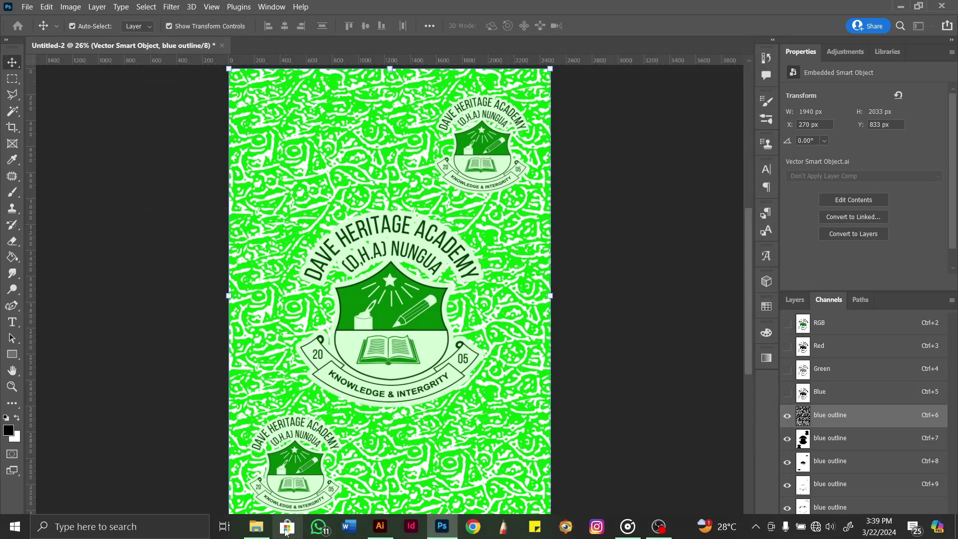
# Drag the star and rays from Illustrator into Untitled-3 and commit them as a smart object.
pyautogui.click(394, 474)
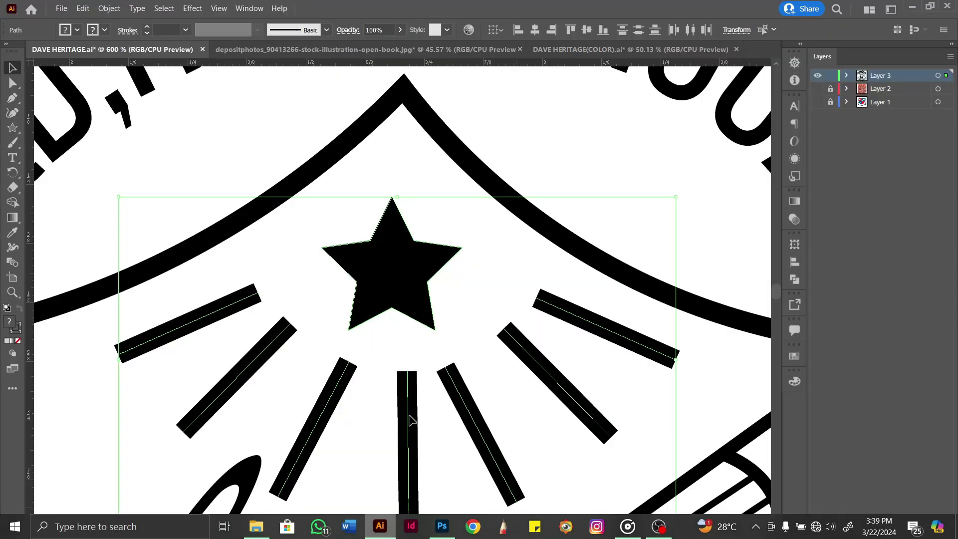
pyautogui.moveTo(432, 278); pyautogui.dragTo(398, 305)
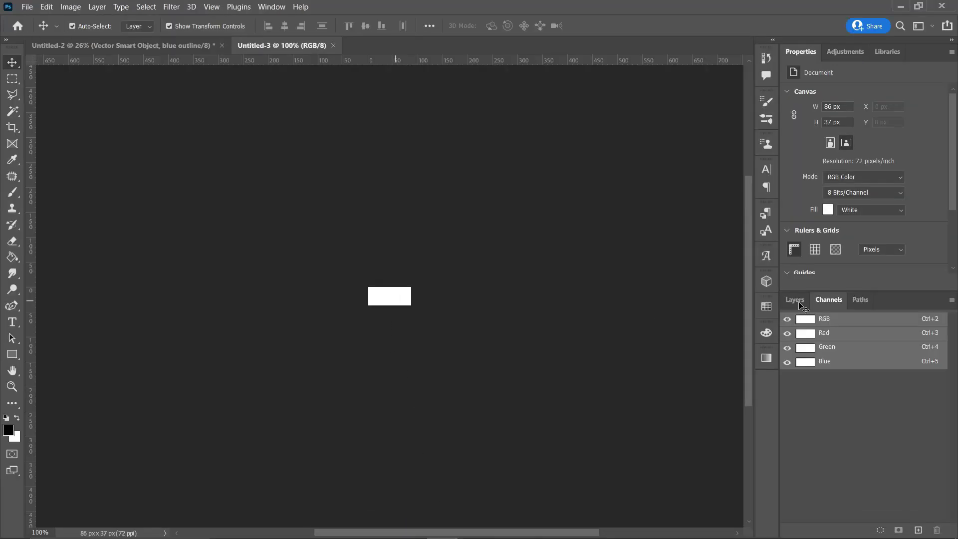
pyautogui.moveTo(801, 306); pyautogui.dragTo(800, 306)
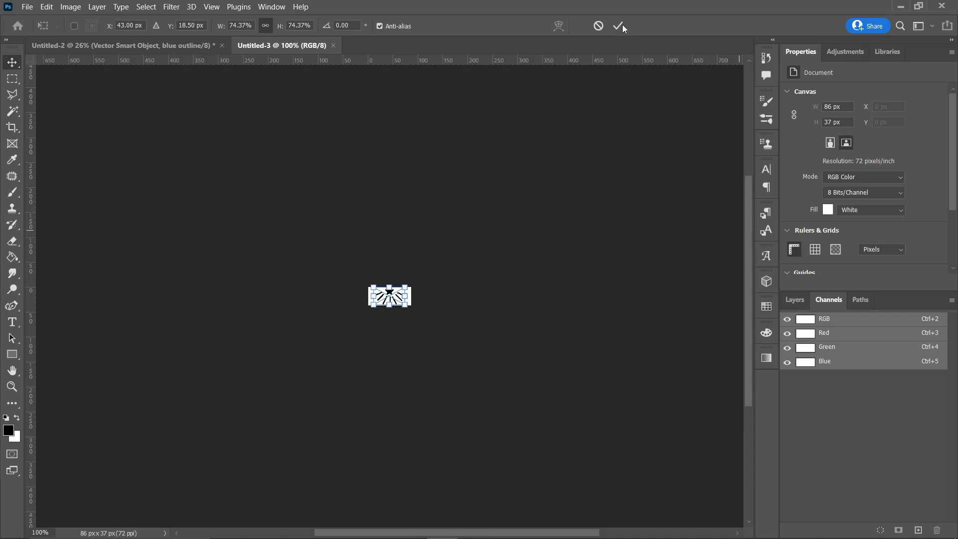
pyautogui.click(799, 301)
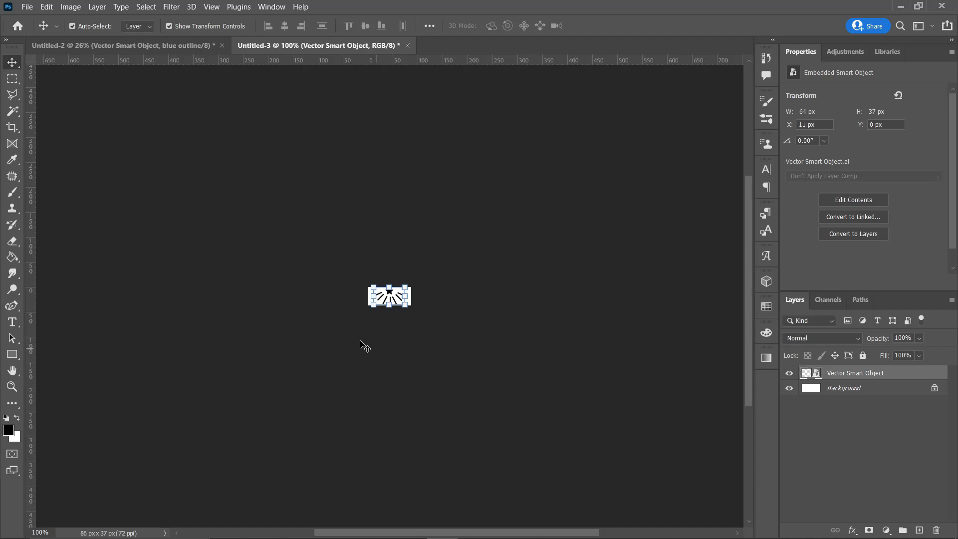
# Resize the image to 0.4 in wide at 300 ppi (120 × 52 px).
pyautogui.scroll(10, 396, 300)
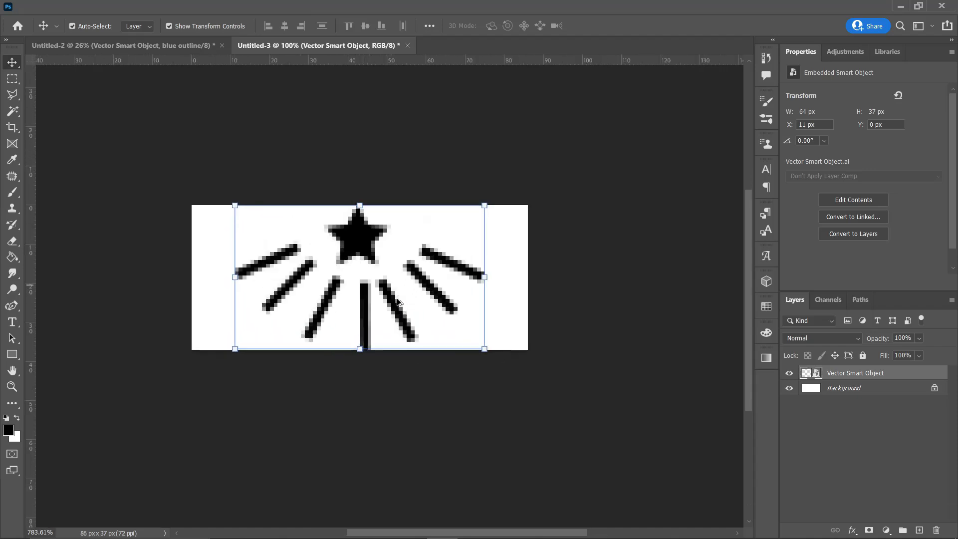
pyautogui.click(70, 7)
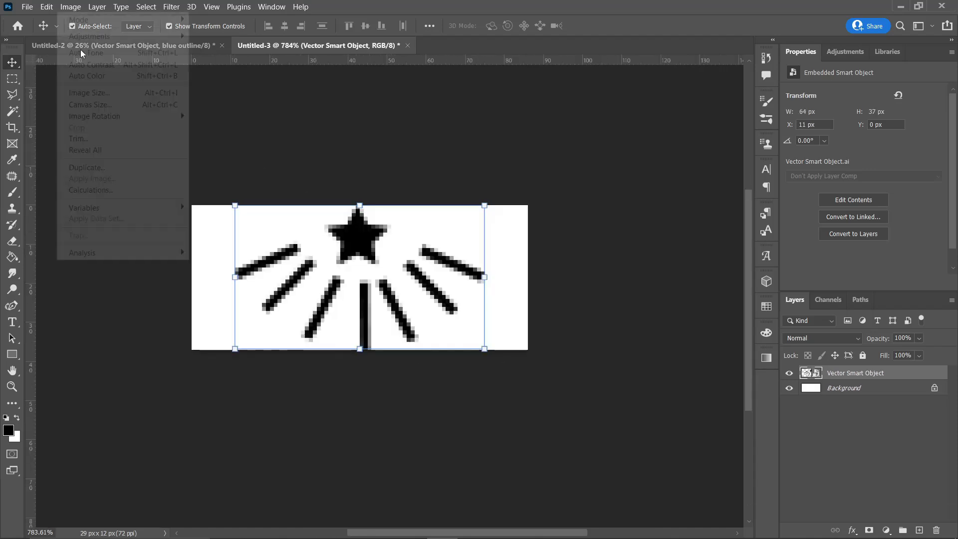
pyautogui.click(89, 93)
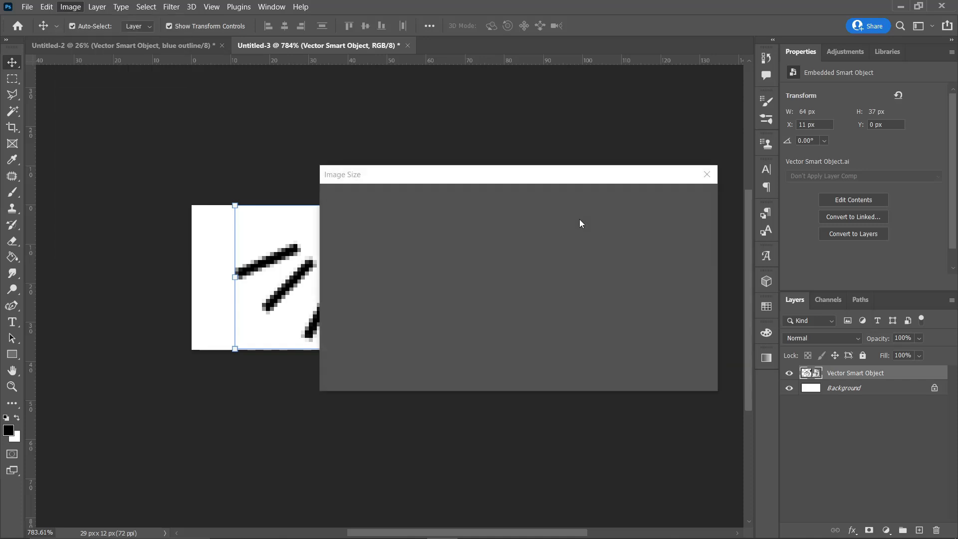
pyautogui.write('0')
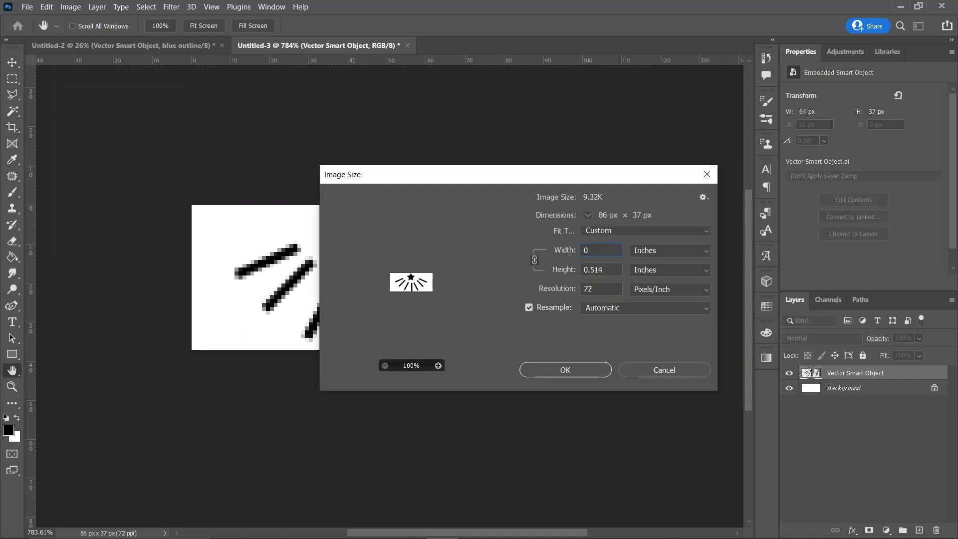
pyautogui.write('.4')
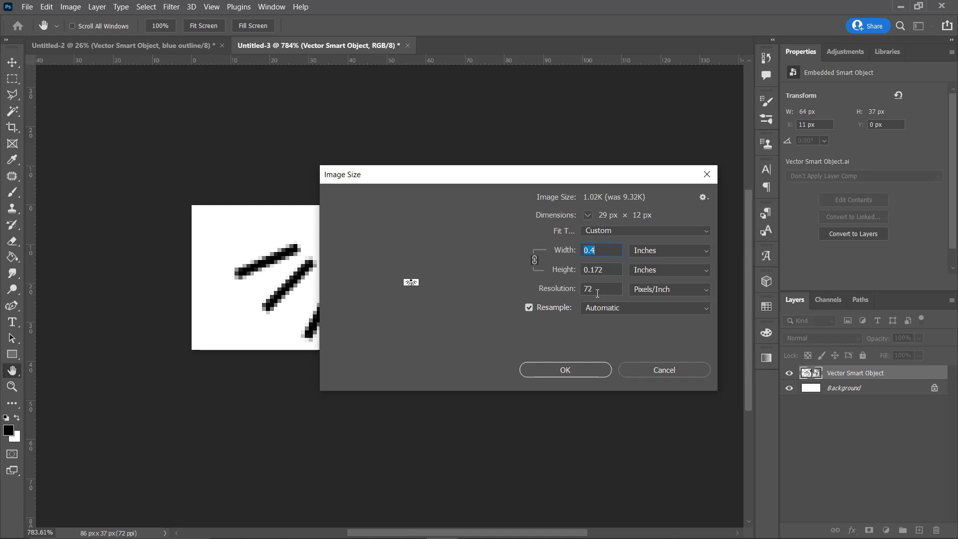
pyautogui.write('300')
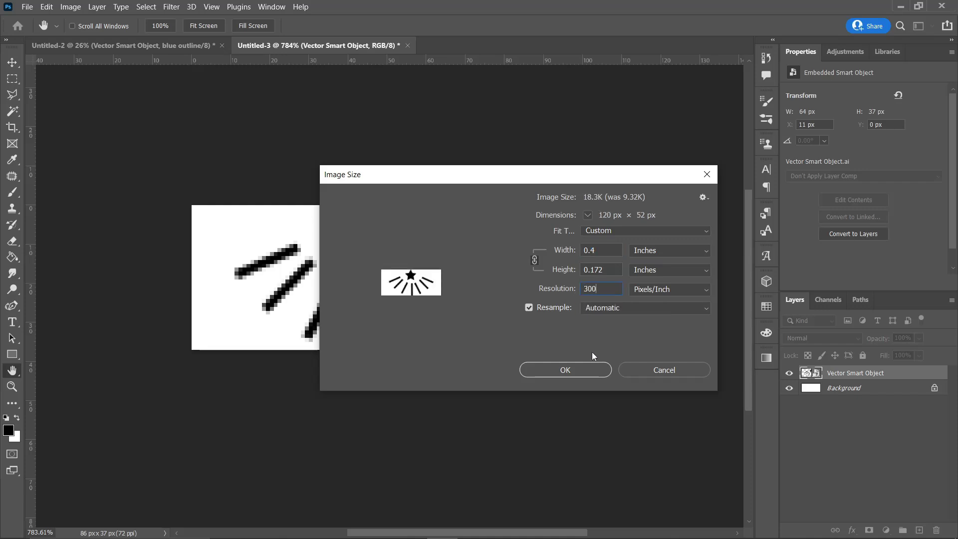
pyautogui.click(593, 364)
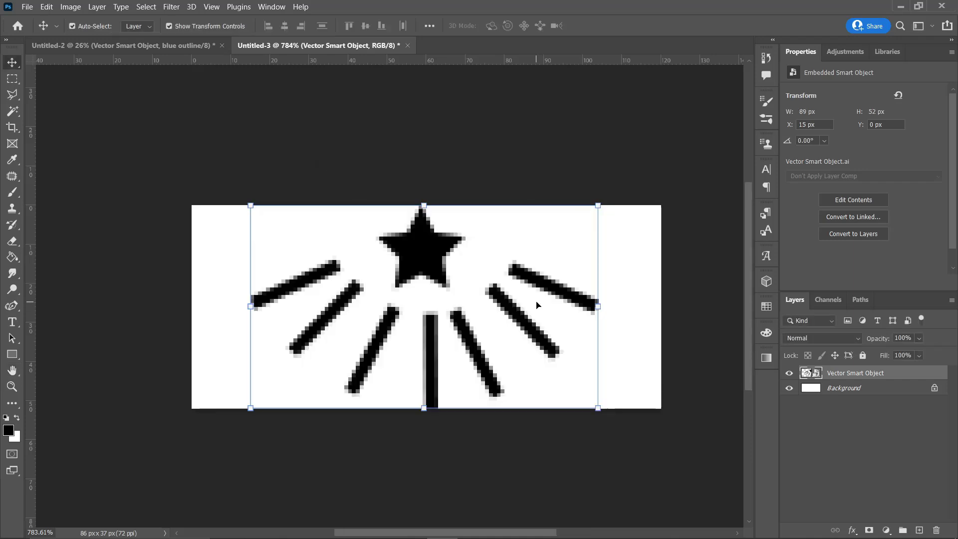
# Set a crop that trims the blank left and right margins to an 89 px width.
pyautogui.press('c')
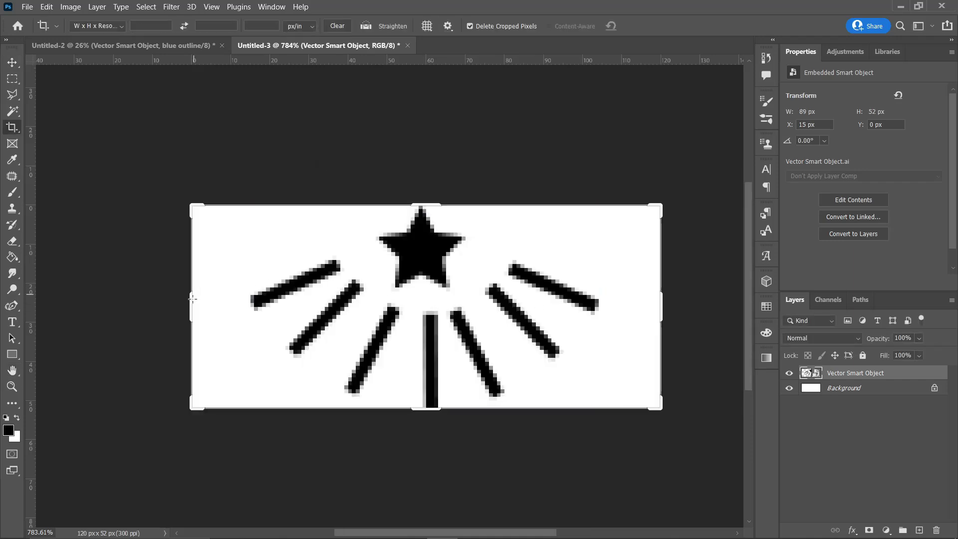
pyautogui.moveTo(190, 301); pyautogui.dragTo(220, 312)
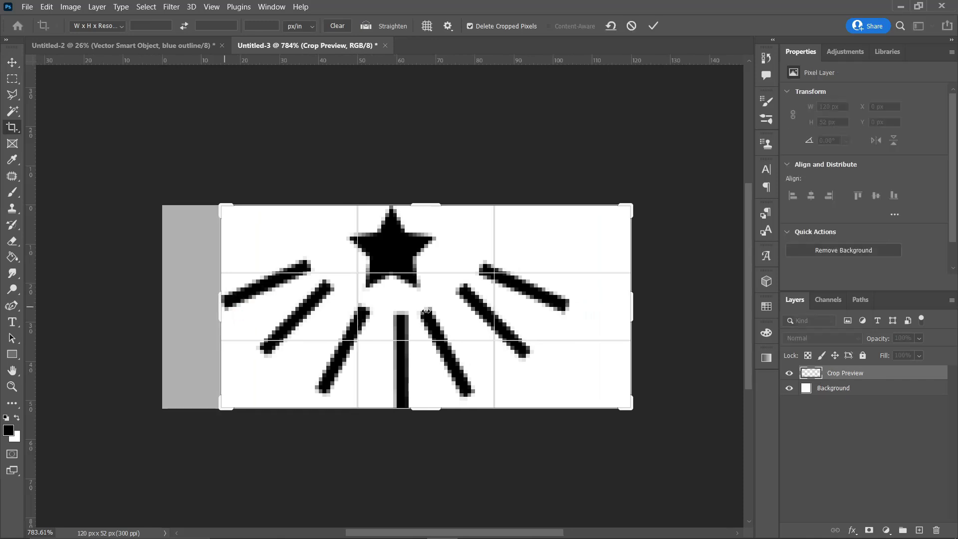
pyautogui.moveTo(638, 313); pyautogui.dragTo(601, 310)
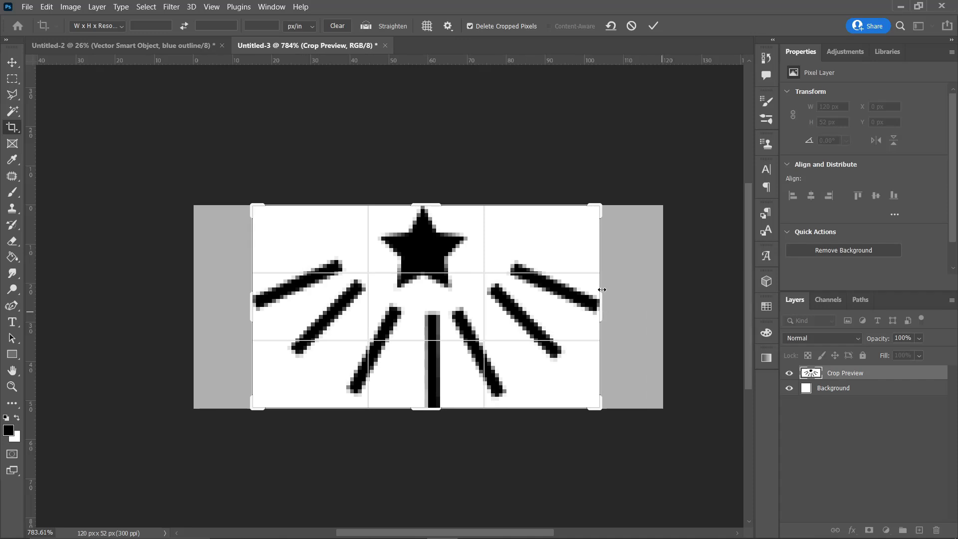
# Commit the crop and toggle the Background layer off and on to check transparency.
pyautogui.click(654, 26)
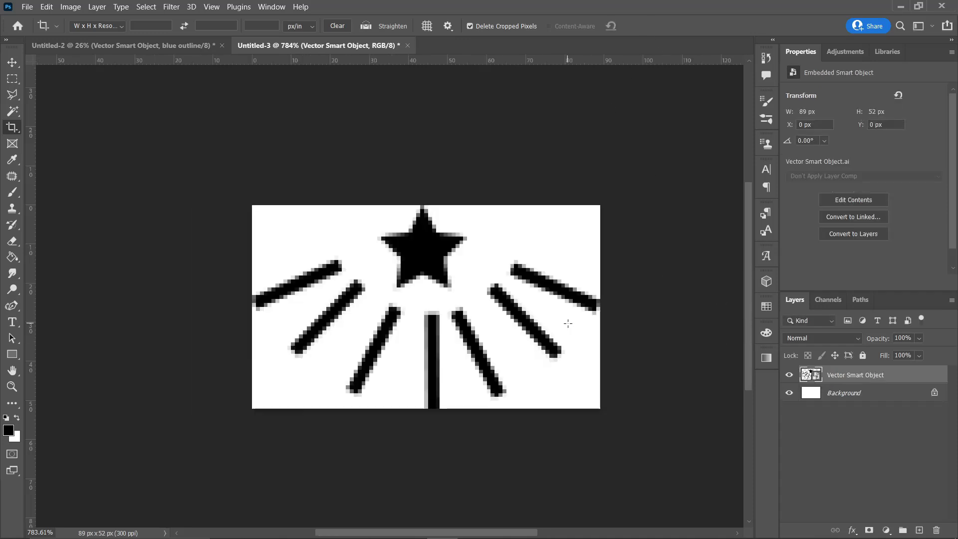
pyautogui.click(788, 397)
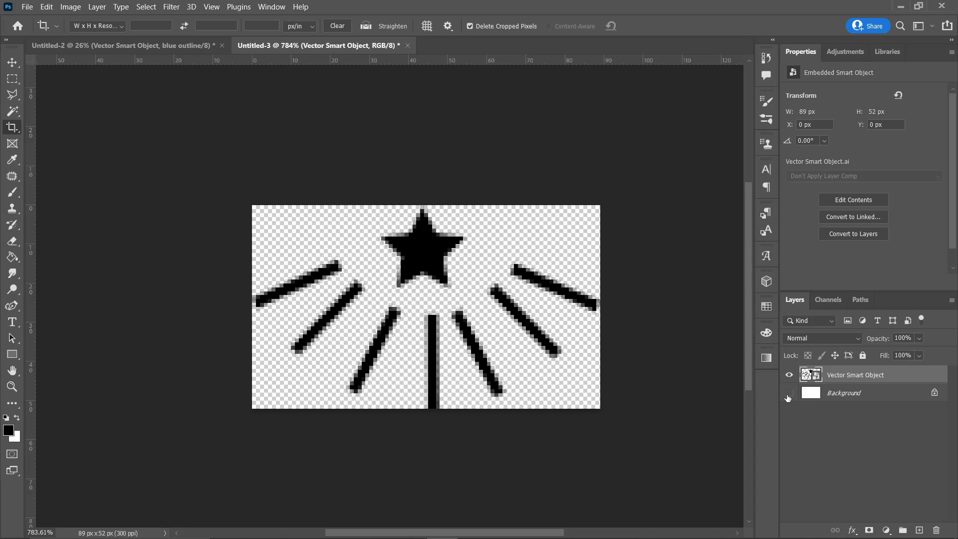
pyautogui.click(788, 397)
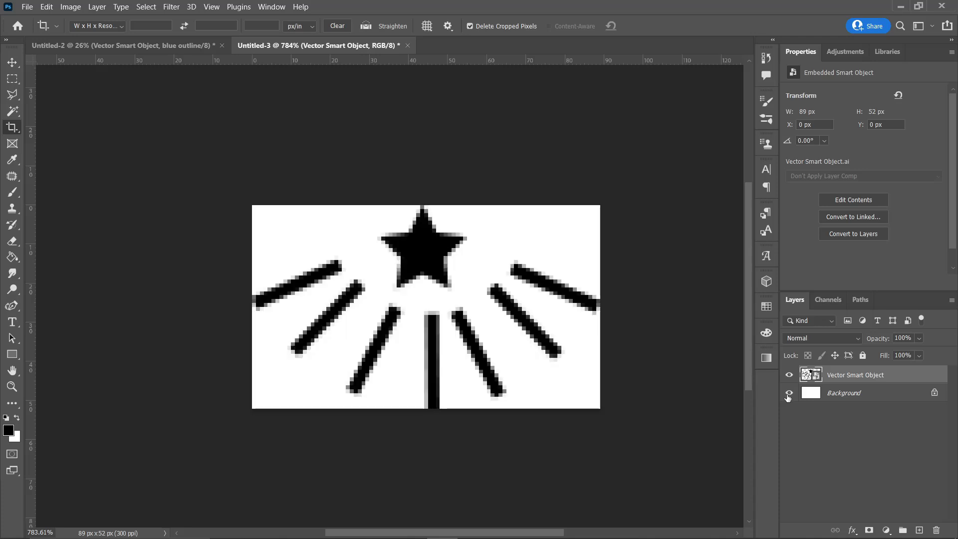
pyautogui.press('v')
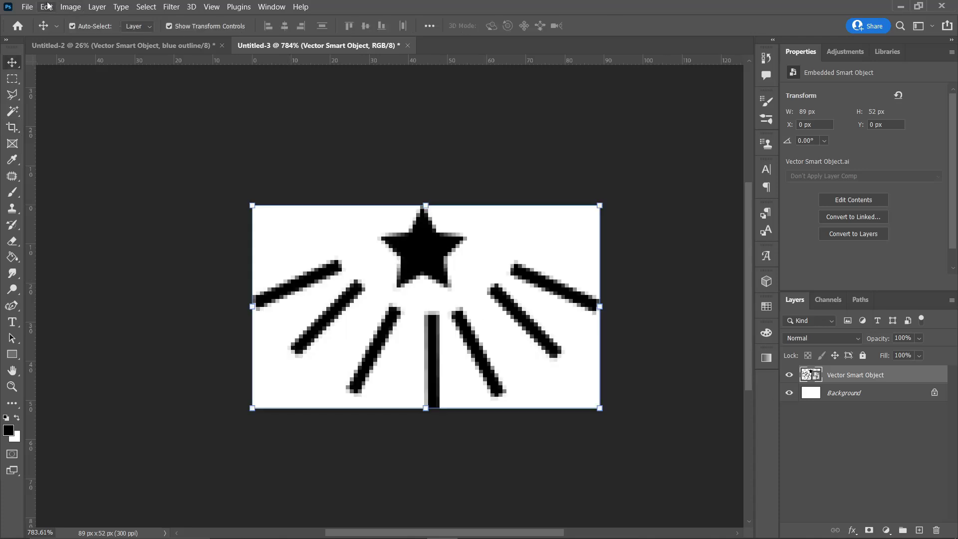
# Define the 89 × 52 px star-and-rays image as a pattern named Pattern 31.
pyautogui.click(47, 6)
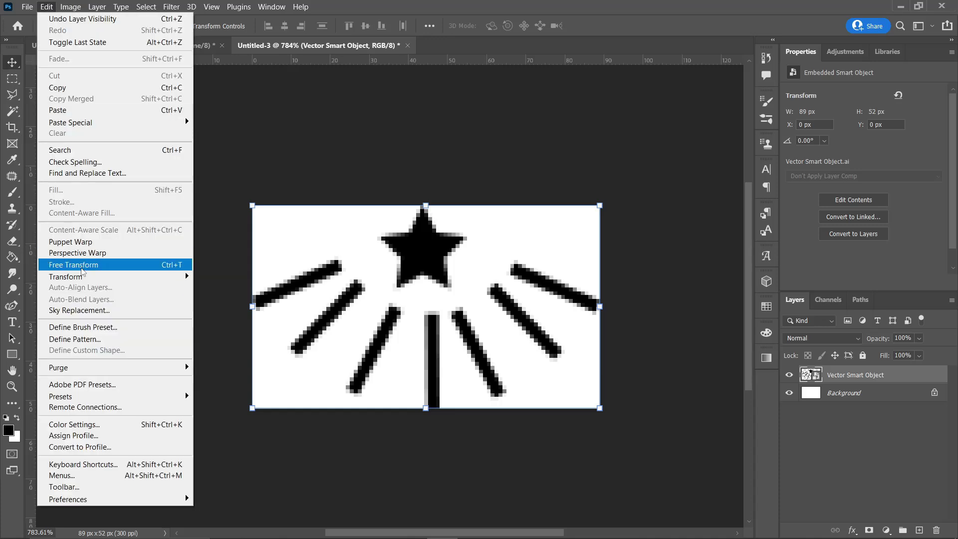
pyautogui.click(100, 339)
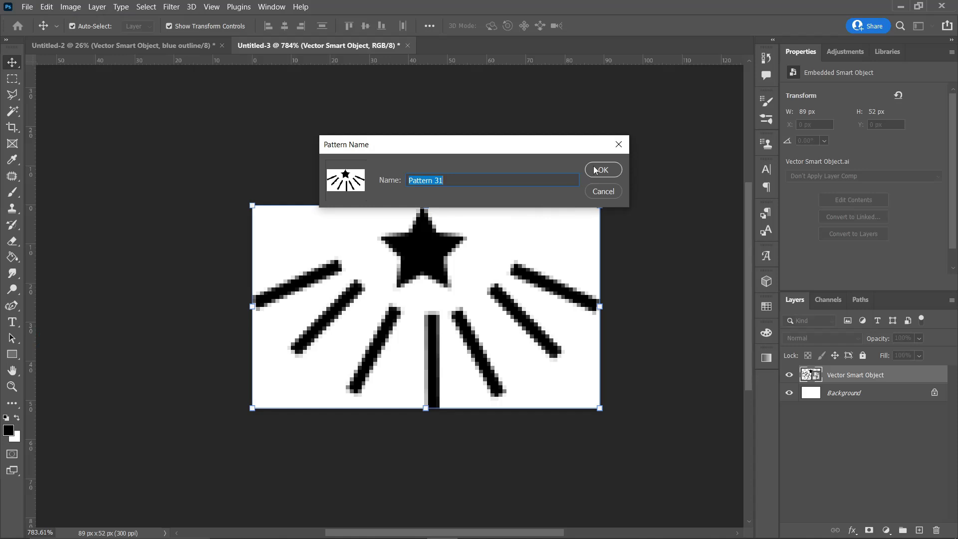
pyautogui.click(595, 170)
# In the green crest document, add a new spot channel with a dark green ink colour.
pyautogui.click(202, 47)
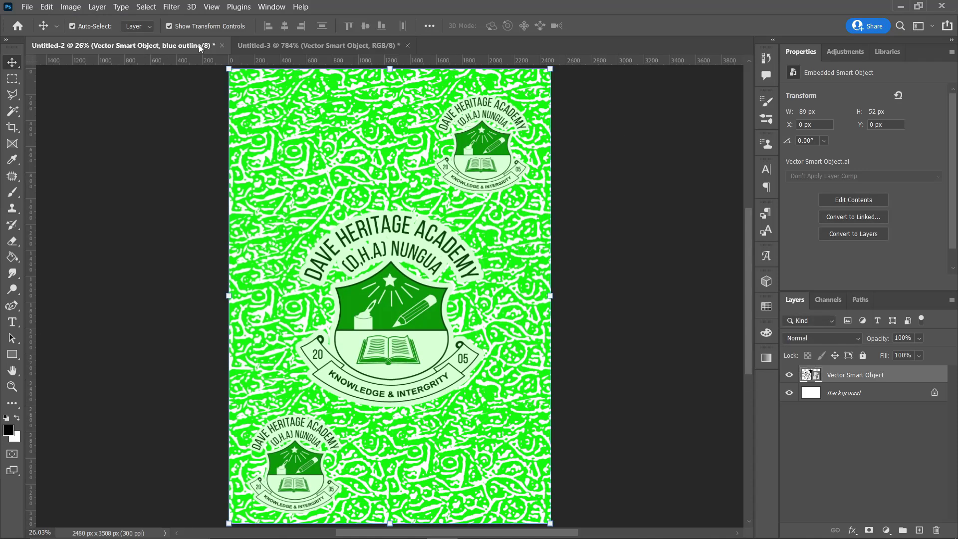
pyautogui.click(827, 301)
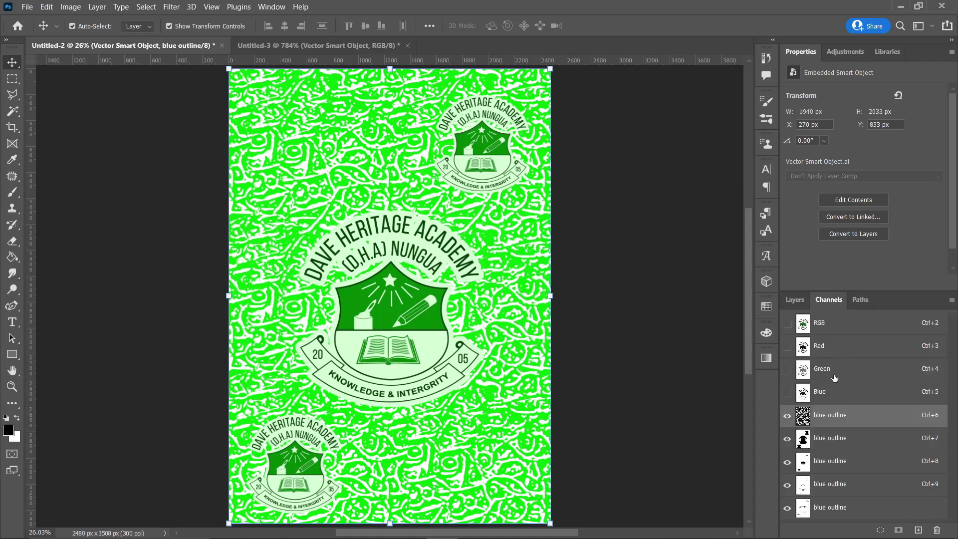
pyautogui.click(952, 300)
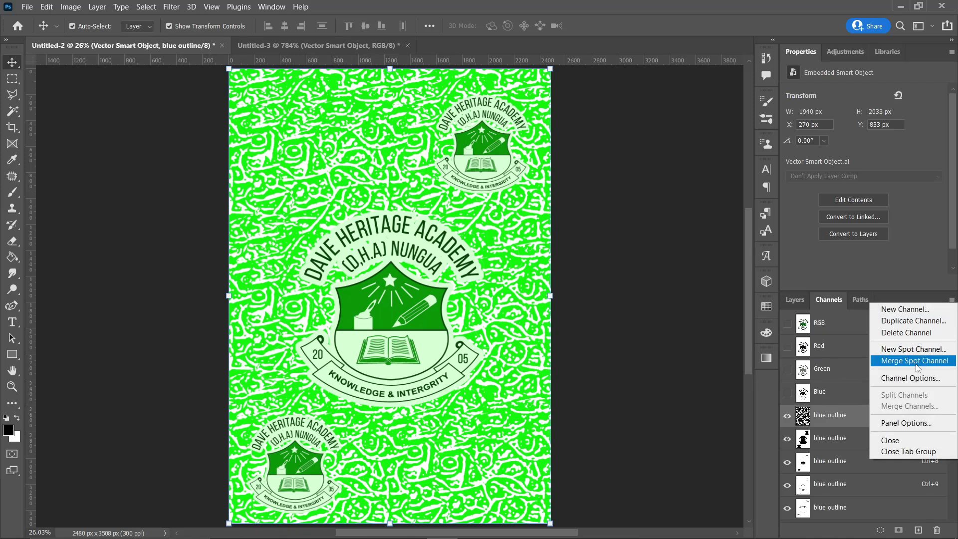
pyautogui.click(910, 350)
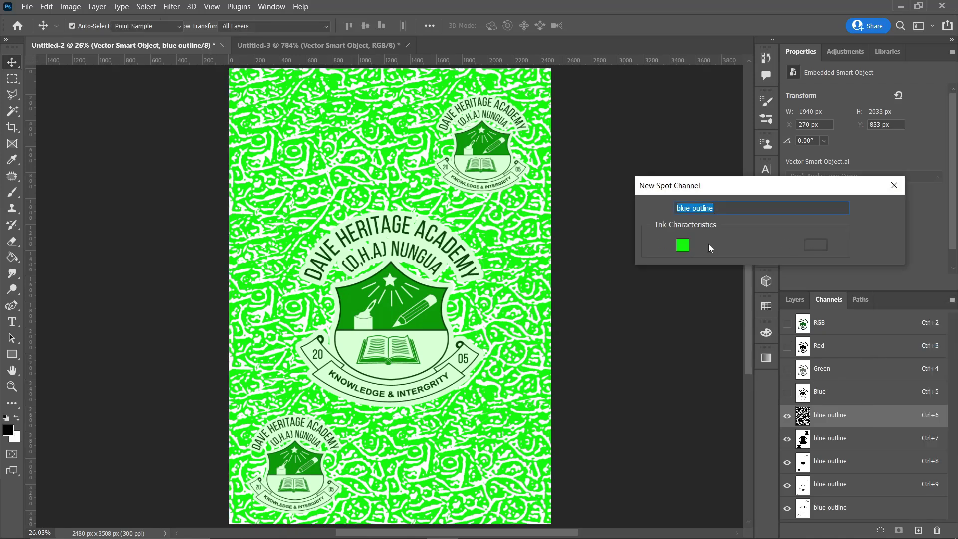
pyautogui.click(688, 246)
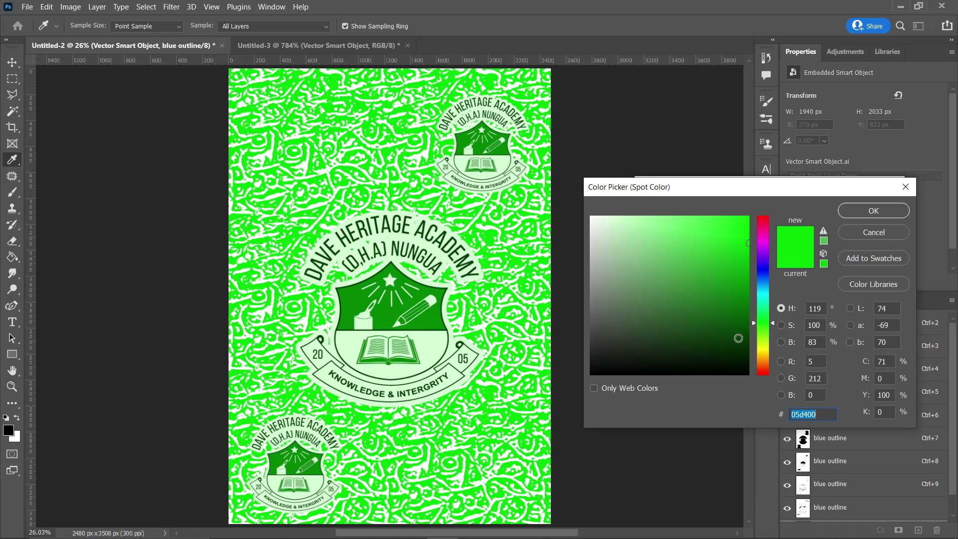
pyautogui.click(747, 342)
pyautogui.click(843, 214)
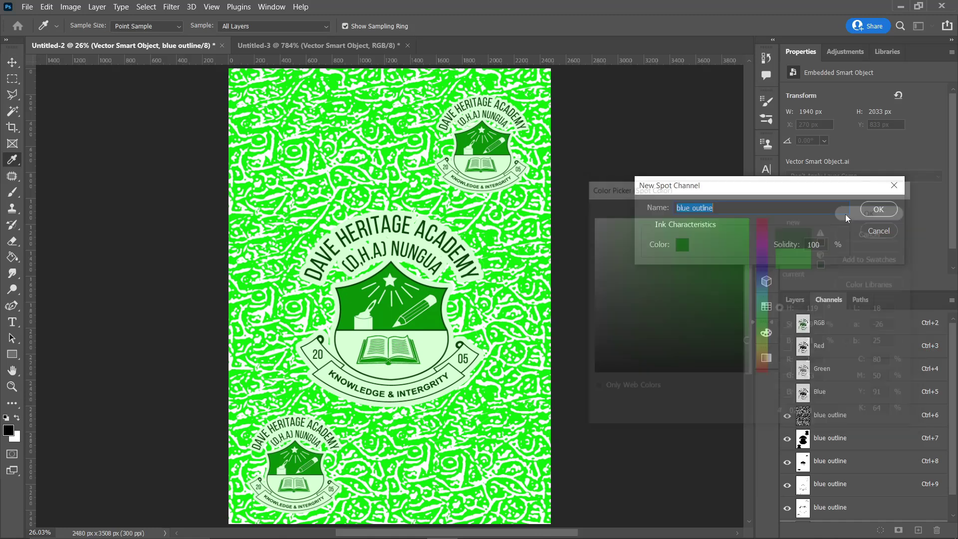
pyautogui.press('Return')
# Fill the spot channel with the star-and-rays Pattern 31 at 100% opacity.
pyautogui.press('v')
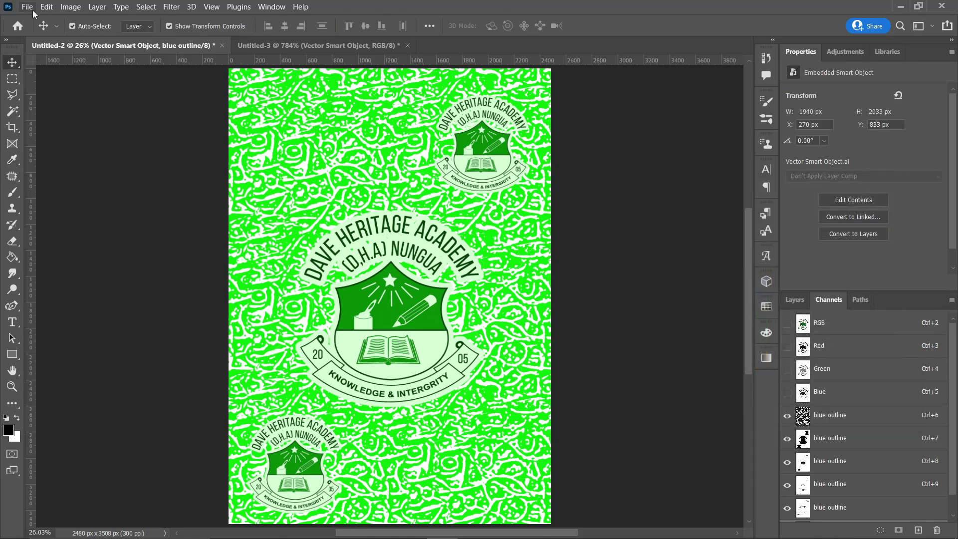
pyautogui.click(47, 6)
pyautogui.click(95, 190)
pyautogui.click(591, 241)
pyautogui.scroll(-5, 629, 319)
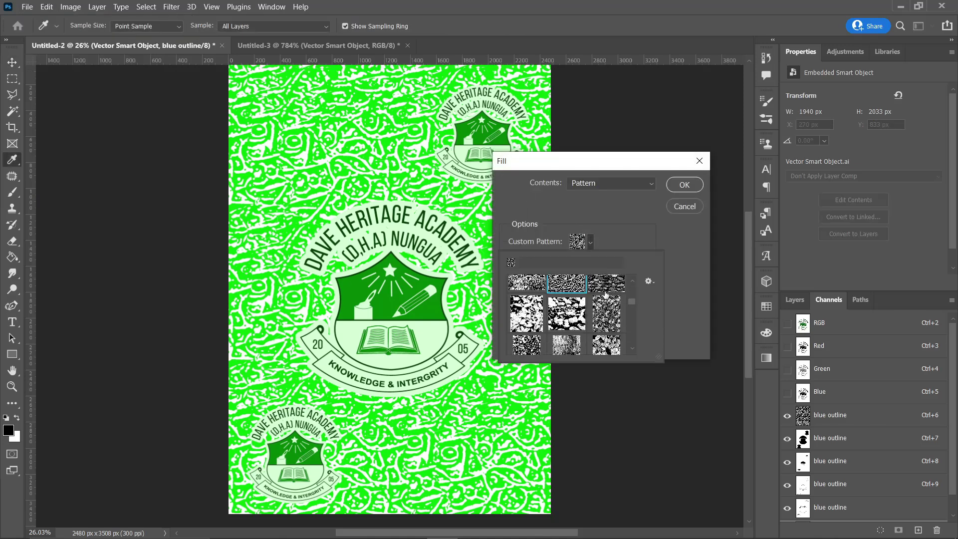
pyautogui.scroll(-8, 629, 324)
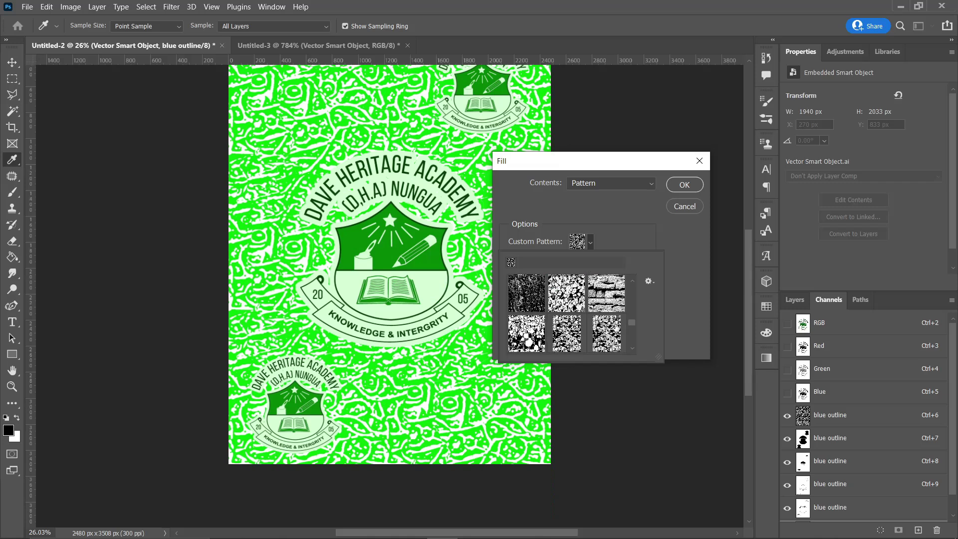
pyautogui.click(618, 321)
pyautogui.scroll(-3, 619, 321)
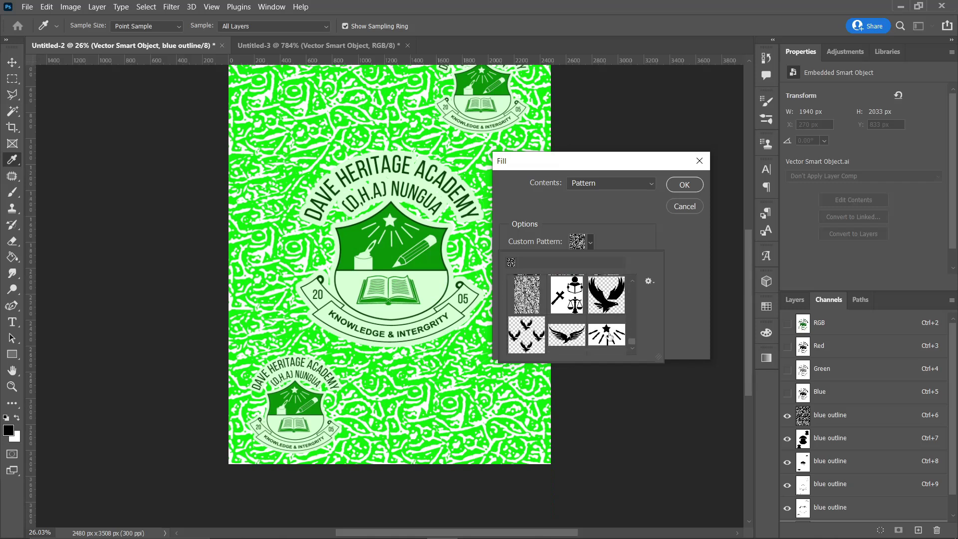
pyautogui.click(610, 337)
pyautogui.click(682, 194)
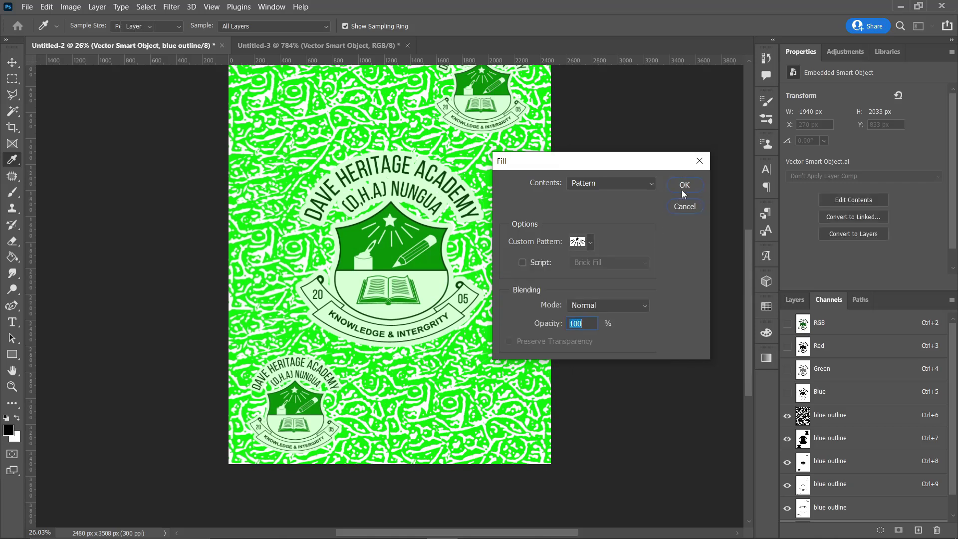
pyautogui.click(682, 193)
# Drag the bottom blue outline channel up to the Ctrl+6 slot and zoom out to check the tiled pattern.
pyautogui.press('v')
pyautogui.scroll(2, 518, 203)
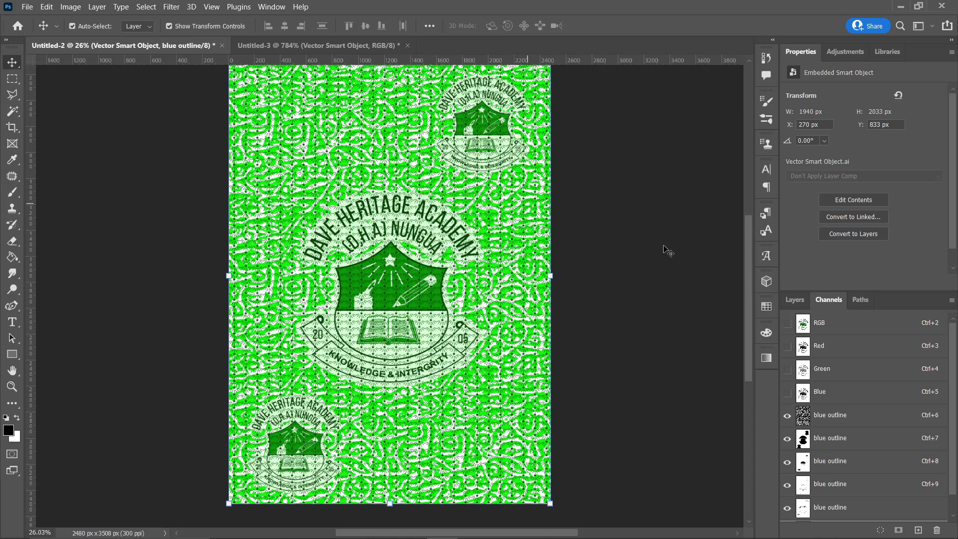
pyautogui.scroll(-1, 842, 461)
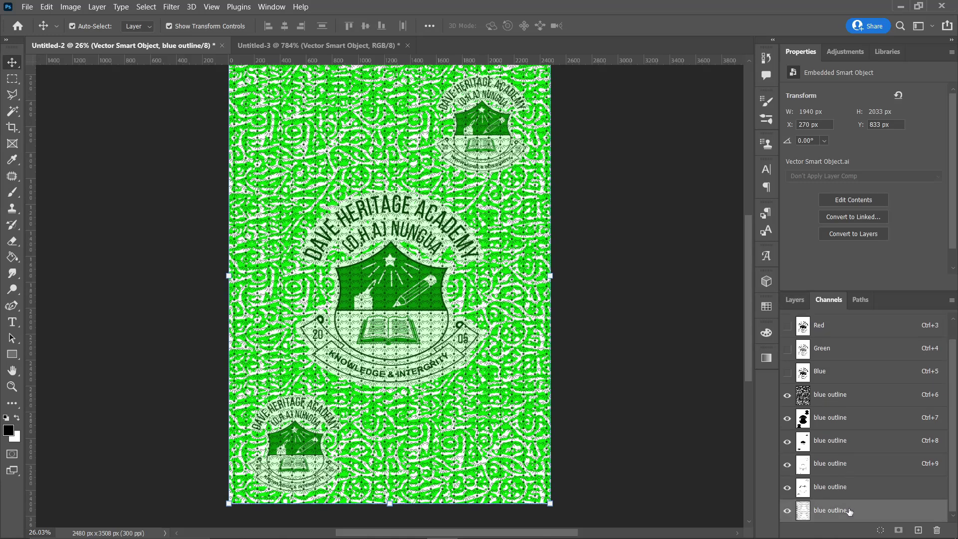
pyautogui.moveTo(850, 512); pyautogui.dragTo(843, 430)
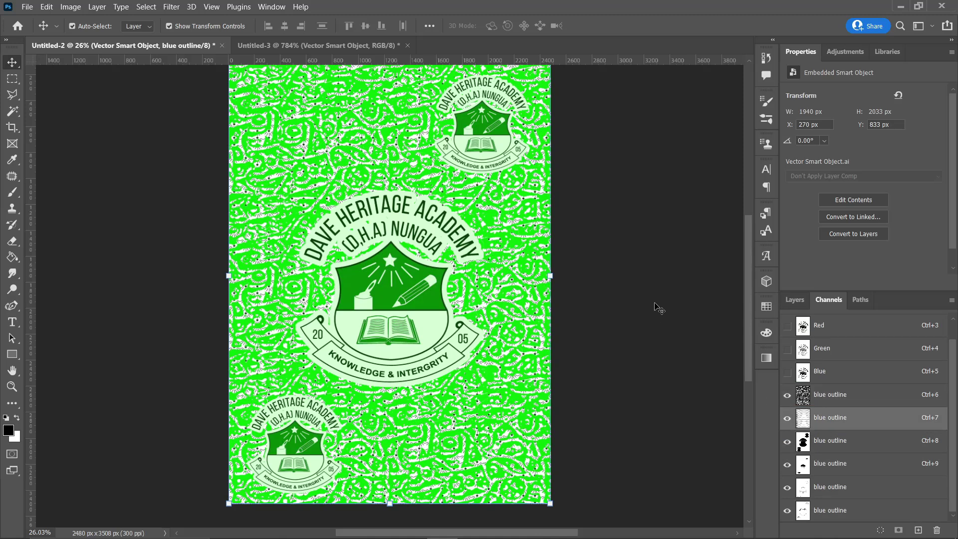
pyautogui.hotkey('ctrl', '-')
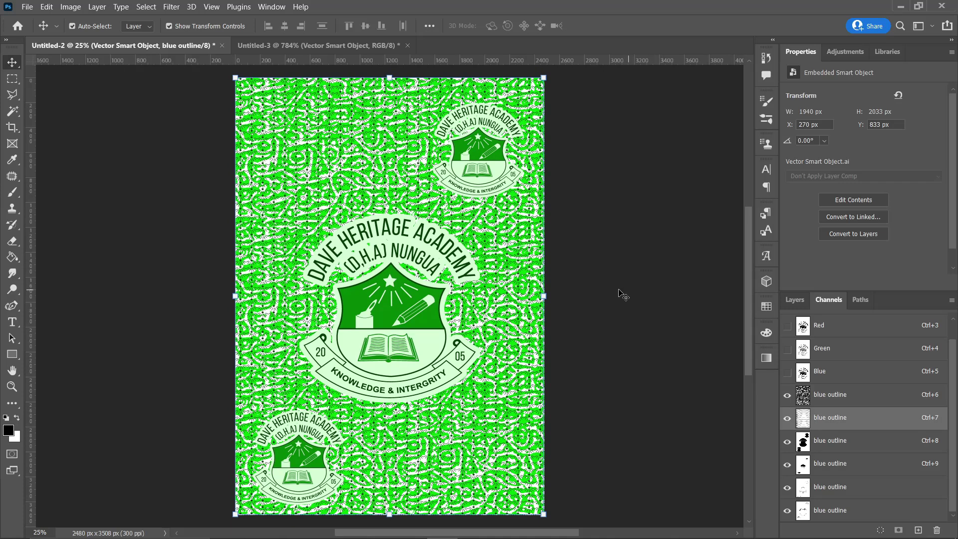
pyautogui.scroll(-1, 569, 292)
pyautogui.scroll(3, 484, 280)
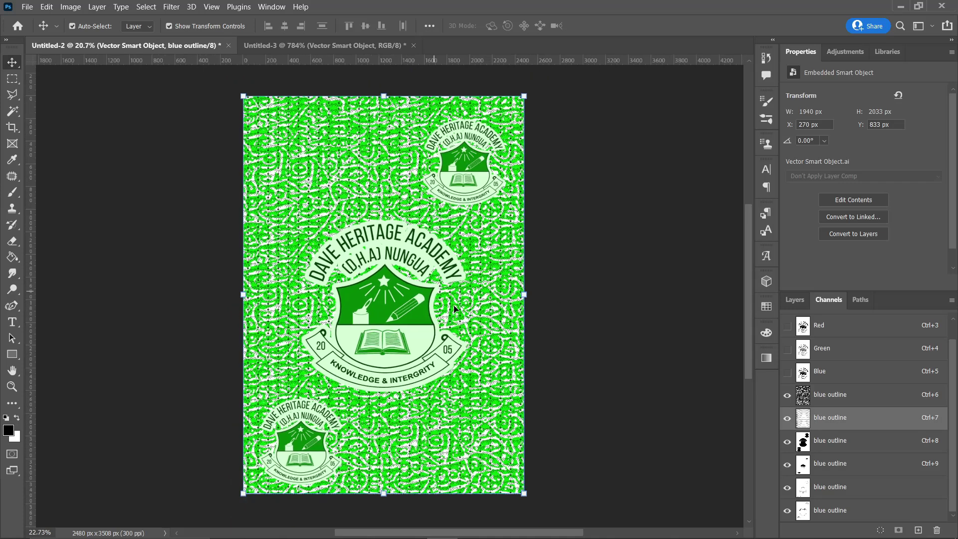
pyautogui.scroll(5, 487, 268)
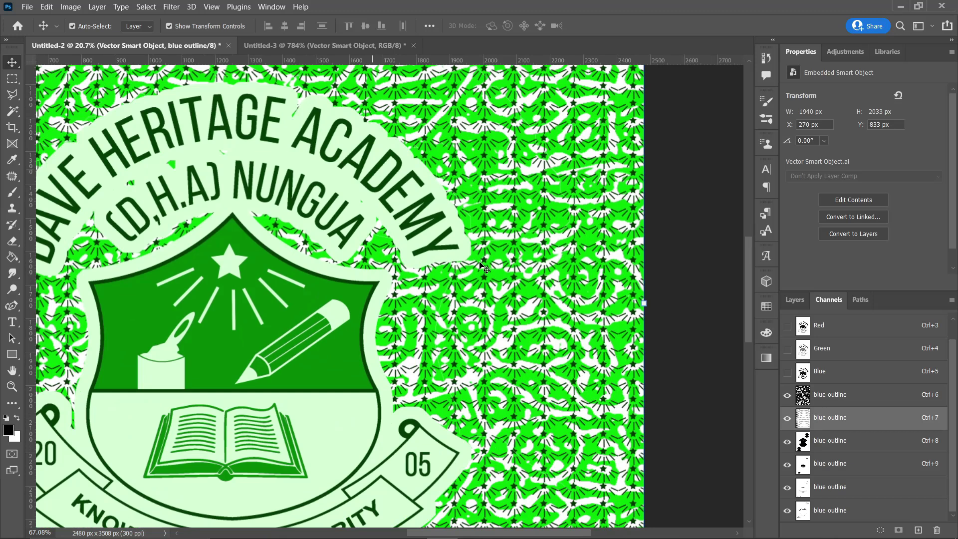
pyautogui.scroll(-2, 484, 268)
pyautogui.scroll(-3, 484, 268)
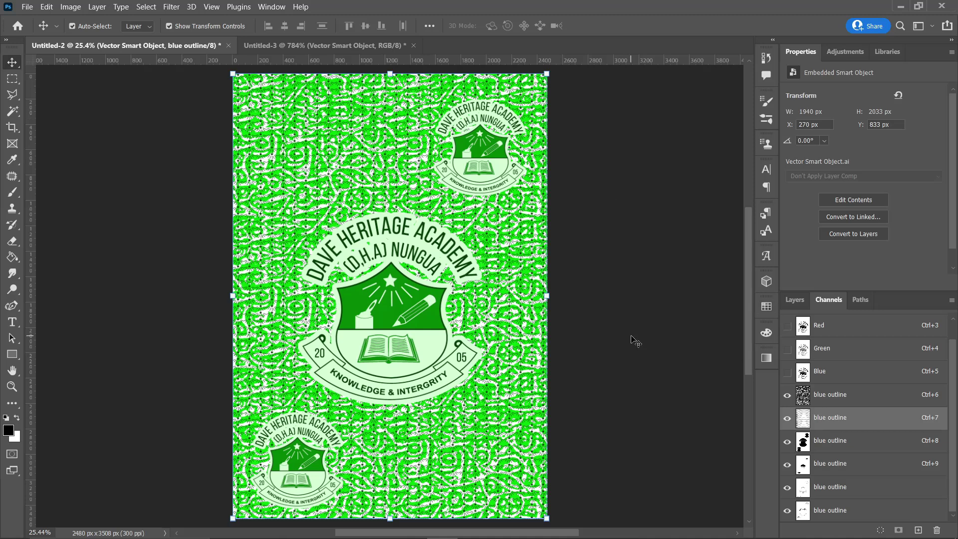
# In Untitled-3, resize the star-and-rays image to 1 inch wide (300 × 175 px at 300 ppi).
pyautogui.click(319, 45)
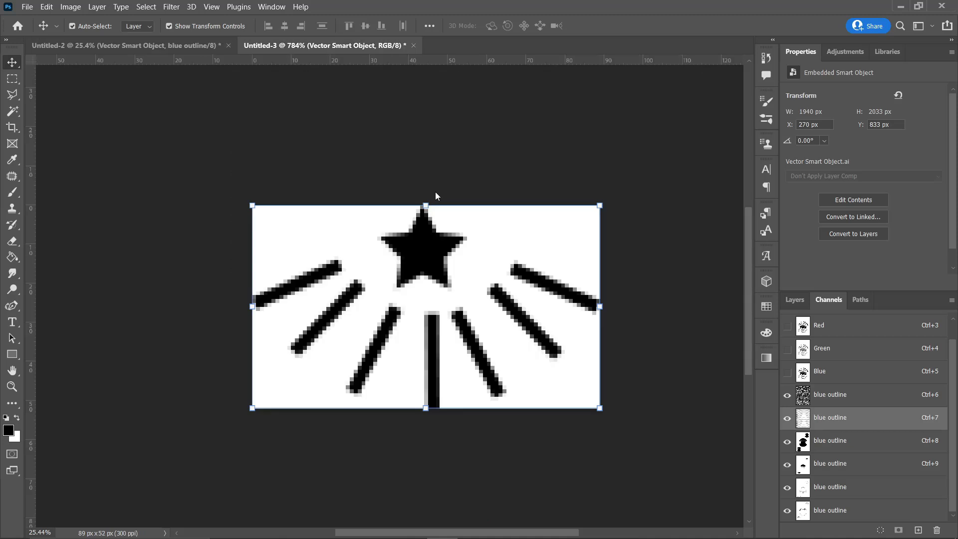
pyautogui.click(71, 7)
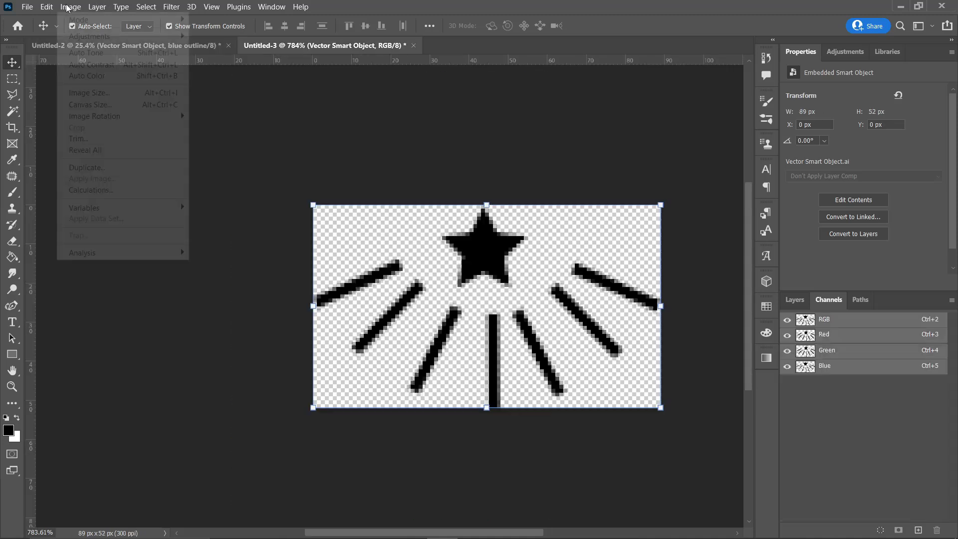
pyautogui.click(100, 95)
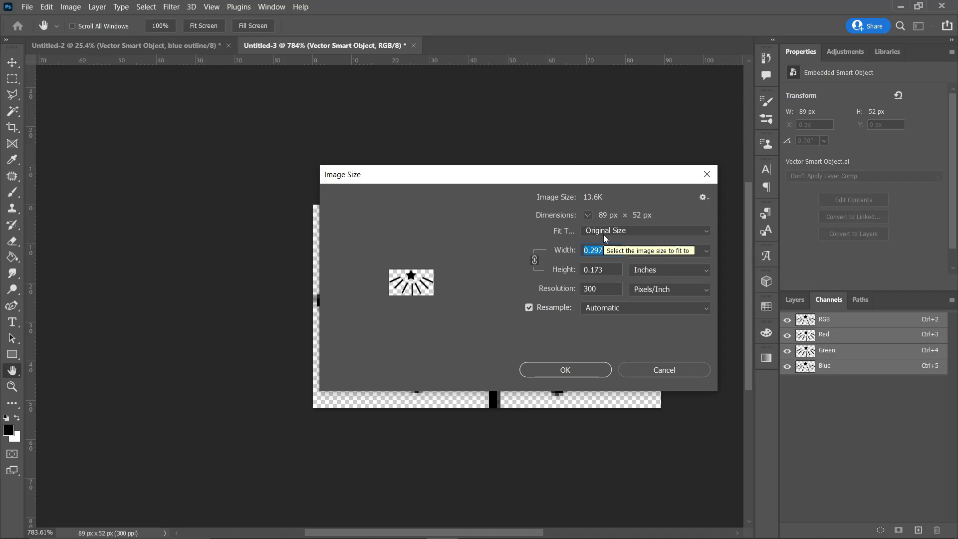
pyautogui.write('1')
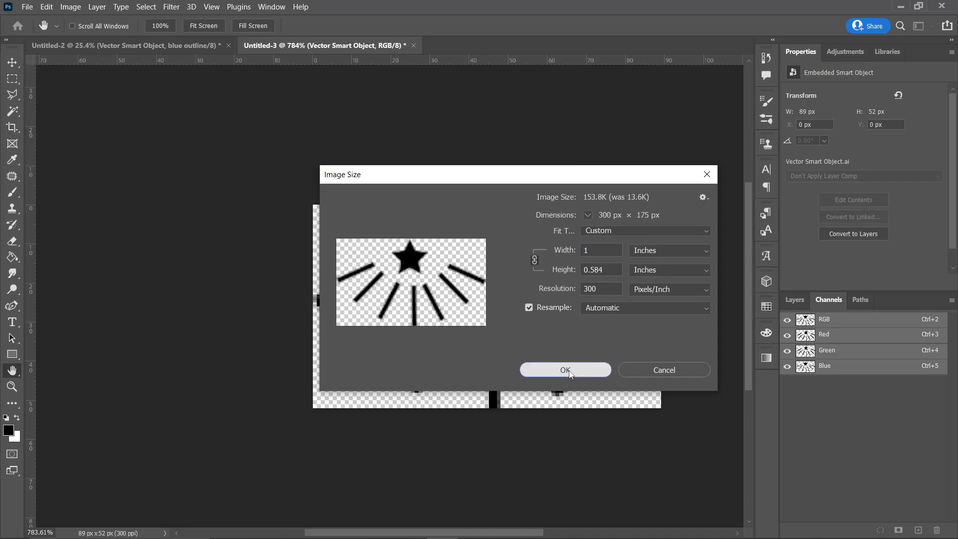
pyautogui.click(569, 370)
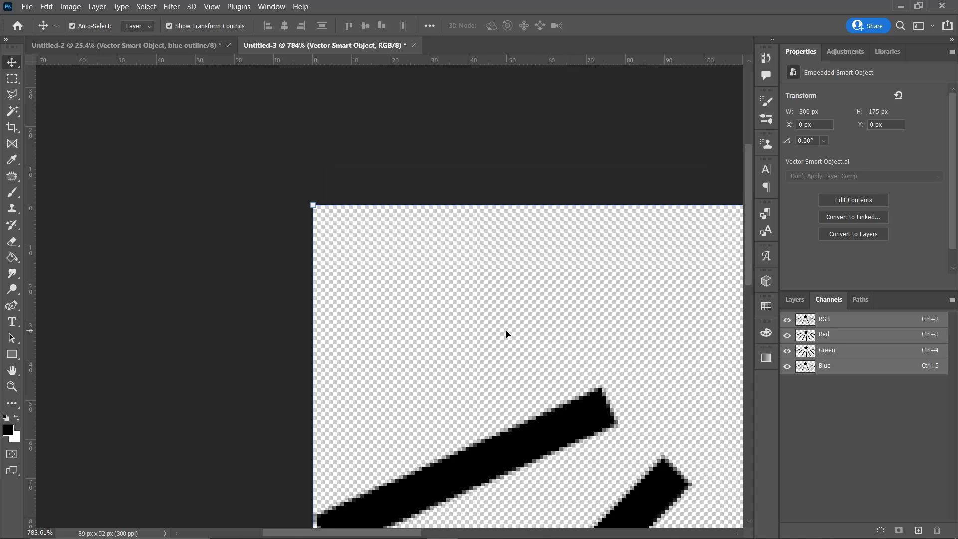
# Define the resized star-and-rays image as a pattern, keeping the default name.
pyautogui.click(47, 7)
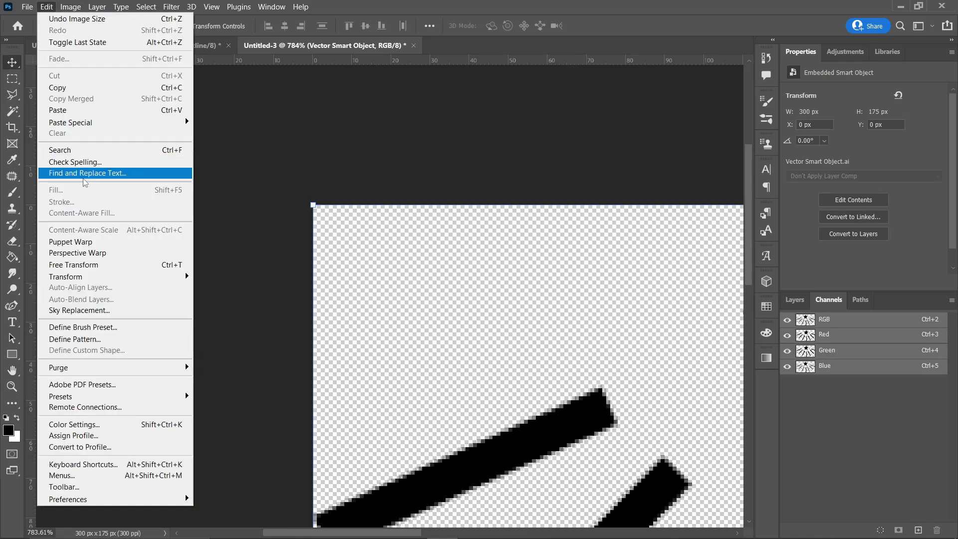
pyautogui.click(109, 339)
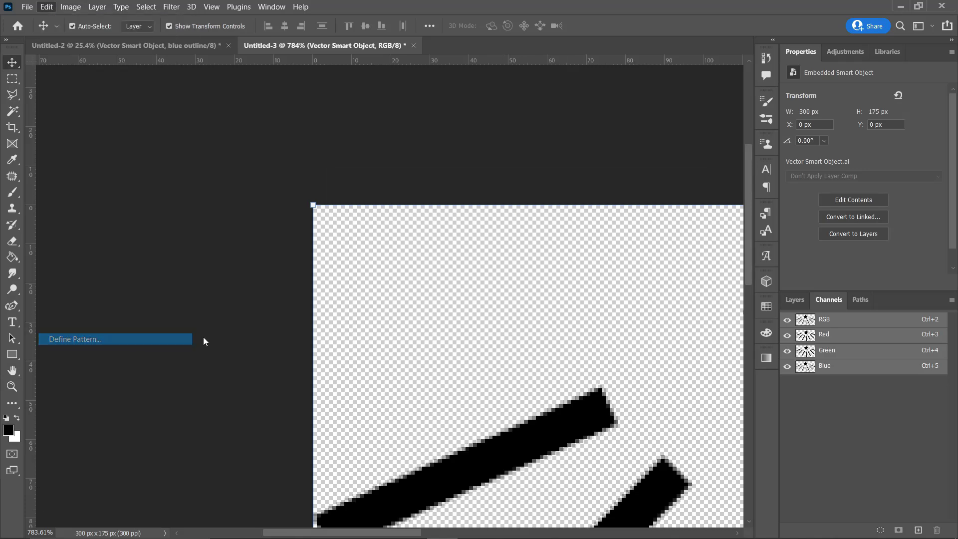
pyautogui.click(603, 170)
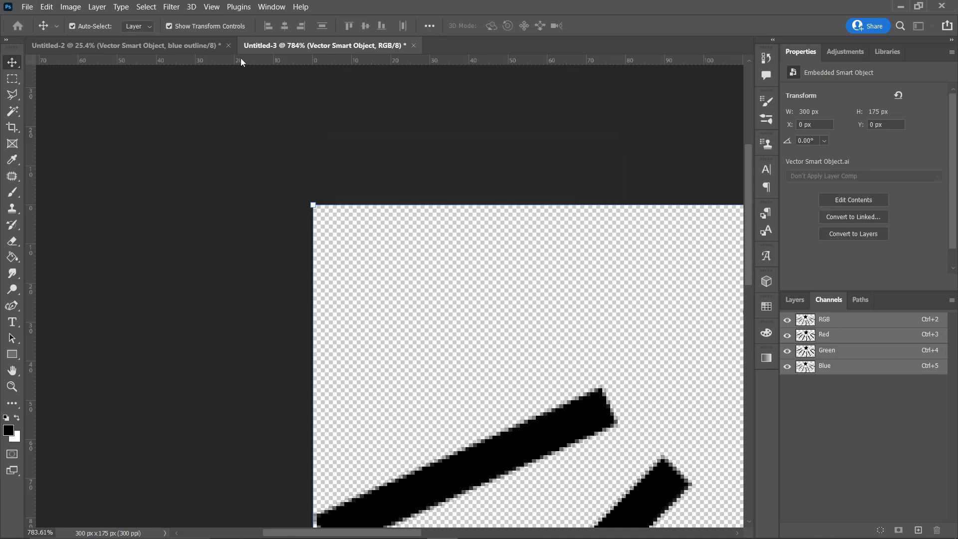
# In Untitled-2, fill the blue outline channel with the newest larger star-and-rays pattern at 100% opacity.
pyautogui.click(207, 46)
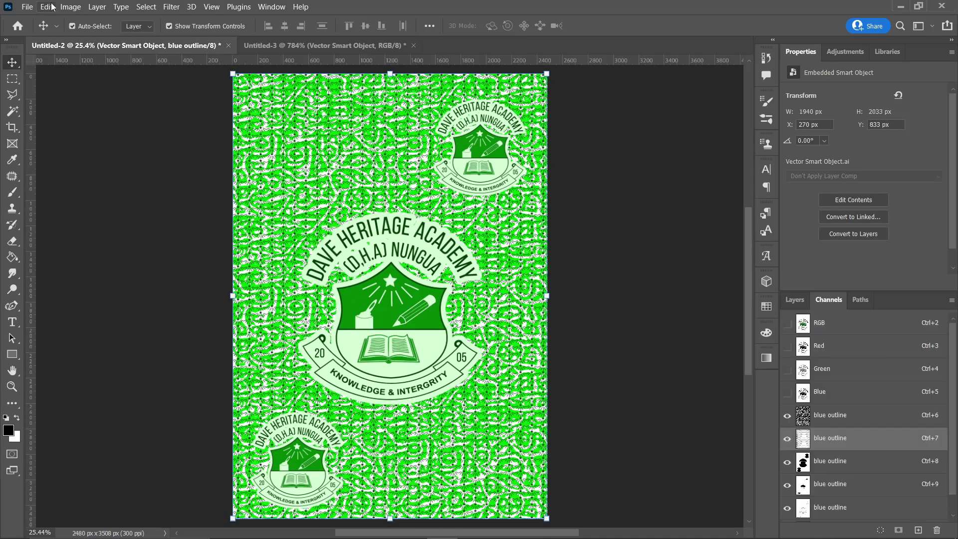
pyautogui.click(46, 7)
pyautogui.click(160, 191)
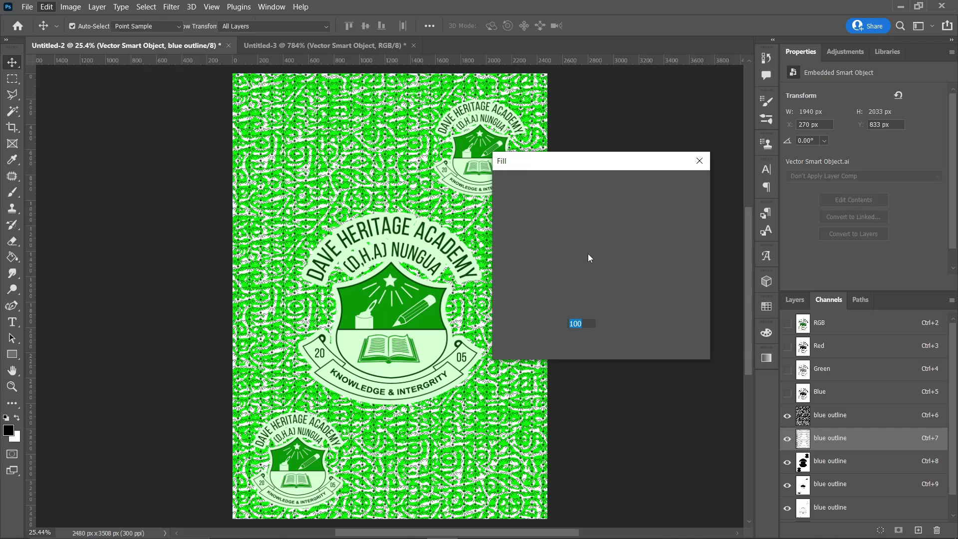
pyautogui.click(590, 242)
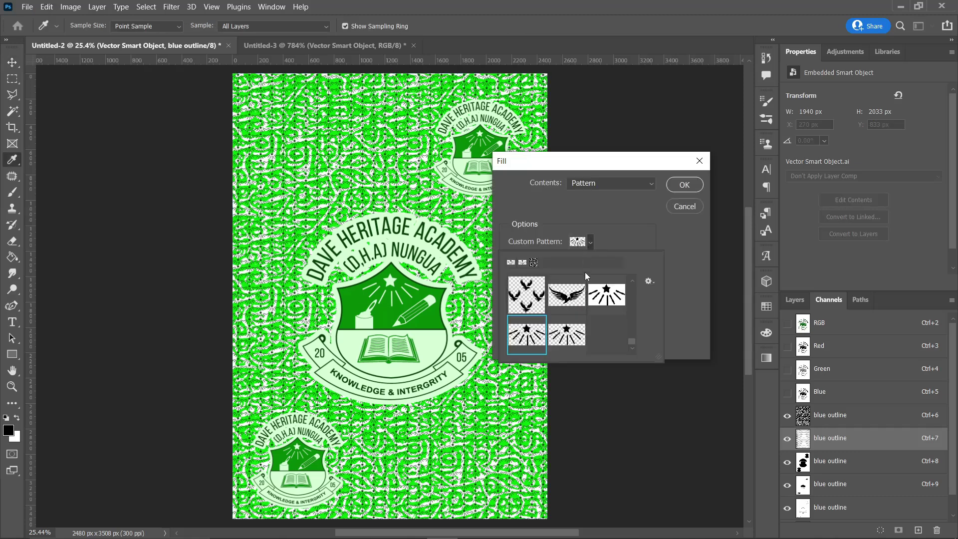
pyautogui.click(560, 326)
pyautogui.click(641, 223)
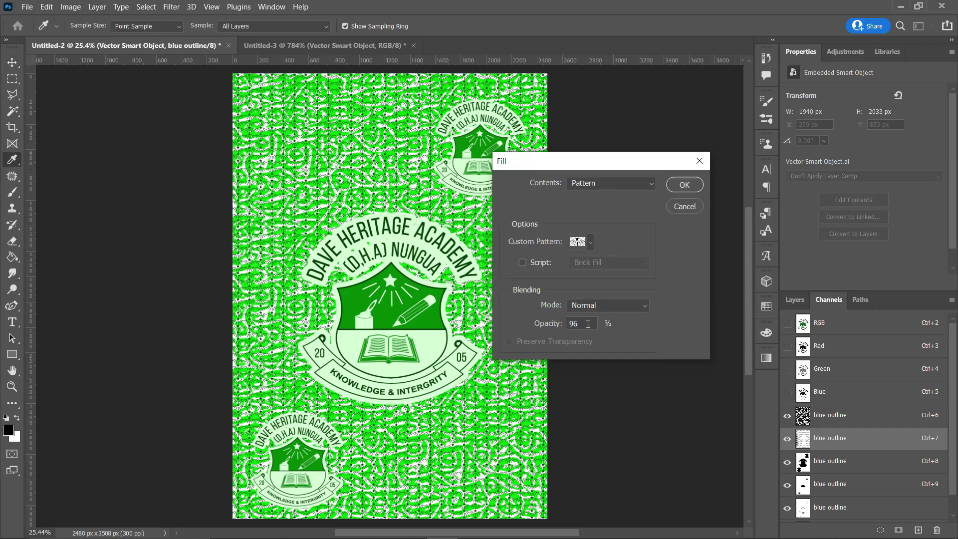
pyautogui.write('100')
pyautogui.click(683, 185)
pyautogui.press('v')
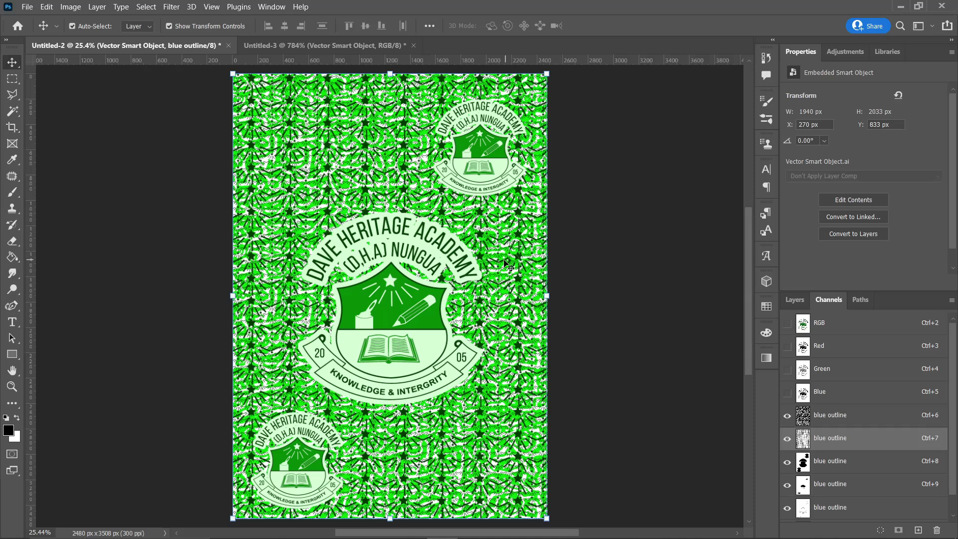
pyautogui.scroll(-2, 508, 267)
pyautogui.scroll(1, 567, 261)
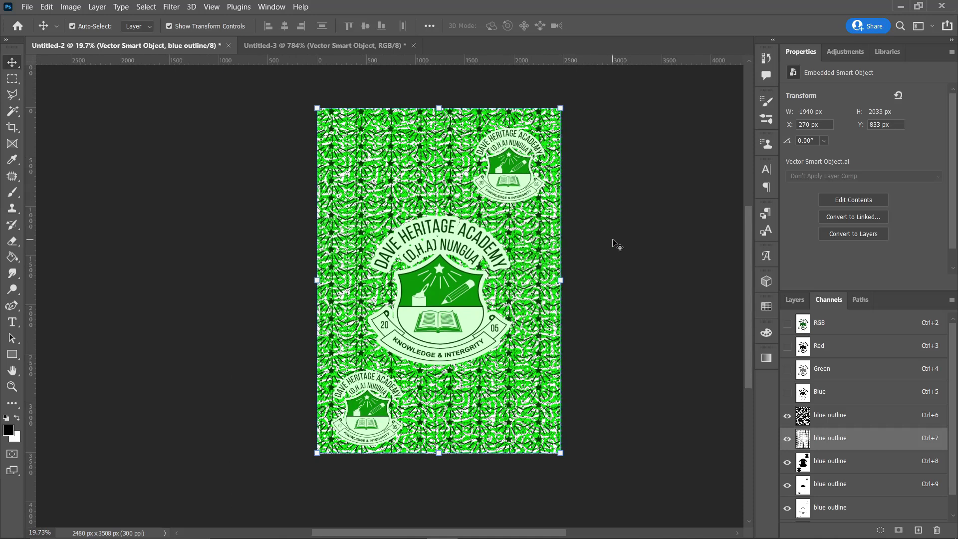
pyautogui.hotkey('ctrl', '+')
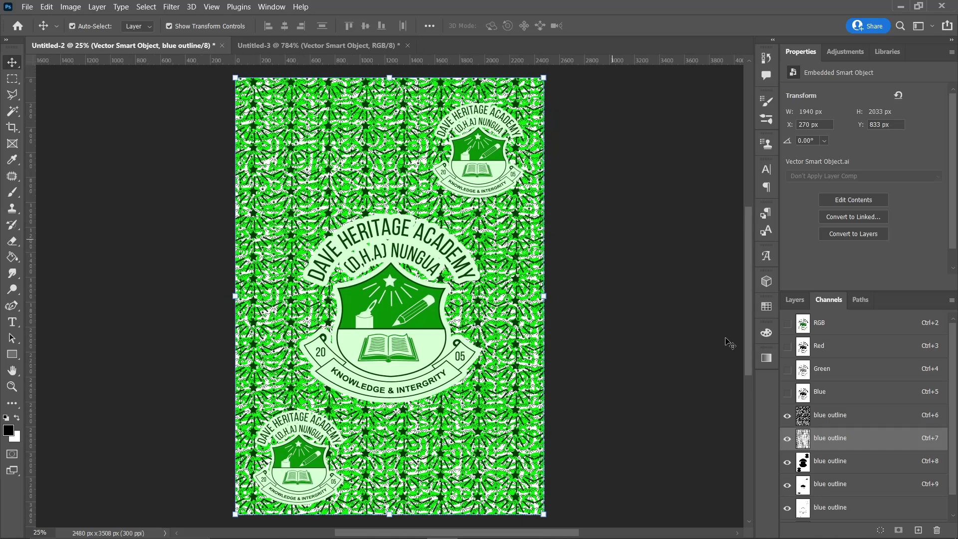